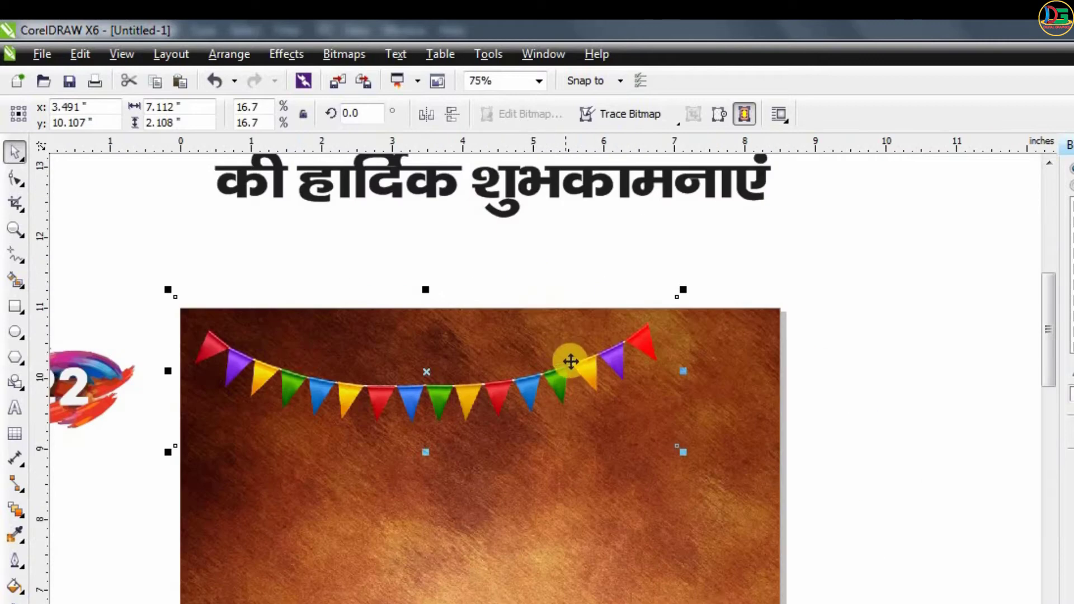
Place a copy of the flag bunting beside the page and scale the page's bunting to about 5.96 in wide.
scroll(566, 364, "down", 2)
left_click_drag(565, 364, 871, 261)
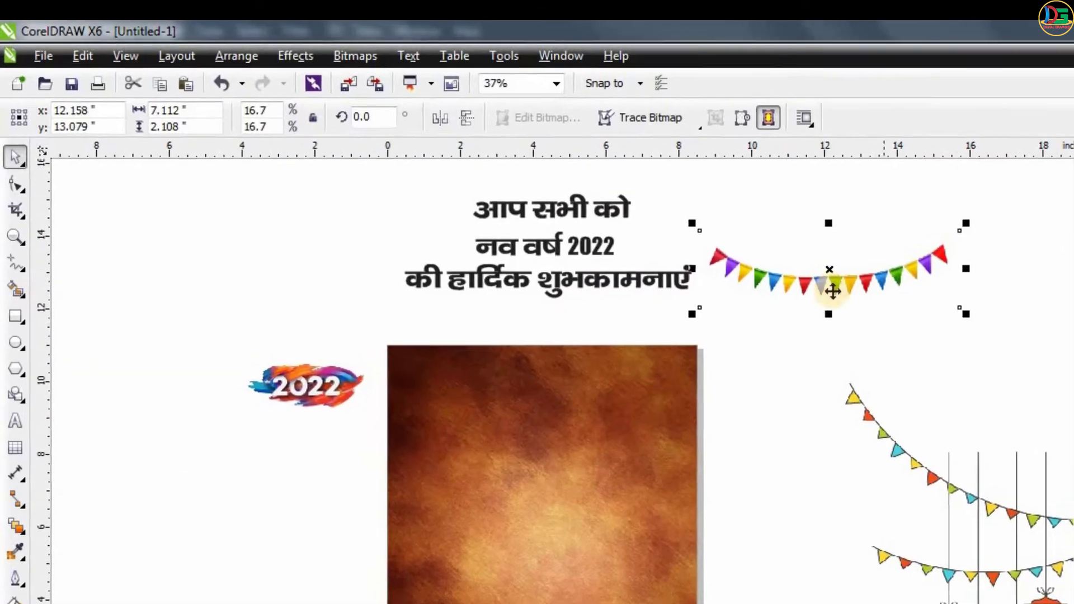
key("ctrl+z")
left_click_drag(589, 358, 917, 280)
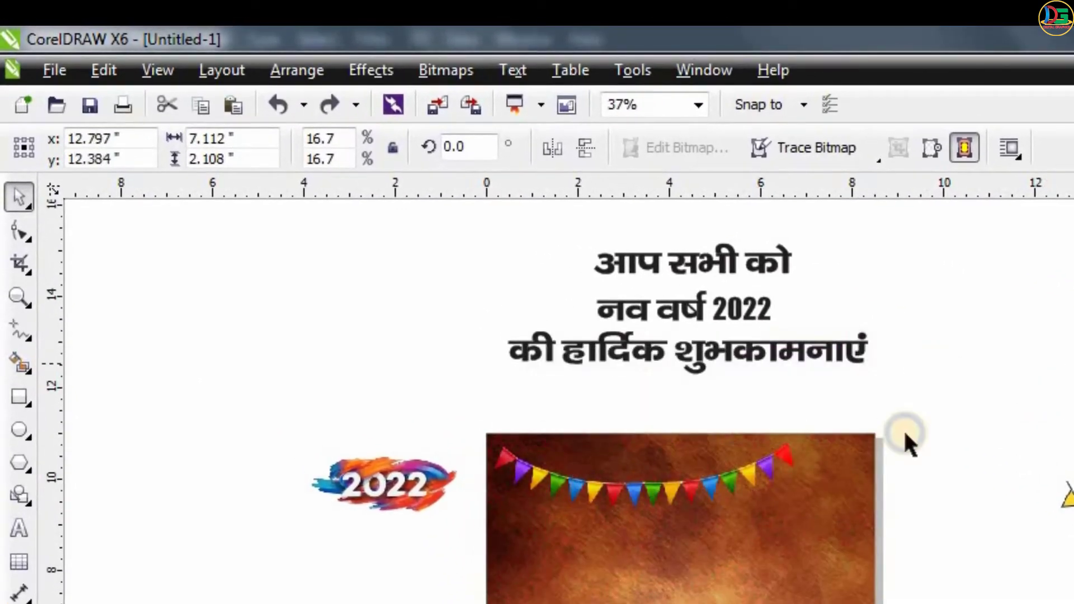
left_click(781, 456)
left_click_drag(816, 417, 753, 448)
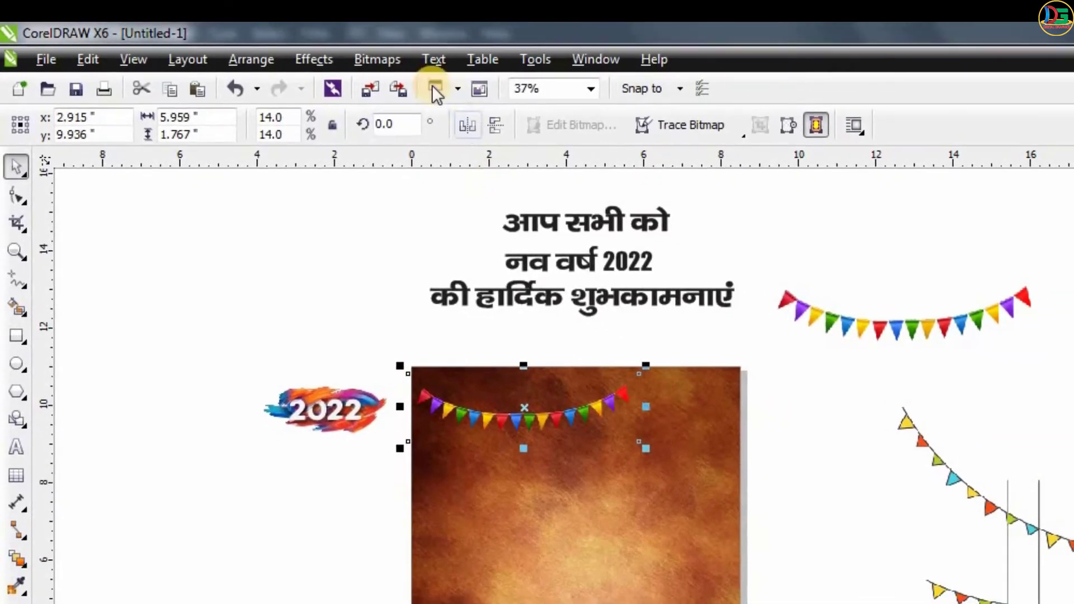
Apply a Gaussian Blur with a 37-pixel radius to the bunting on the page.
left_click(382, 67)
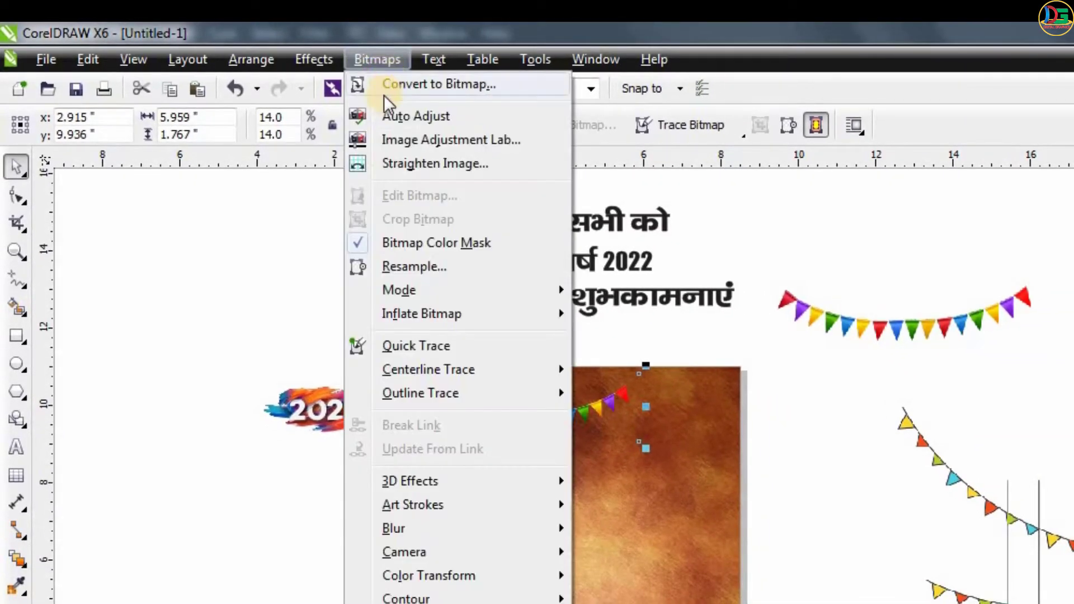
mouse_move(427, 526)
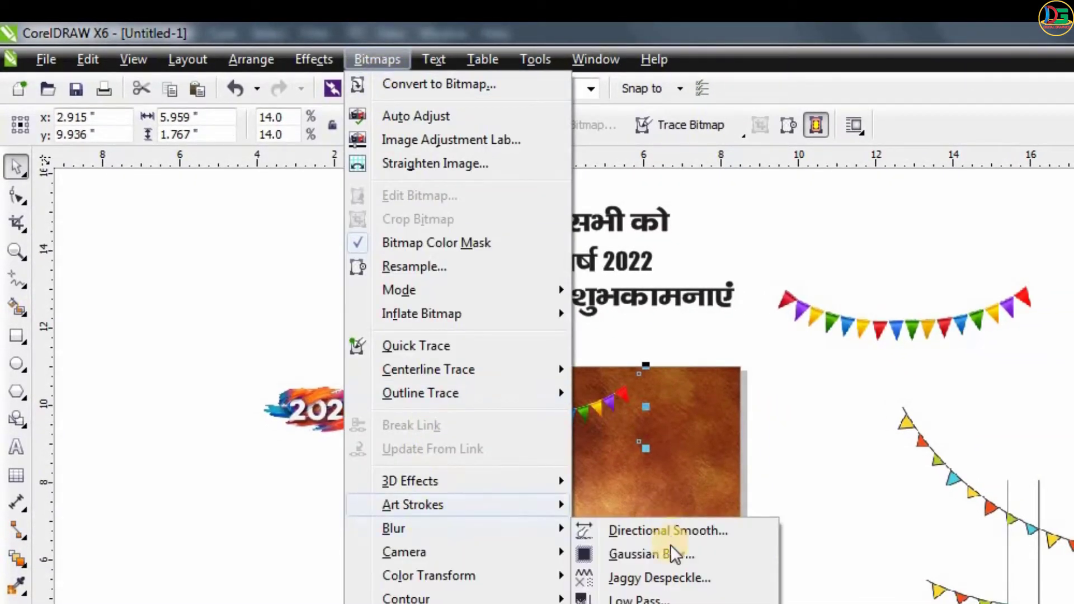
left_click(669, 549)
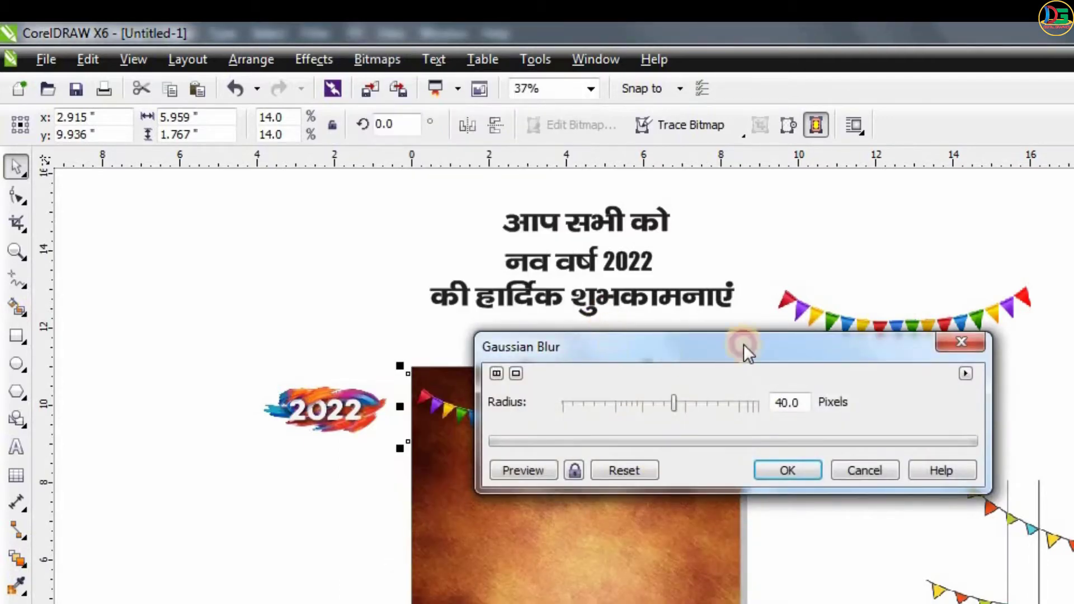
left_click_drag(743, 344, 868, 358)
left_click(863, 382)
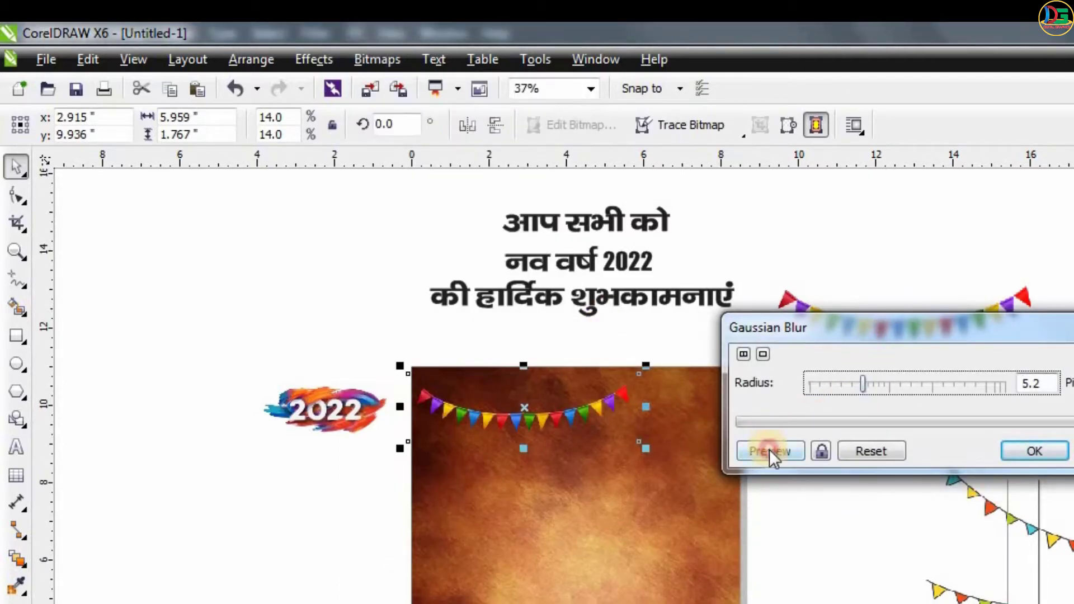
left_click(768, 450)
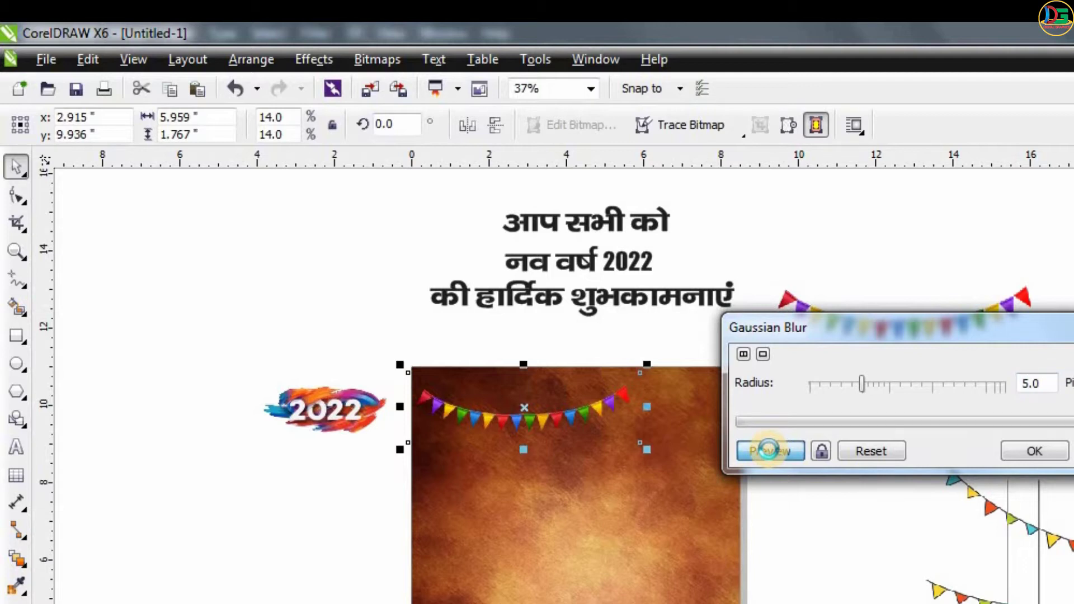
left_click(917, 382)
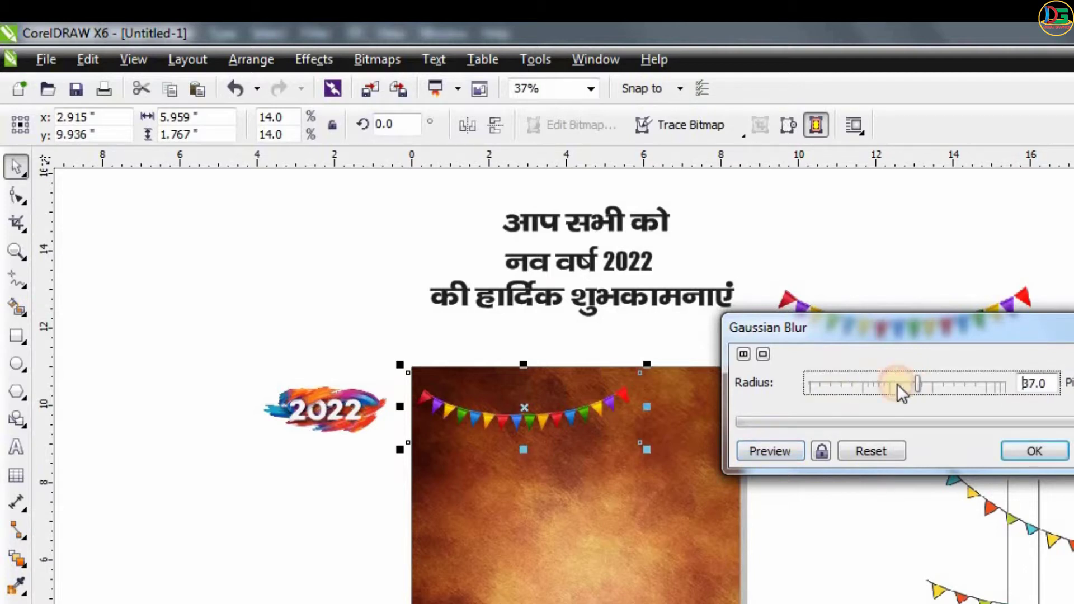
left_click(747, 449)
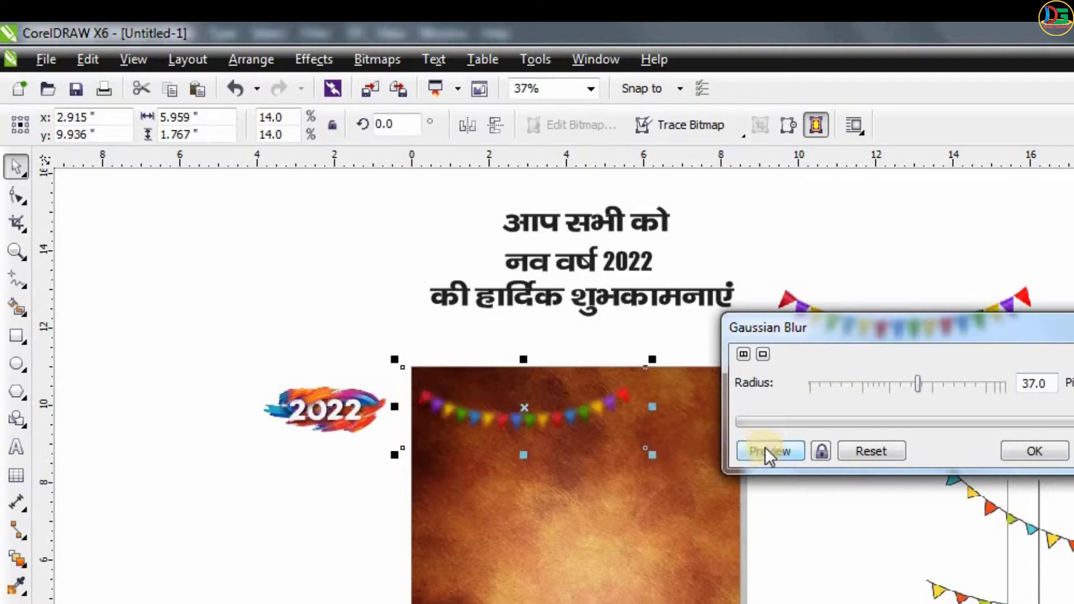
left_click(1040, 447)
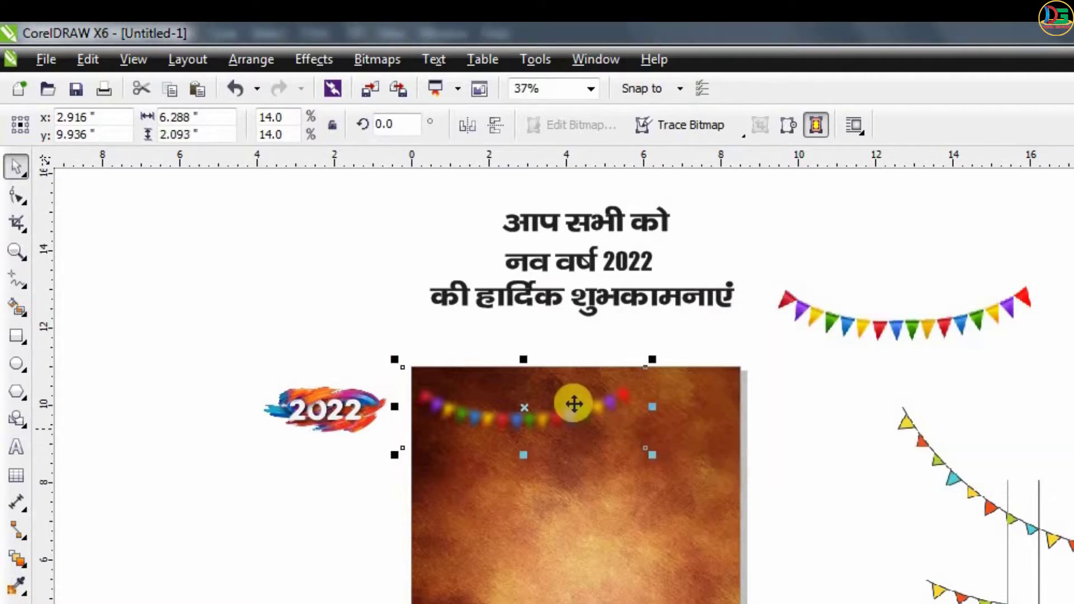
PowerClip the blurred bunting inside the background page and adjust its position within the clip at the upper-left corner.
mouse_move(567, 415)
left_mouse_down()
mouse_move(557, 408)
mouse_move(564, 400)
left_mouse_up()
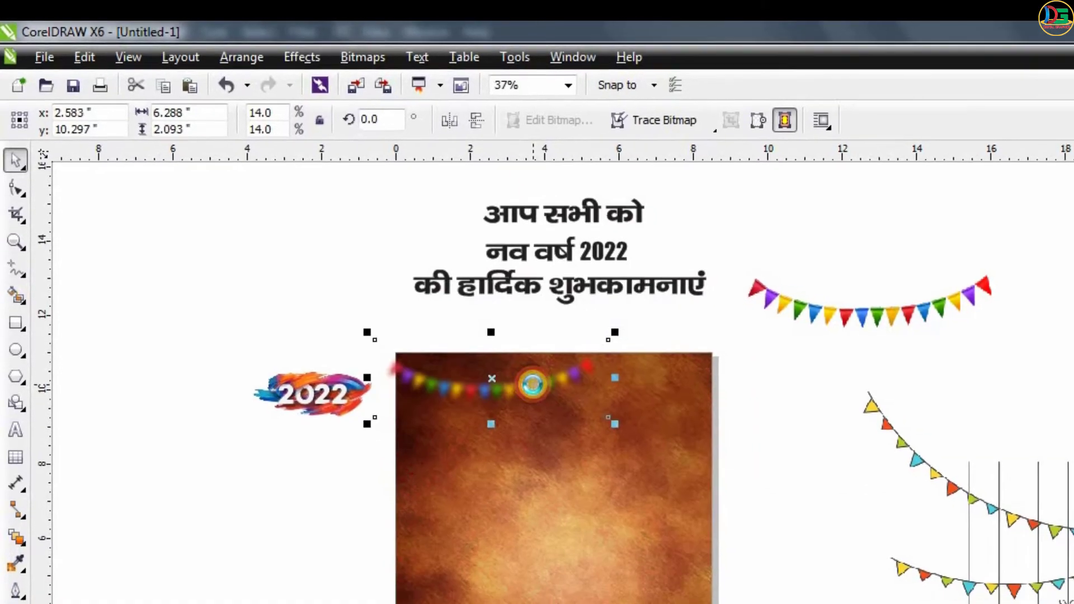
right_click(554, 401)
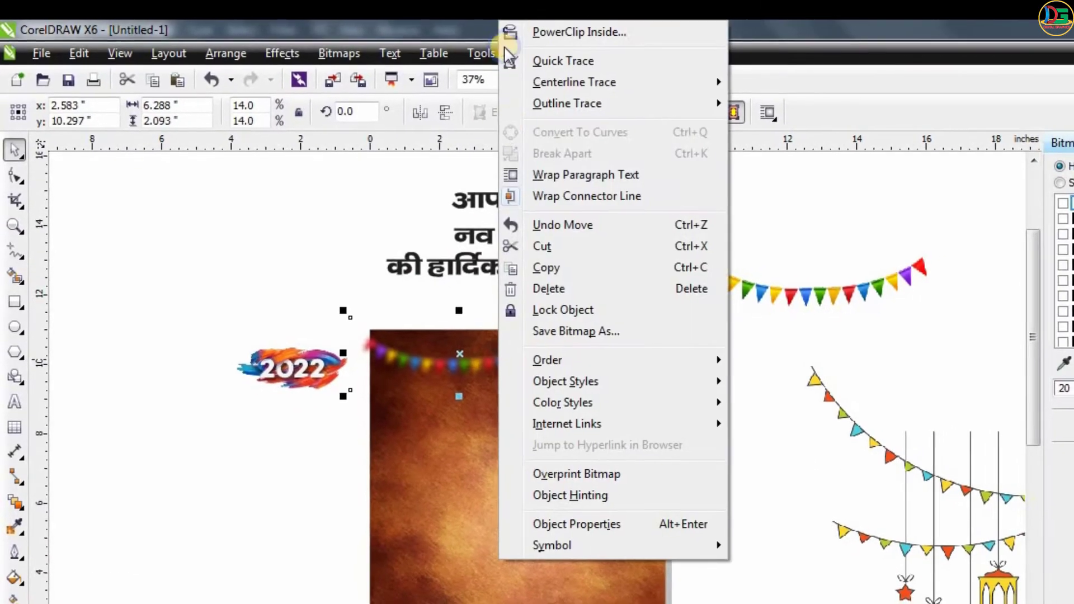
left_click(574, 35)
left_click(609, 459)
left_click(474, 304)
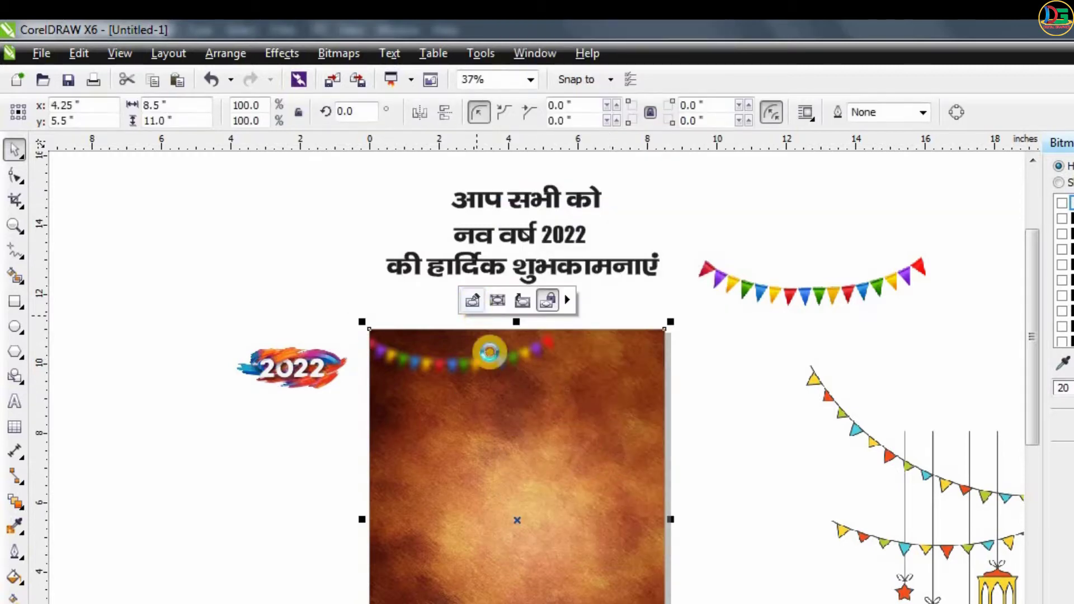
left_click_drag(501, 359, 498, 283)
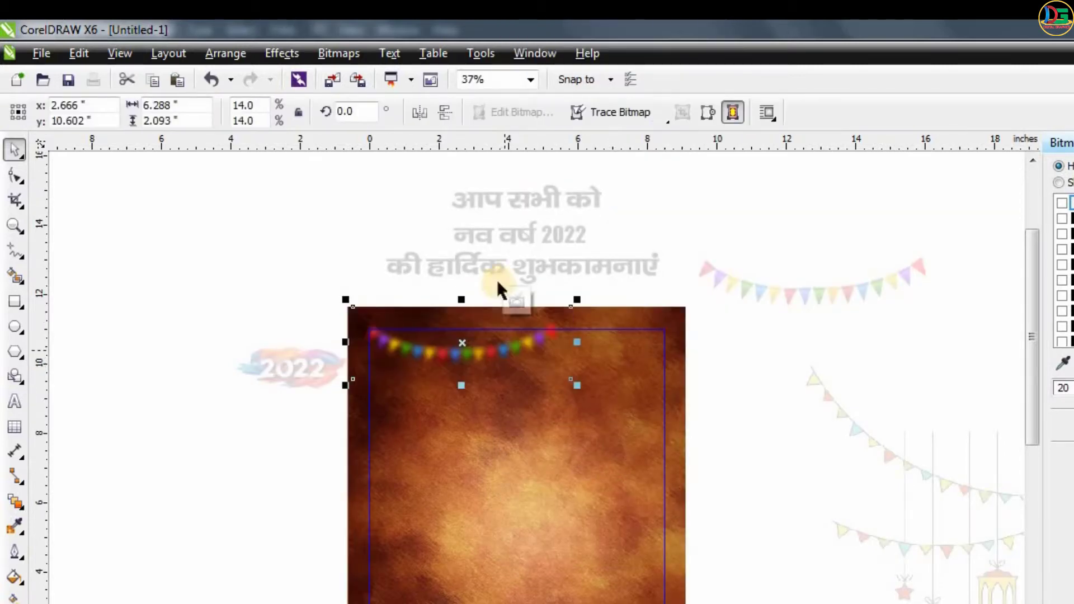
left_click(525, 303)
Place the sharp bunting at the page's upper-right corner, about 4.82 in wide, and PowerClip it inside the background.
left_click_drag(755, 293, 568, 349)
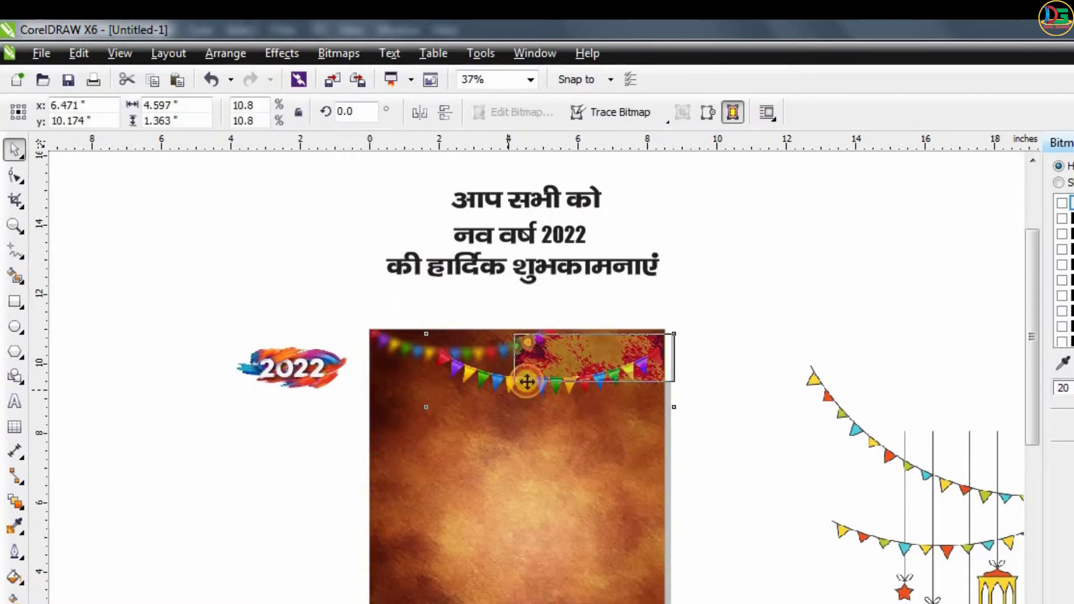
scroll(553, 368, "up", 2)
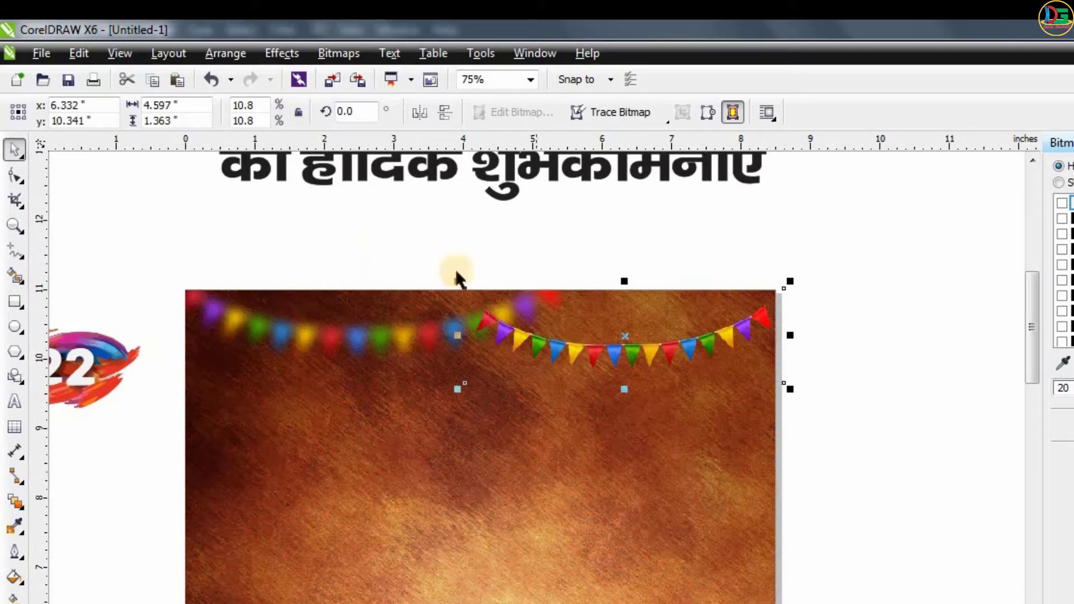
left_click_drag(443, 275, 442, 277)
right_click(535, 343)
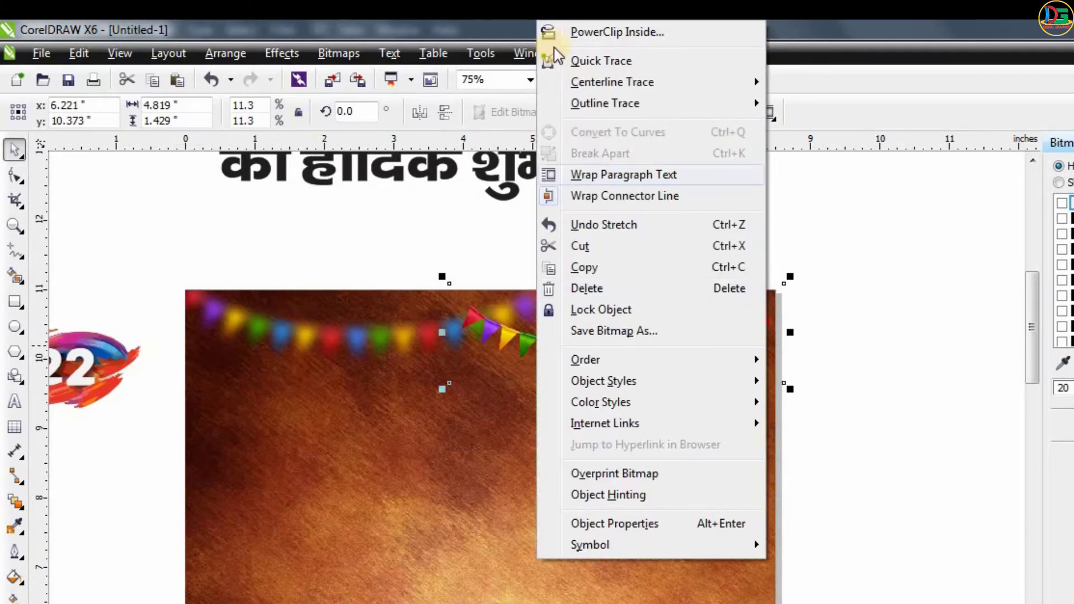
left_click(607, 32)
left_click(688, 473)
left_click(808, 306)
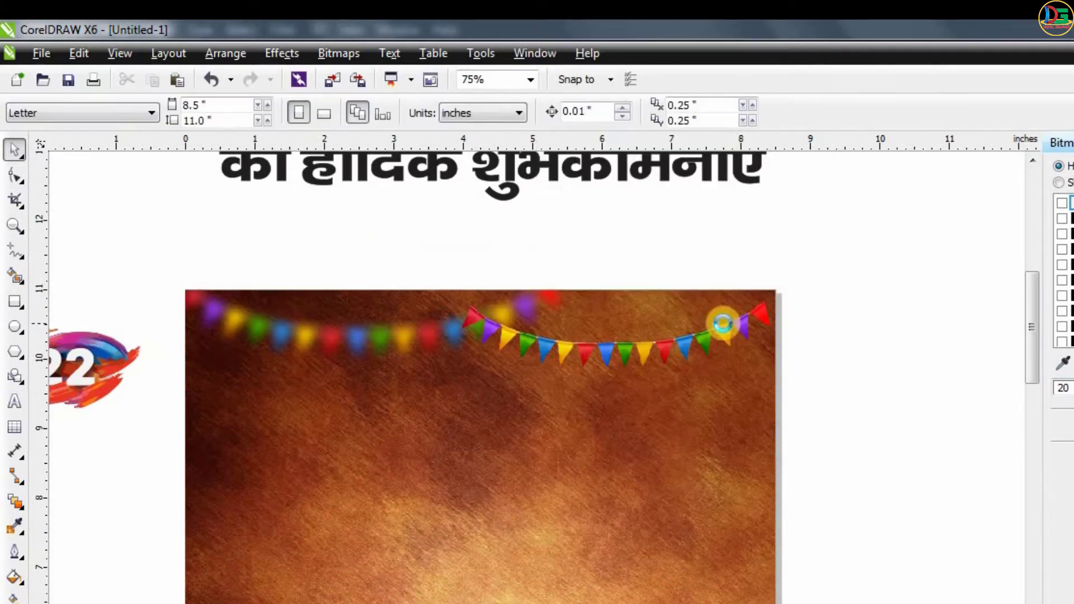
Scale the lantern-and-garland artwork to about 6.29 in wide and place it over the page's upper-left corner.
scroll(724, 323, "down", 1)
left_click_drag(909, 380, 475, 406)
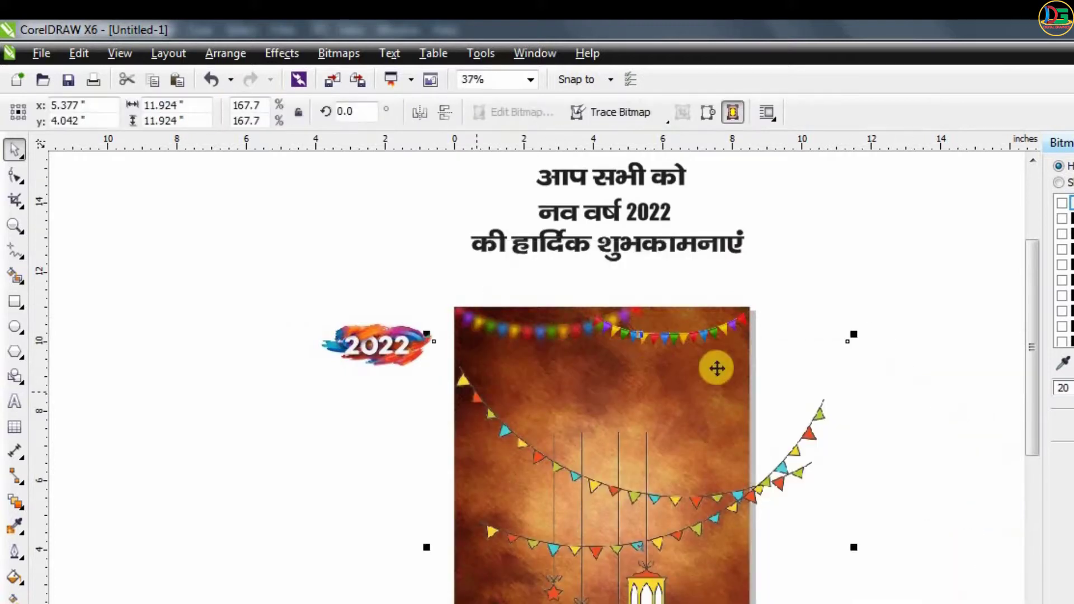
left_click_drag(850, 336, 658, 529)
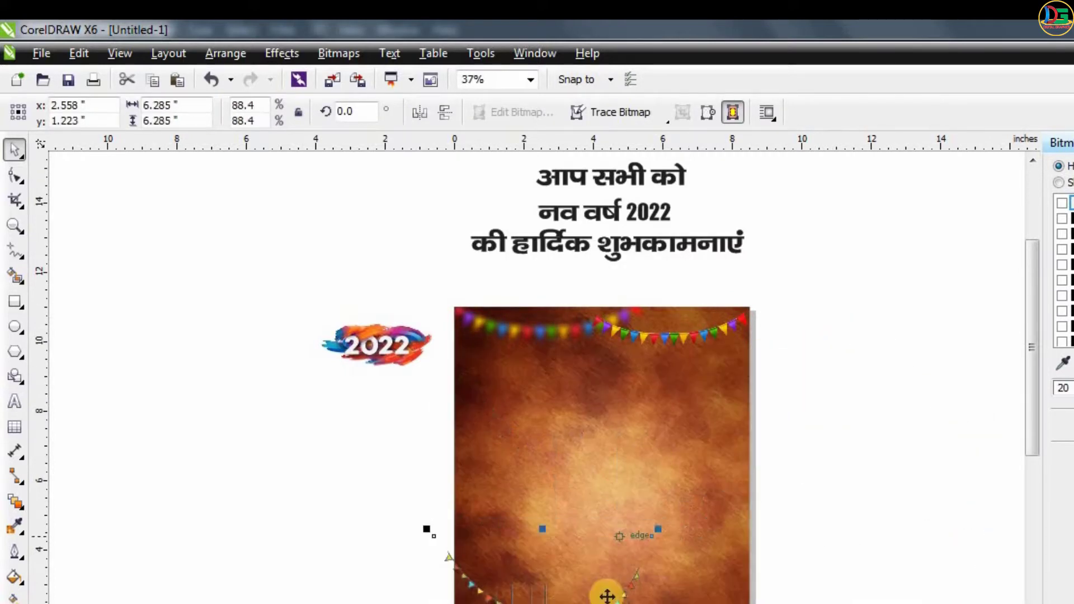
left_click_drag(621, 601, 606, 362)
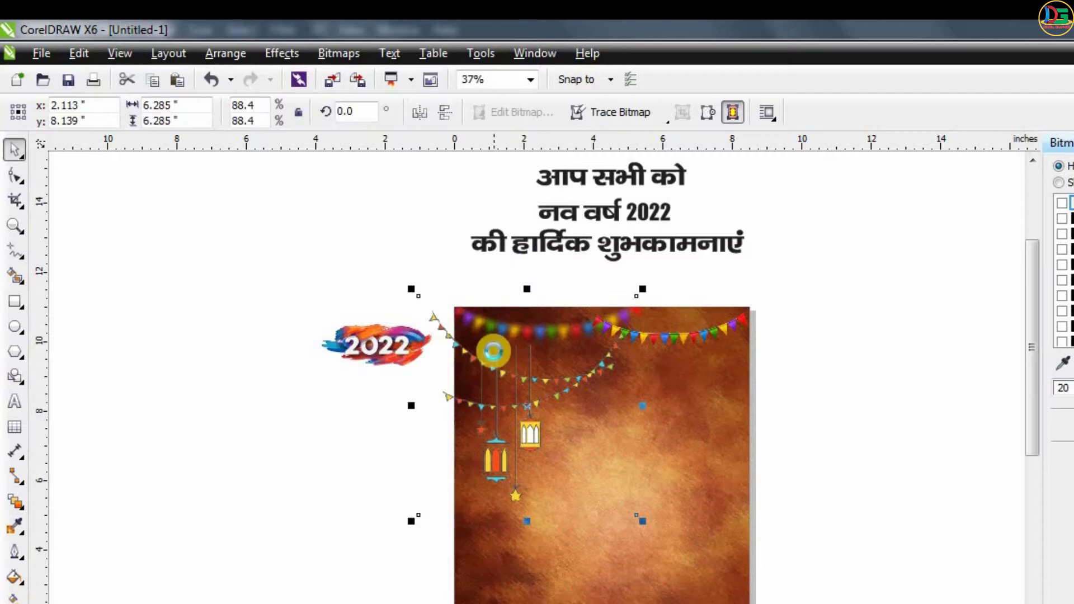
scroll(500, 361, "down", 1)
scroll(508, 373, "up", 1)
left_click_drag(511, 371, 519, 324)
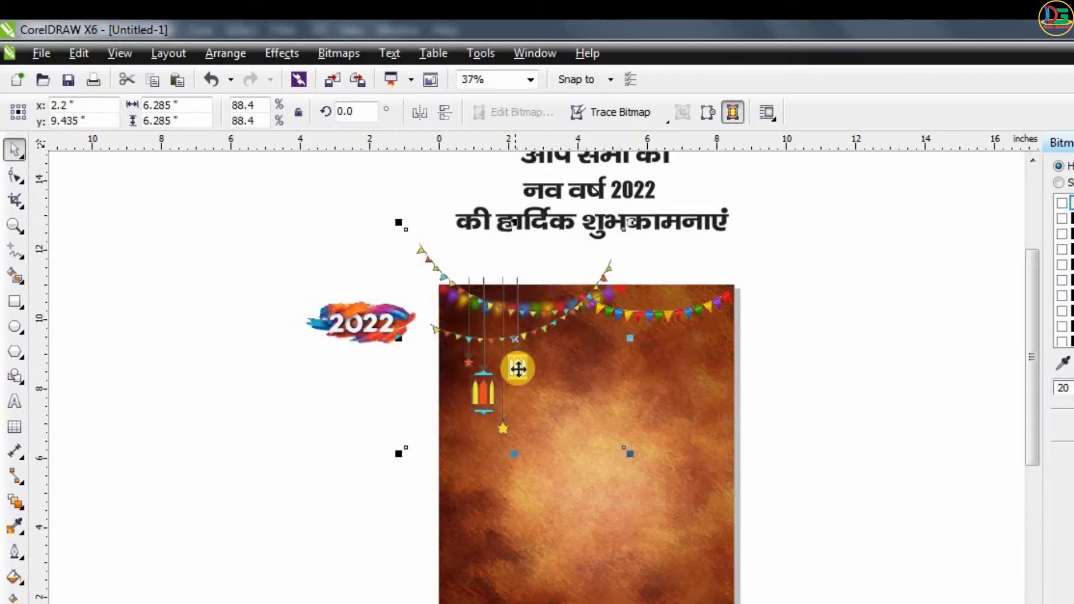
left_click_drag(518, 370, 518, 377)
PowerClip the lantern-and-garland artwork inside the brown background page.
right_click(518, 376)
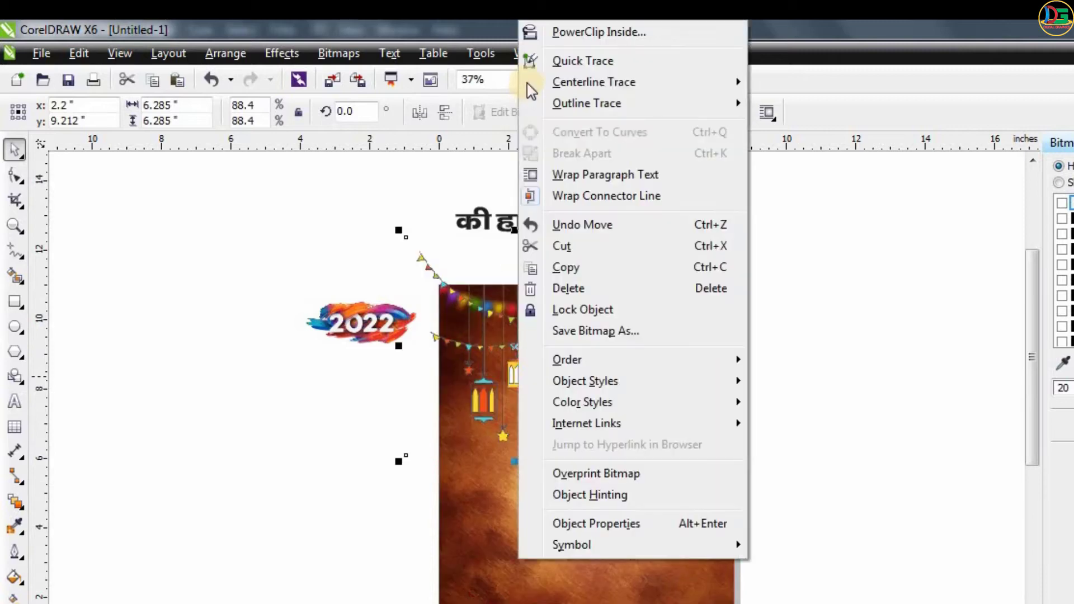
left_click(552, 36)
left_click(609, 402)
left_click(630, 429)
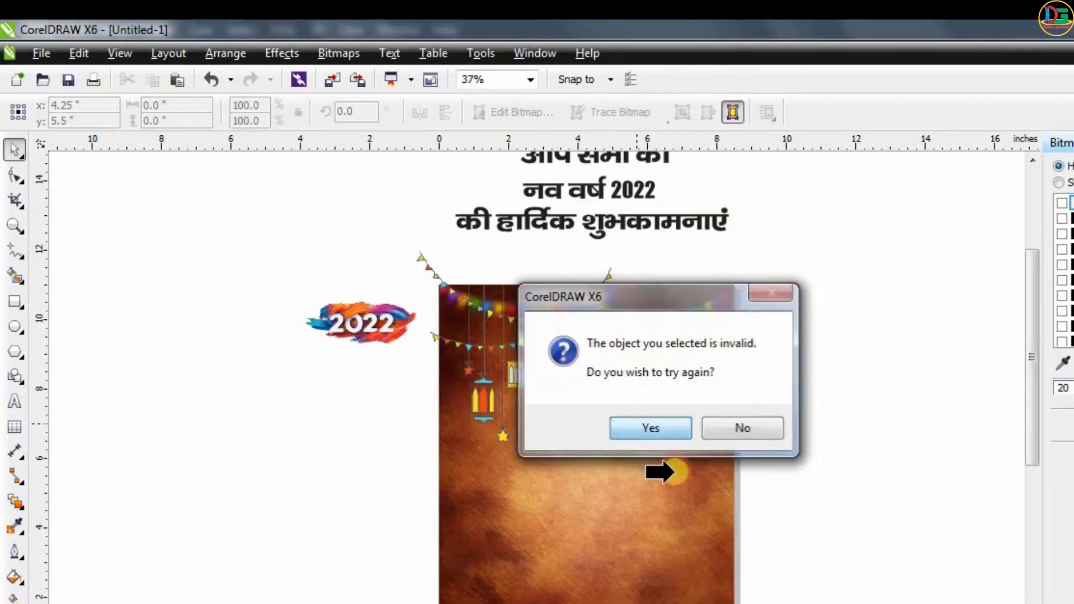
left_click(688, 478)
left_click(806, 305)
Edit the background's PowerClip contents and shift the sharp bunting up and outward past the page's right edge.
scroll(449, 278, "down", 1)
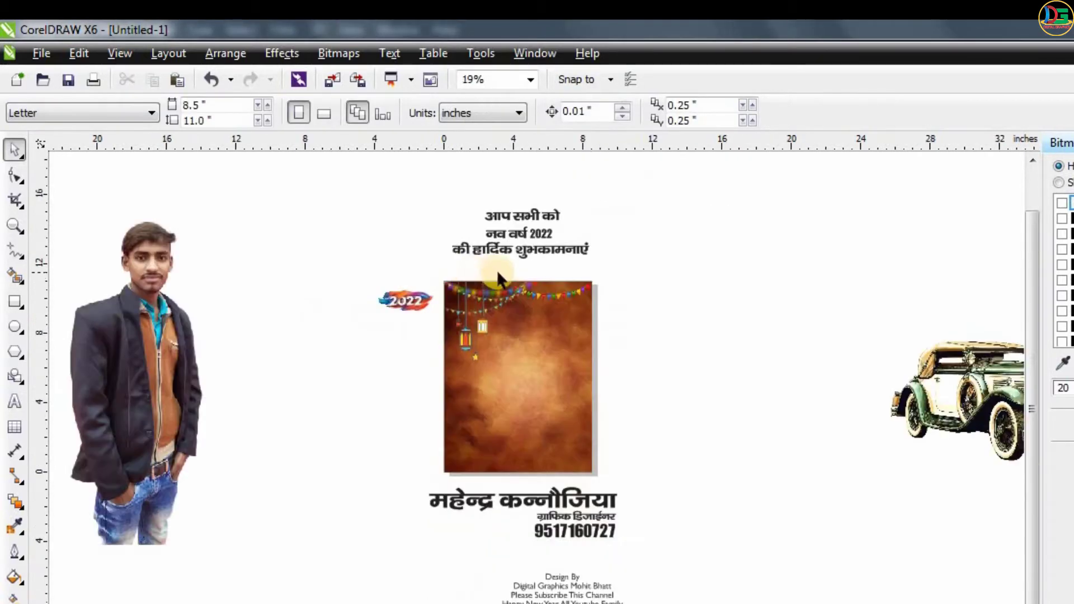
scroll(497, 271, "up", 1)
left_click(567, 315)
left_click(498, 262)
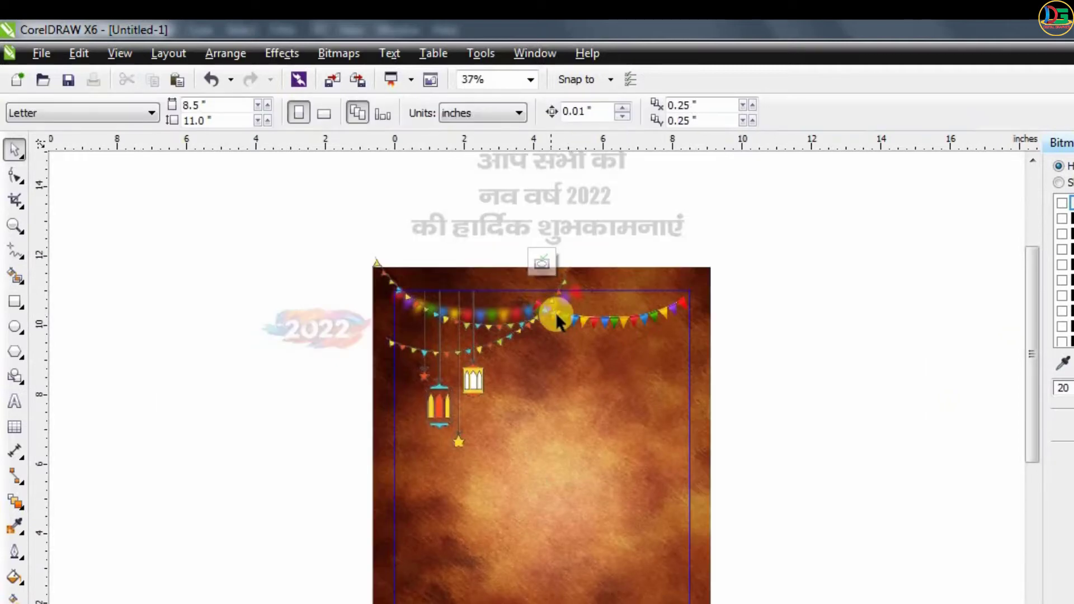
scroll(558, 315, "up", 1)
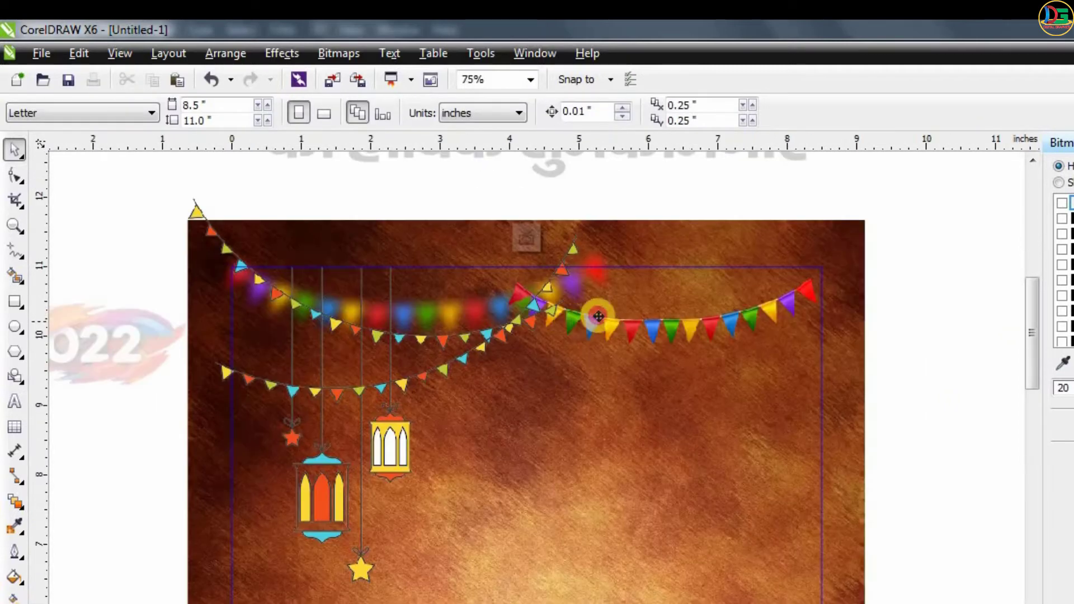
left_click_drag(598, 316, 693, 311)
key("ctrl+z")
left_click(721, 309)
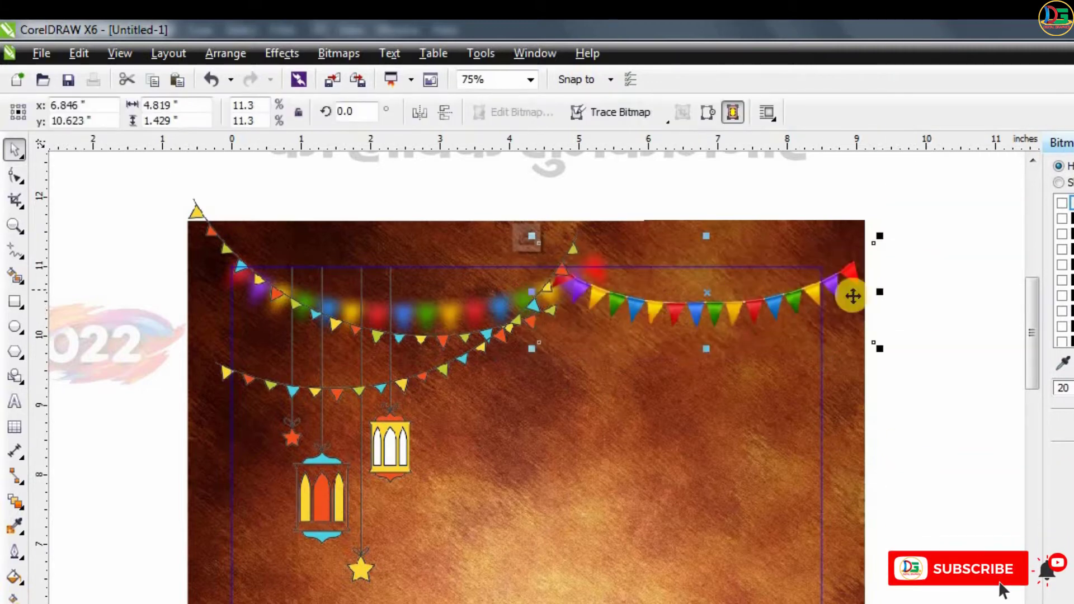
left_click(524, 238)
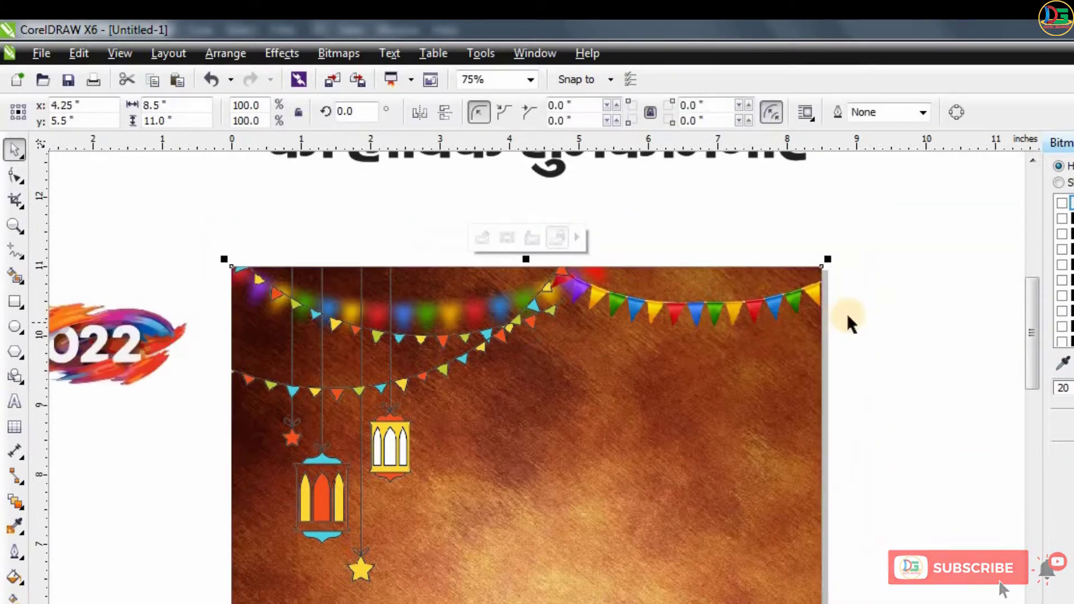
left_click(847, 316)
Place the 2022 brush-stroke graphic in the page's upper middle, just beside the lanterns, and enlarge it to about 5.69 in wide.
scroll(463, 286, "down", 1)
left_click(707, 278)
scroll(431, 287, "down", 1)
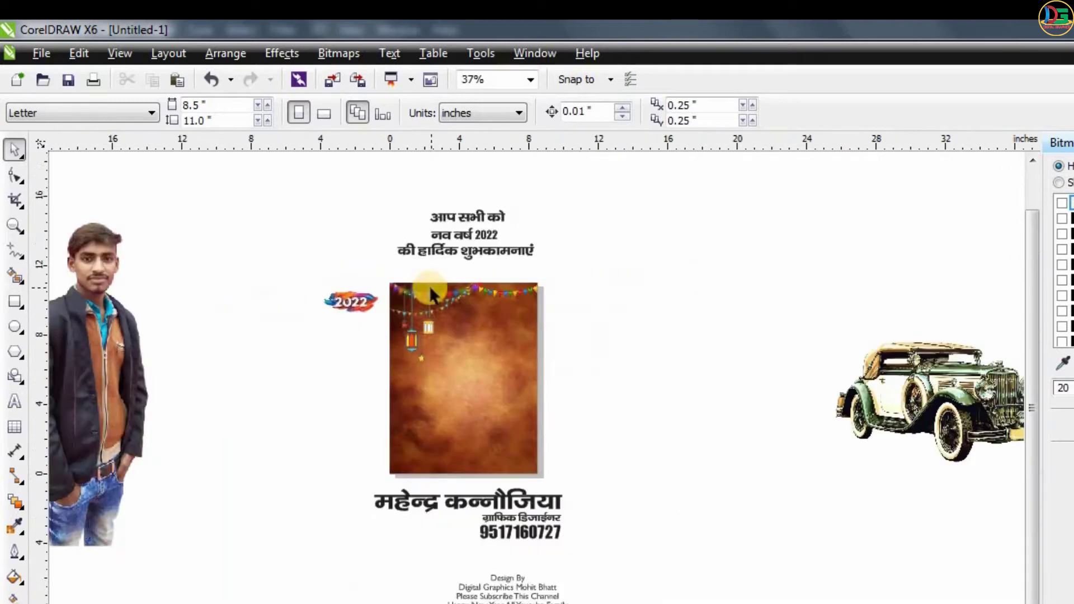
left_click_drag(340, 307, 459, 315)
scroll(460, 313, "up", 2)
left_click_drag(616, 384, 694, 395)
left_click_drag(557, 310, 602, 358)
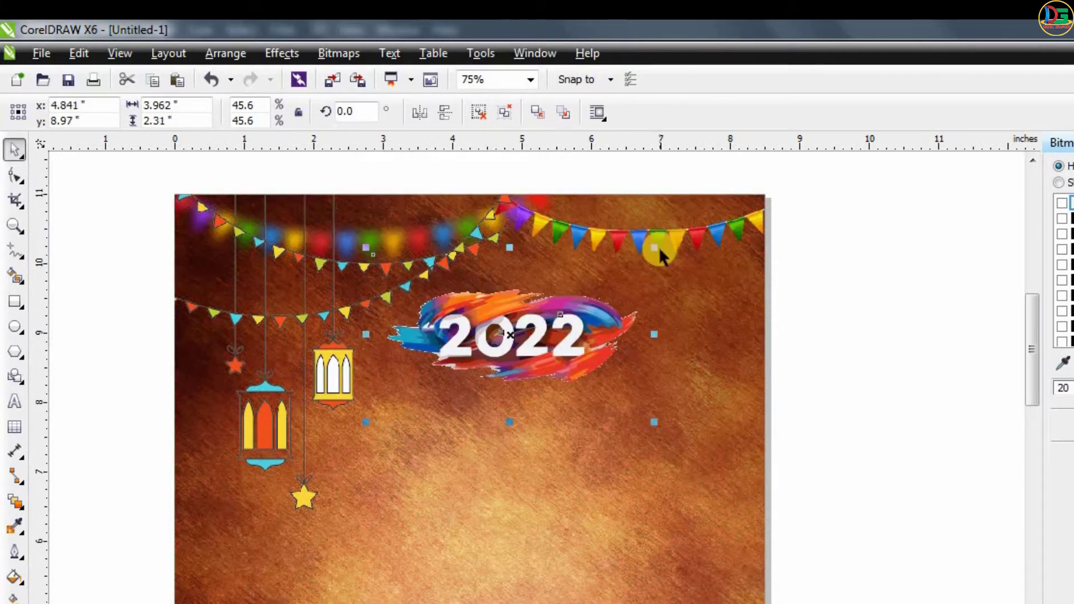
left_click_drag(652, 255, 713, 213)
scroll(434, 297, "down", 2)
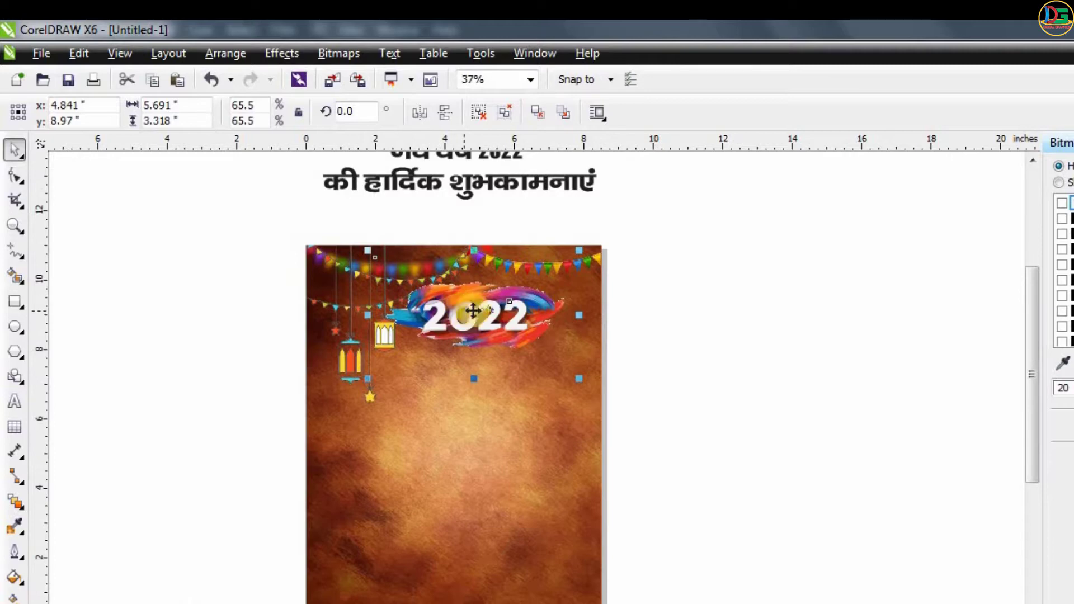
left_click_drag(483, 316, 487, 316)
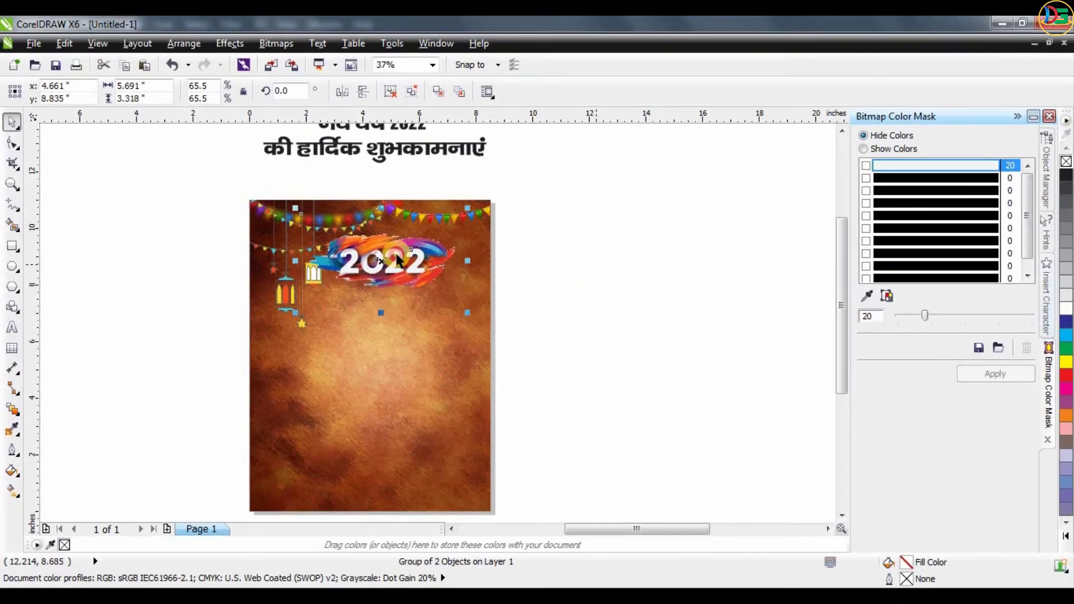
left_click(596, 265)
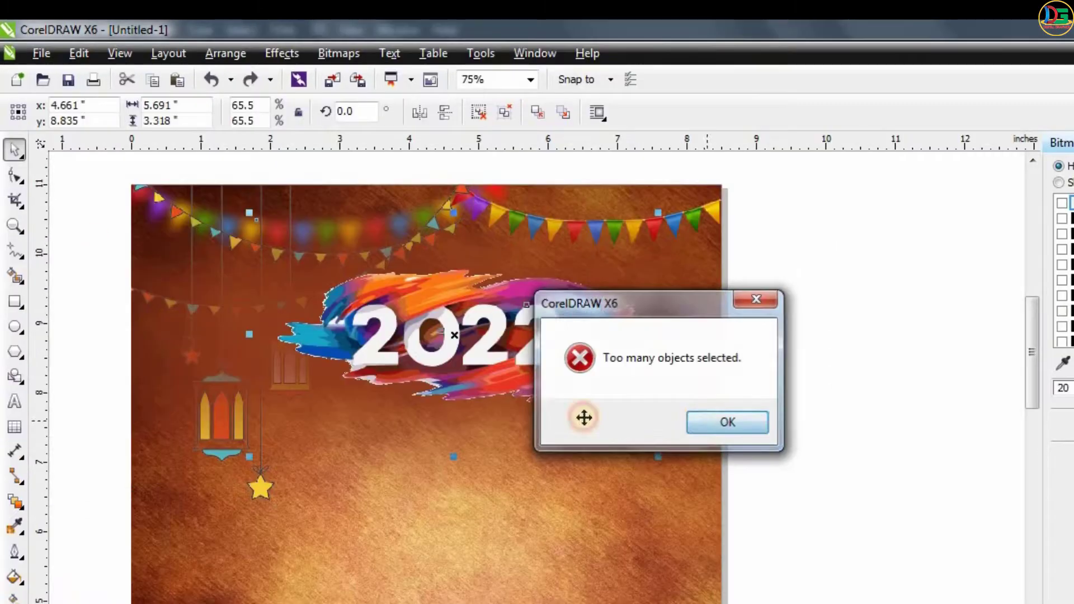
Convert the 2022 brush-stroke group to a 300 dpi CMYK bitmap with a transparent background.
key("Return")
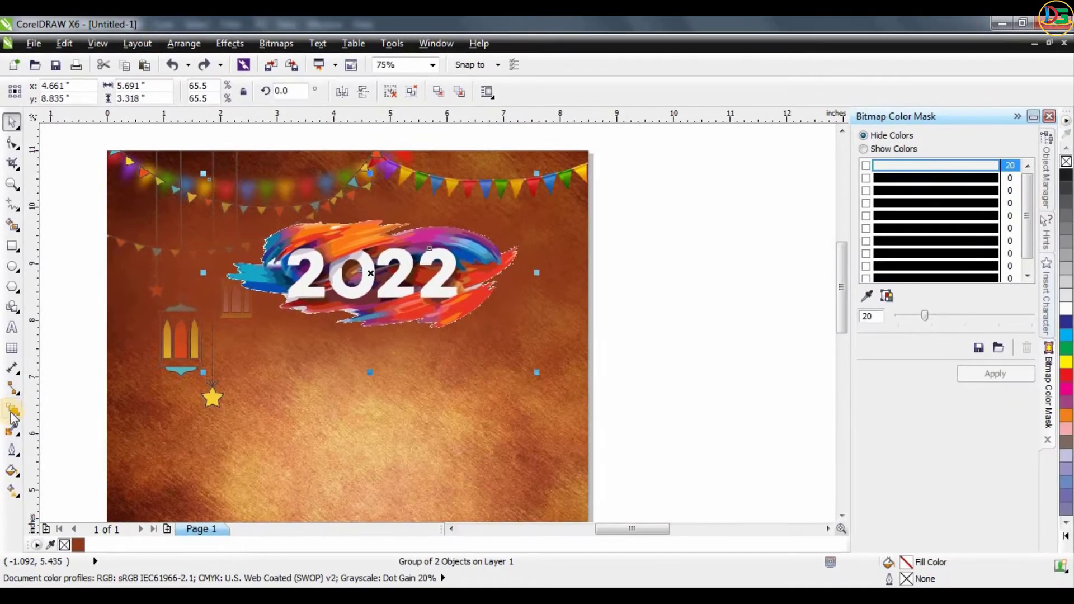
left_click(12, 412)
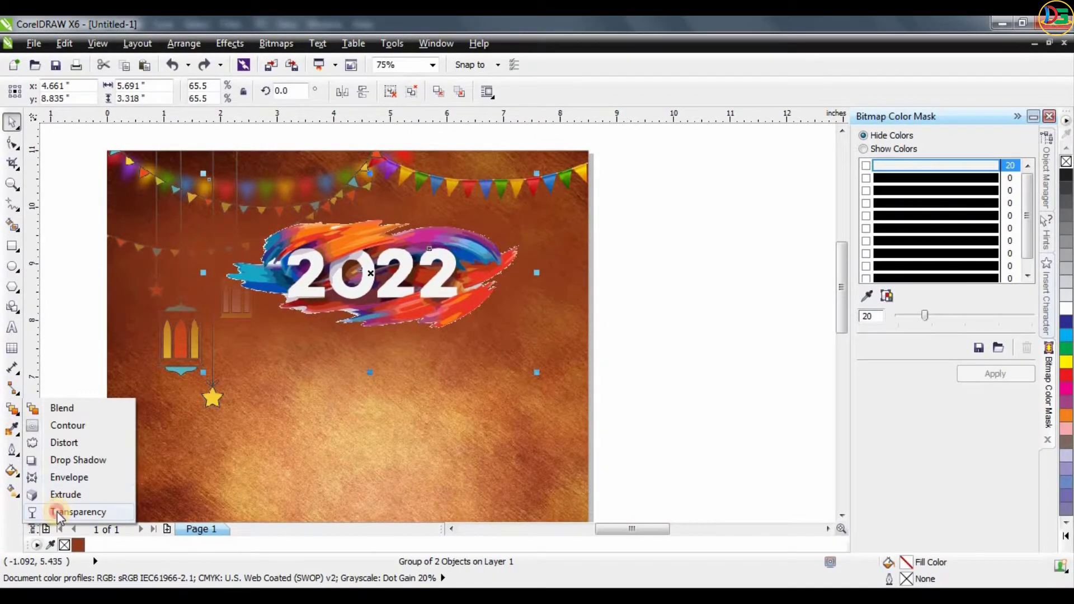
left_click(58, 512)
left_click(594, 345)
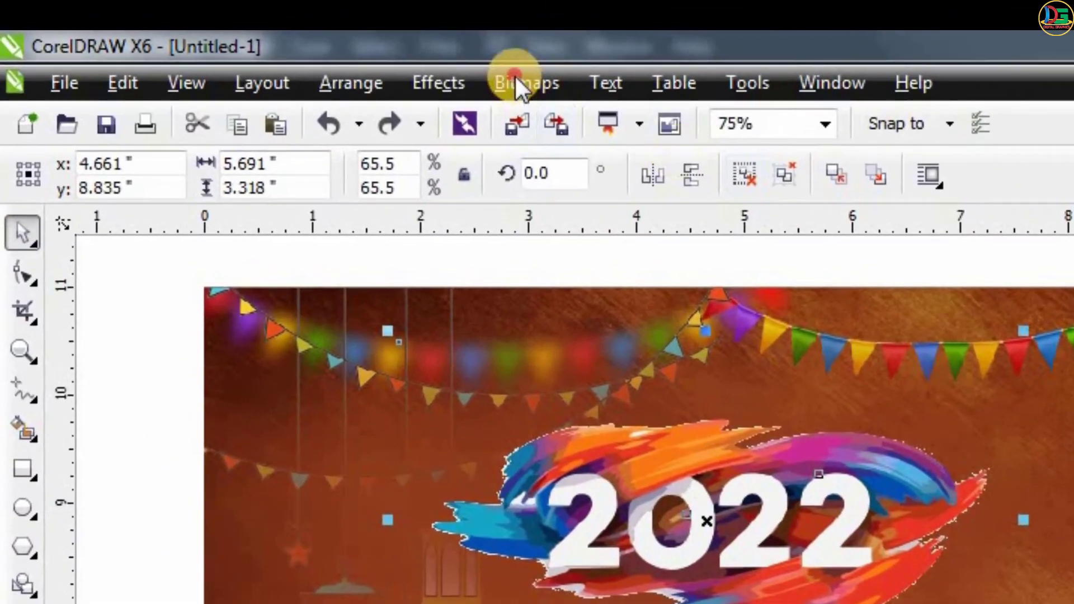
left_click(515, 76)
left_click(554, 111)
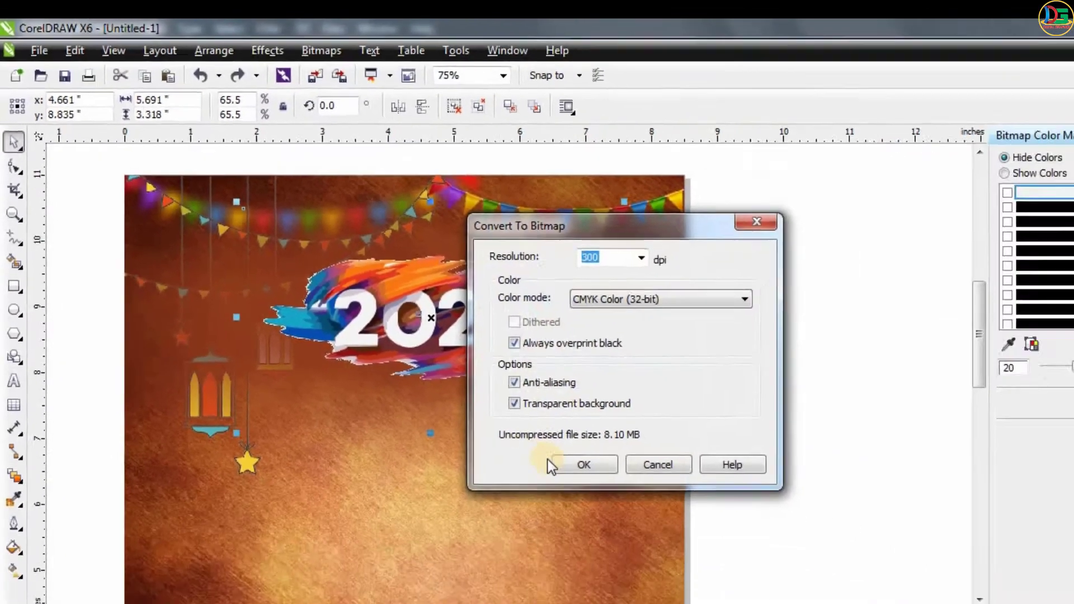
left_click(501, 395)
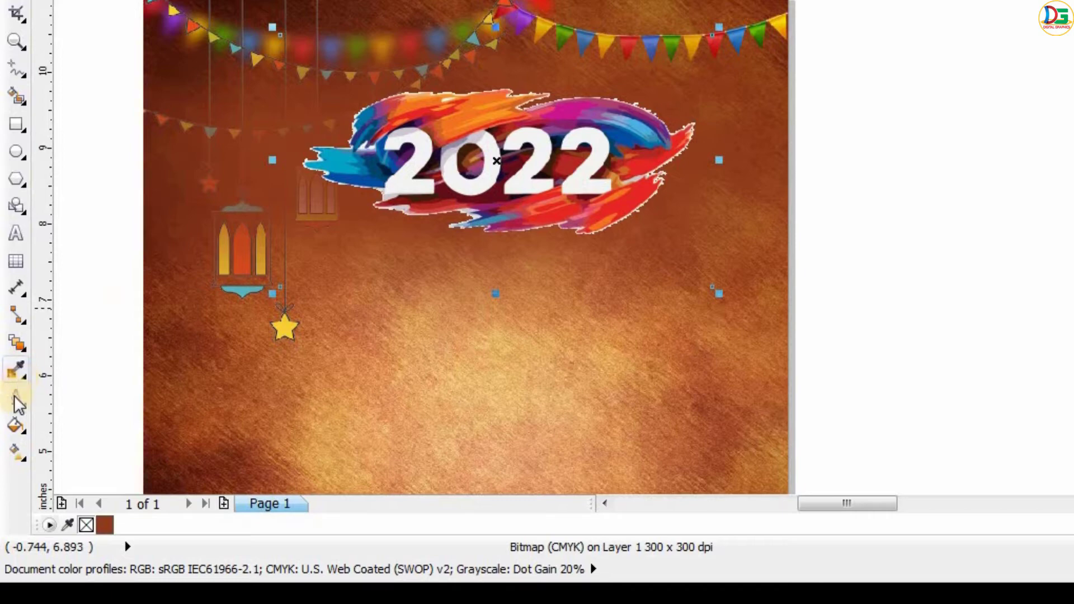
Try linear, radial and uniform transparency on the 2022 bitmap.
left_click(24, 342)
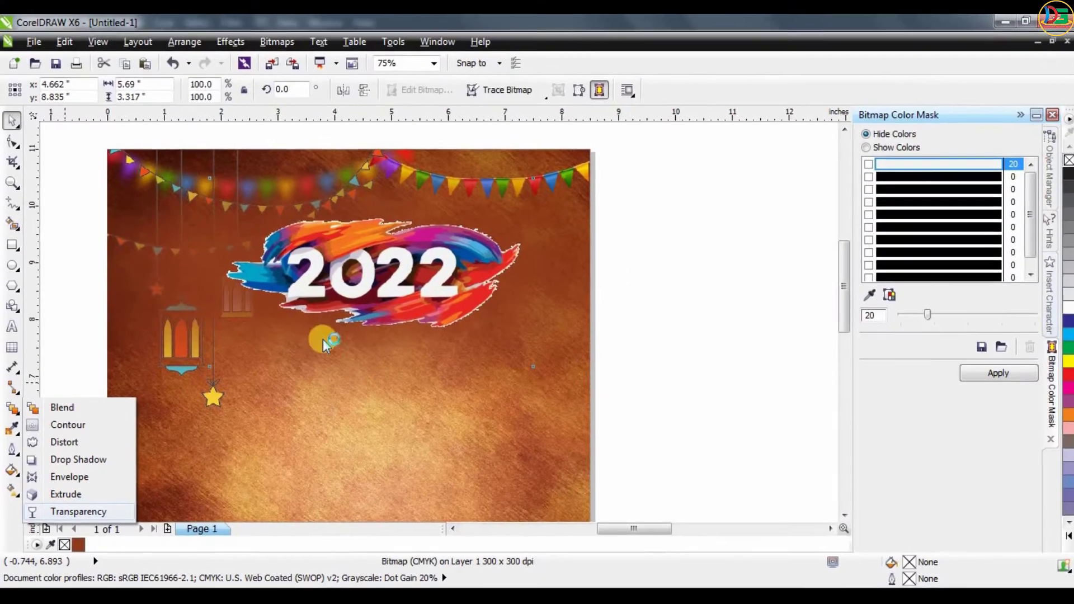
left_click(104, 480)
left_click_drag(370, 364, 357, 276)
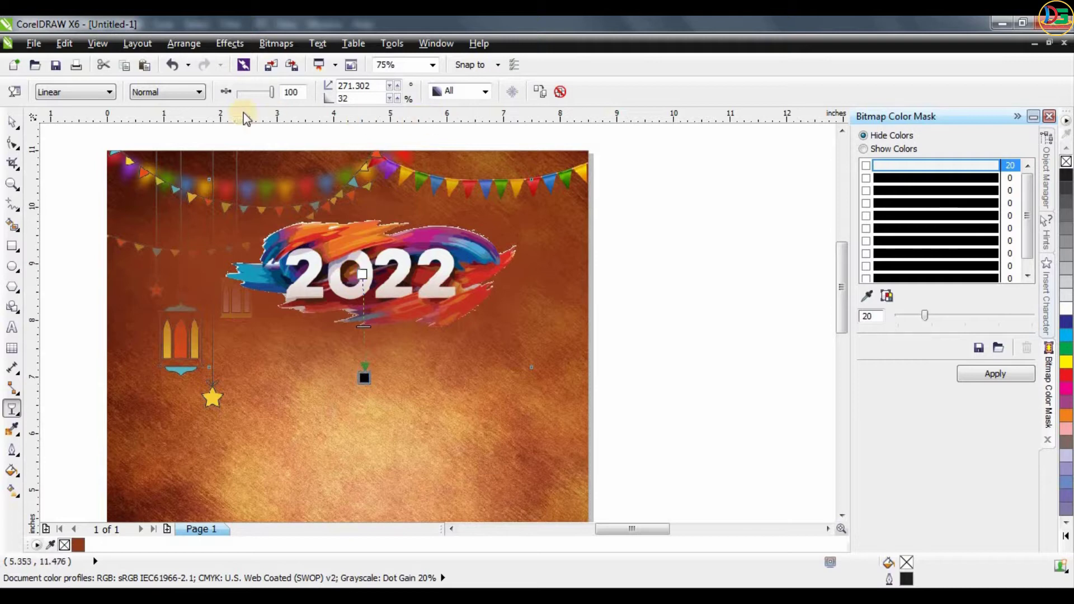
left_click(109, 94)
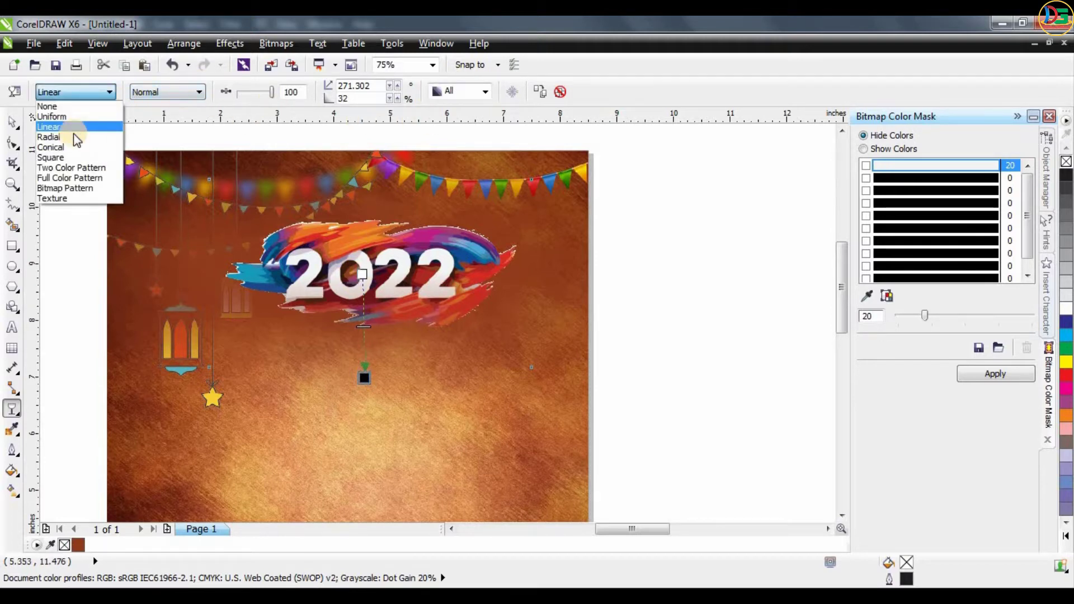
left_click(71, 135)
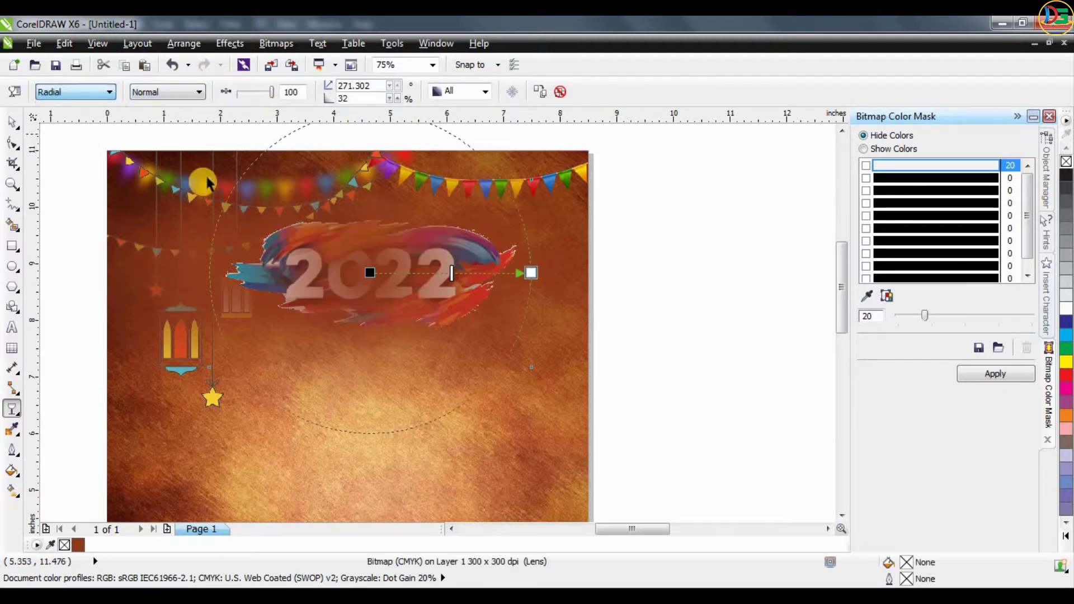
left_click(92, 93)
left_click(85, 107)
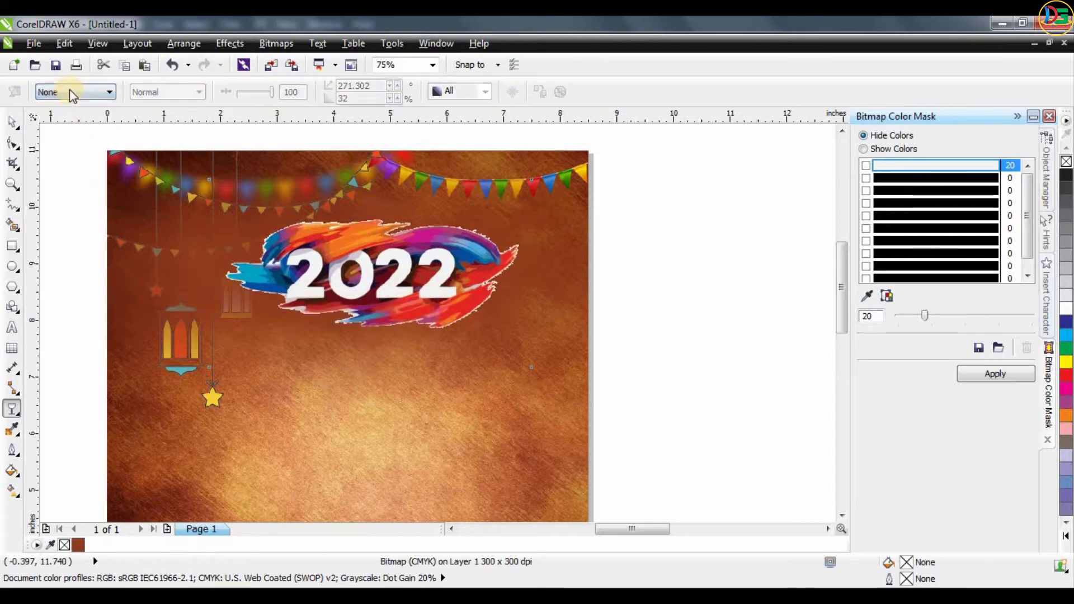
left_click(71, 93)
left_click(63, 112)
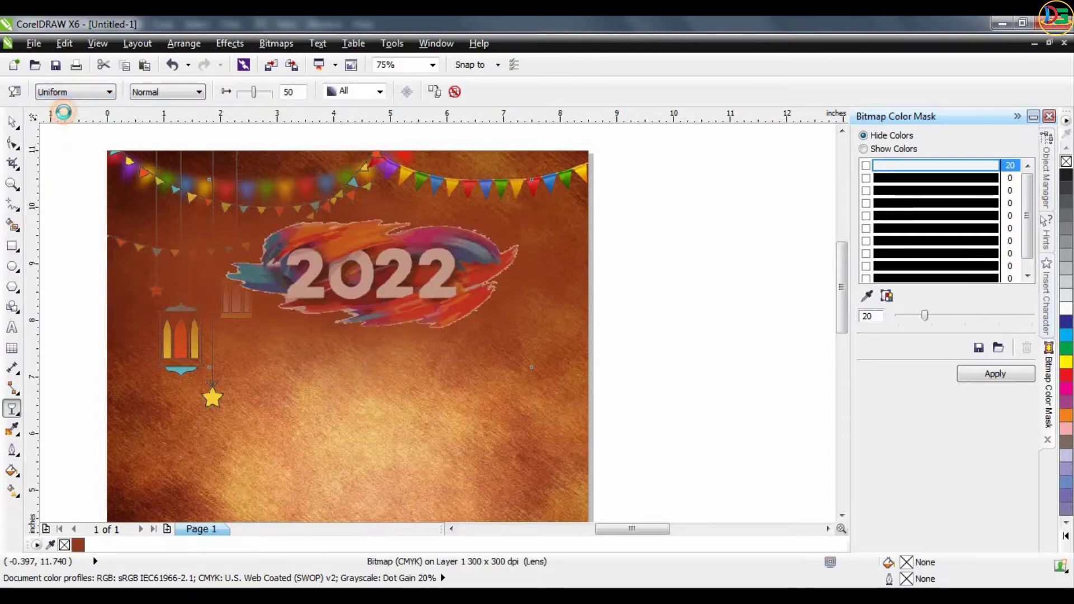
Fade the 2022 graphic's lower edge with a linear transparency and convert the result to a bitmap.
left_click_drag(363, 274, 365, 378)
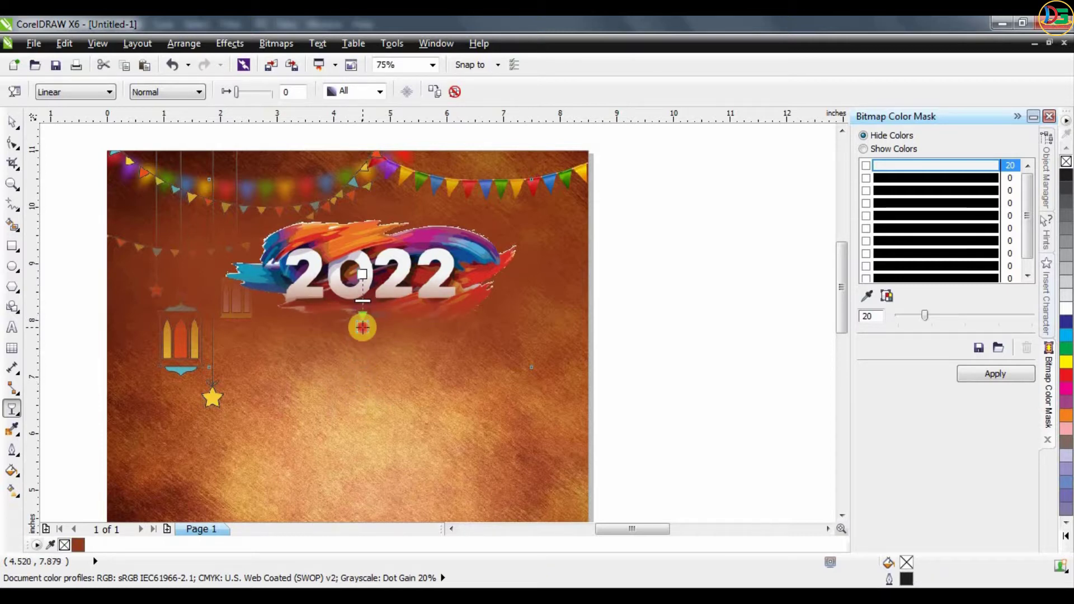
left_click(20, 129)
left_click(56, 122)
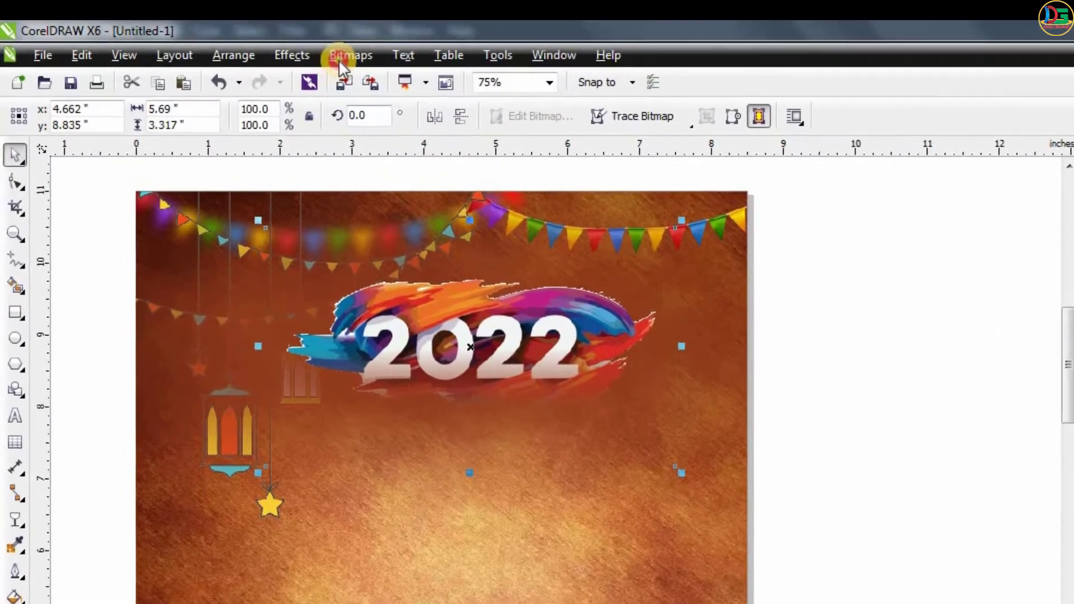
left_click(276, 43)
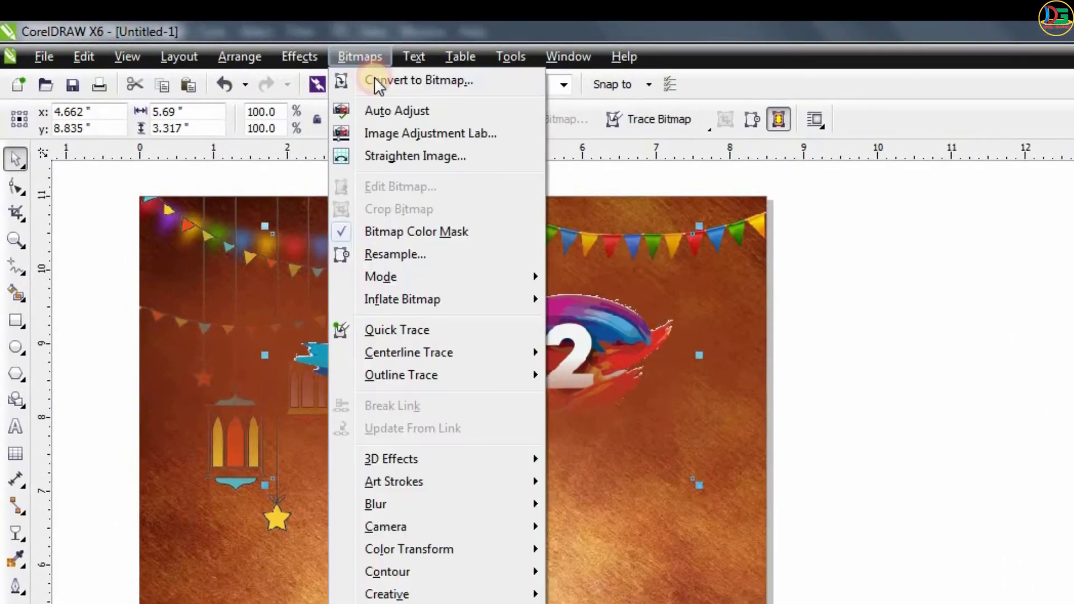
left_click(539, 286)
left_click(652, 523)
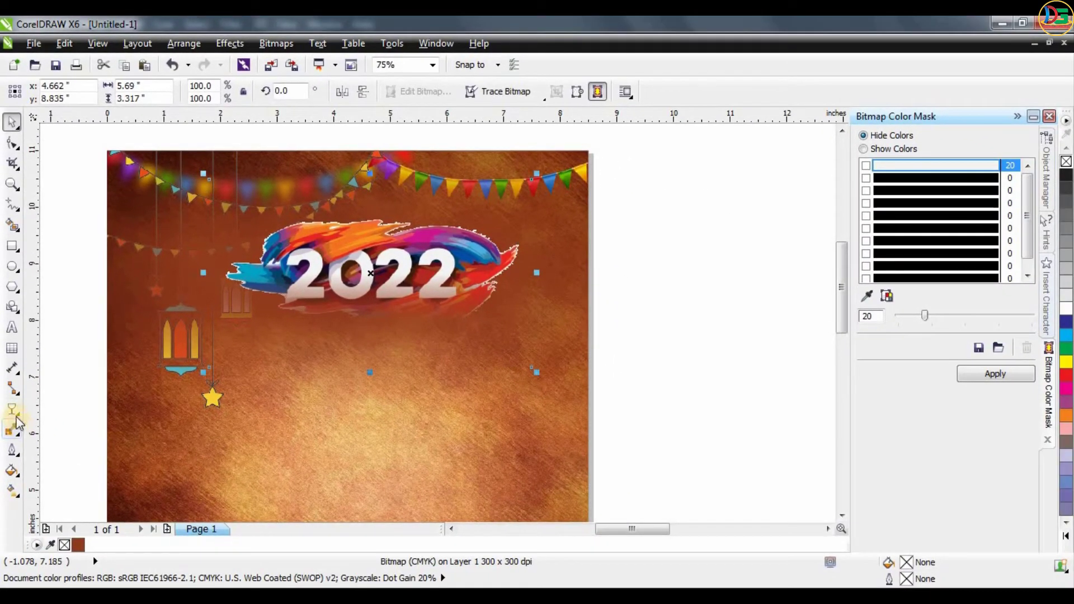
Fade the 2022 graphic's upper edge with a linear transparency and convert the result to a bitmap.
left_click(12, 410)
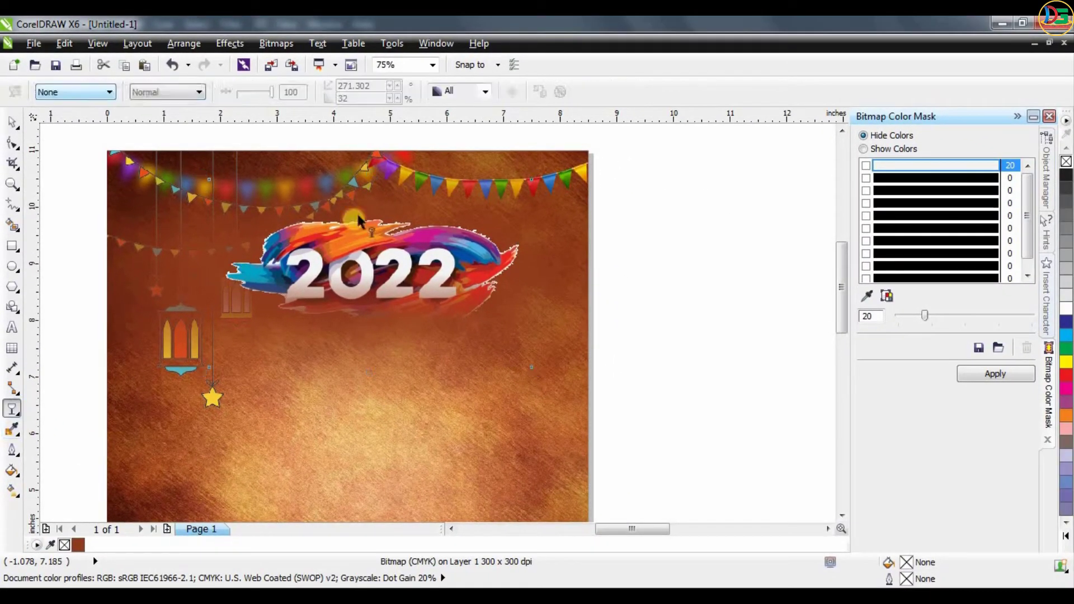
mouse_move(372, 240)
left_mouse_down()
mouse_move(377, 171)
mouse_move(374, 257)
left_mouse_up()
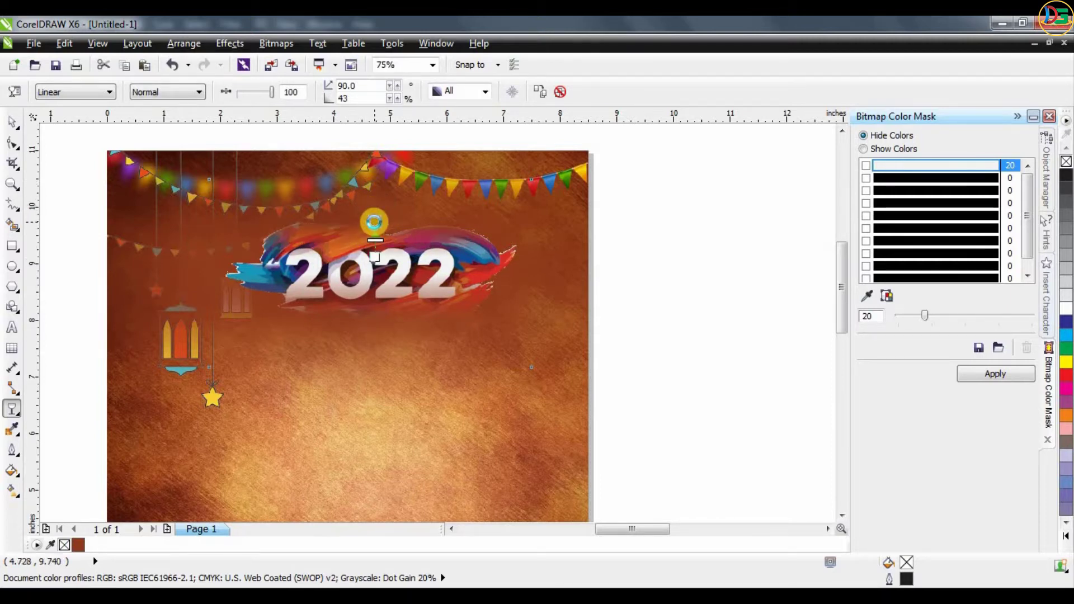
left_click(12, 121)
left_click(276, 43)
left_click(302, 65)
left_click(492, 400)
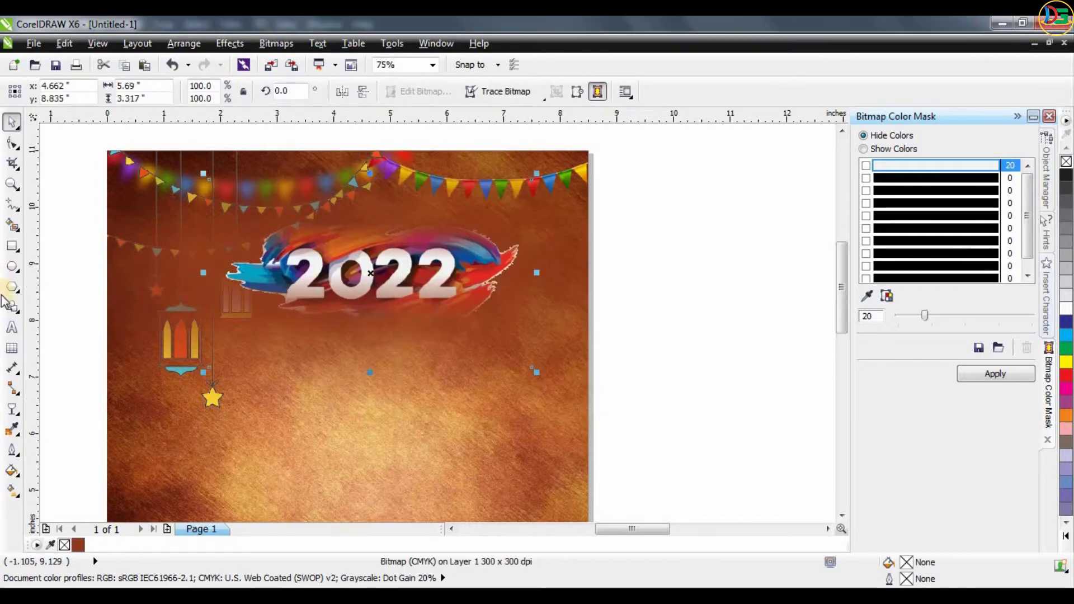
Fade the 2022 graphic's right edge with a linear transparency and convert the result to a bitmap.
left_click(12, 413)
left_click_drag(525, 270, 492, 273)
left_click(12, 121)
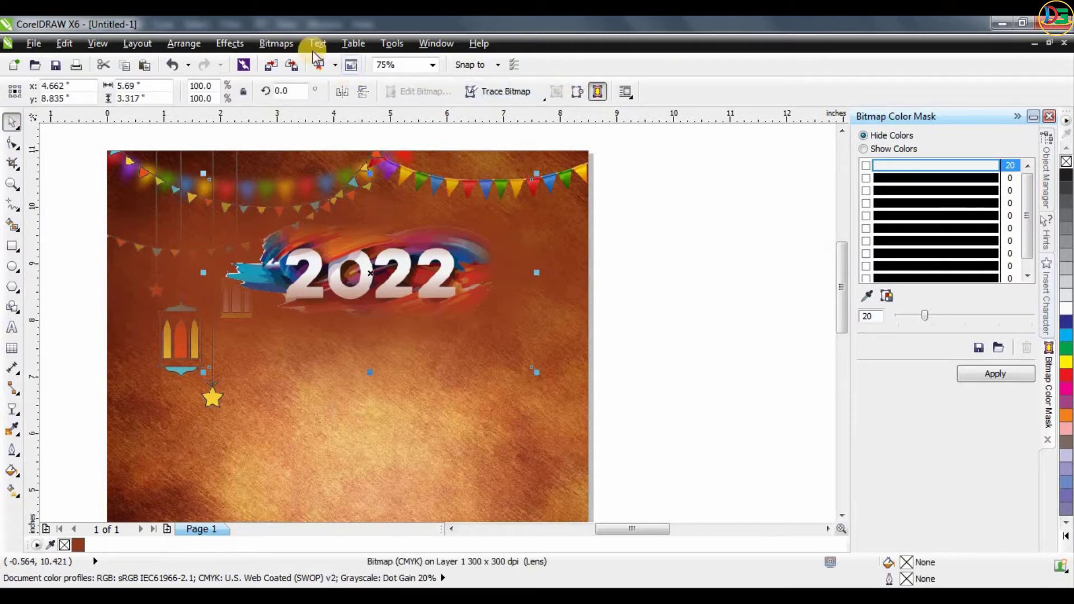
left_click(276, 43)
left_click(313, 65)
left_click(504, 397)
Fade the 2022 graphic's left edge with a linear transparency and enlarge the graphic slightly.
left_click(12, 411)
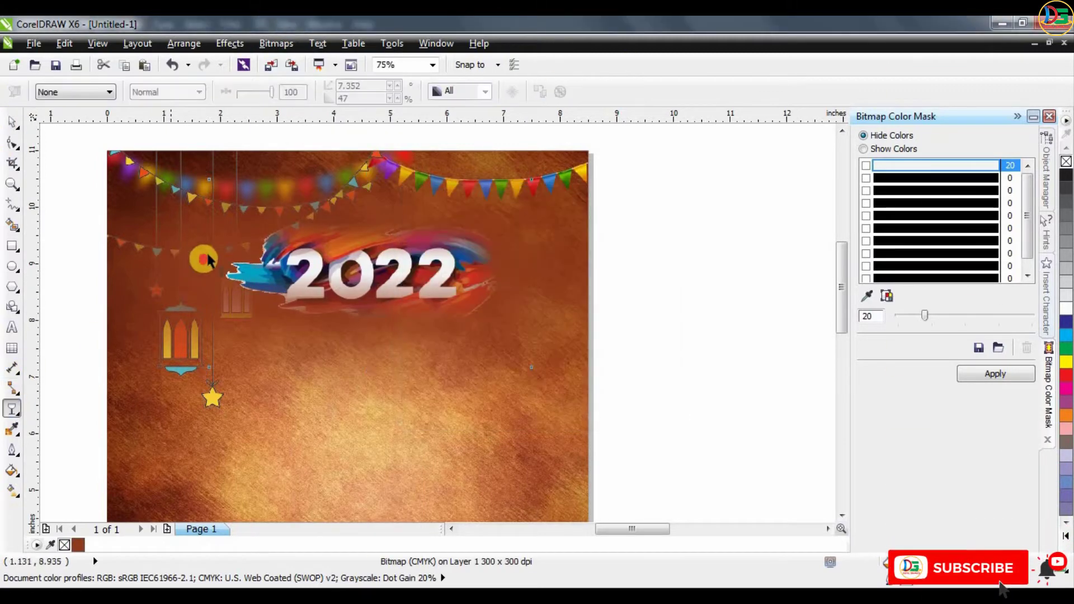
left_click_drag(206, 259, 294, 271)
key("ctrl+z")
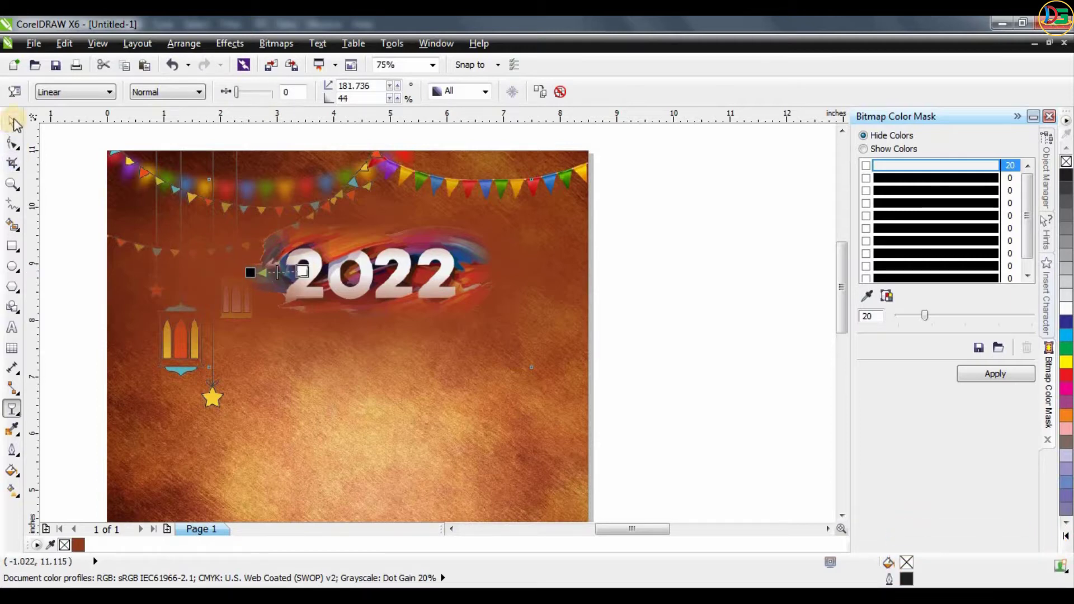
left_click(12, 122)
left_click_drag(537, 371, 574, 385)
left_click_drag(582, 239, 712, 237)
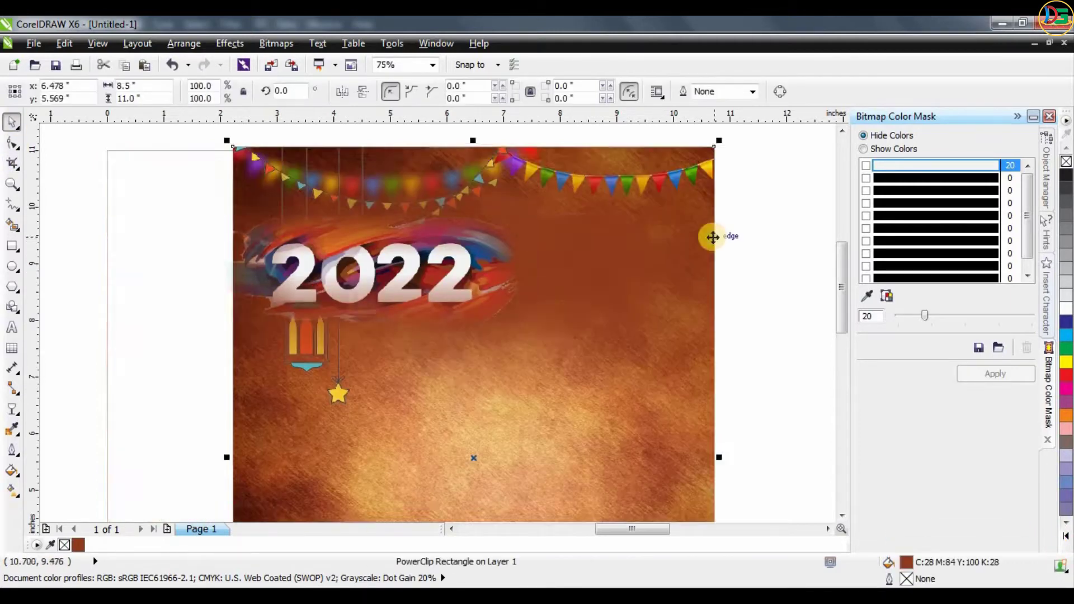
key("ctrl+z")
Edit the background's PowerClip contents and delete the wide blurred brown bitmap across the upper part.
scroll(567, 320, "down", 1)
left_click(482, 158)
left_click_drag(595, 229, 582, 299)
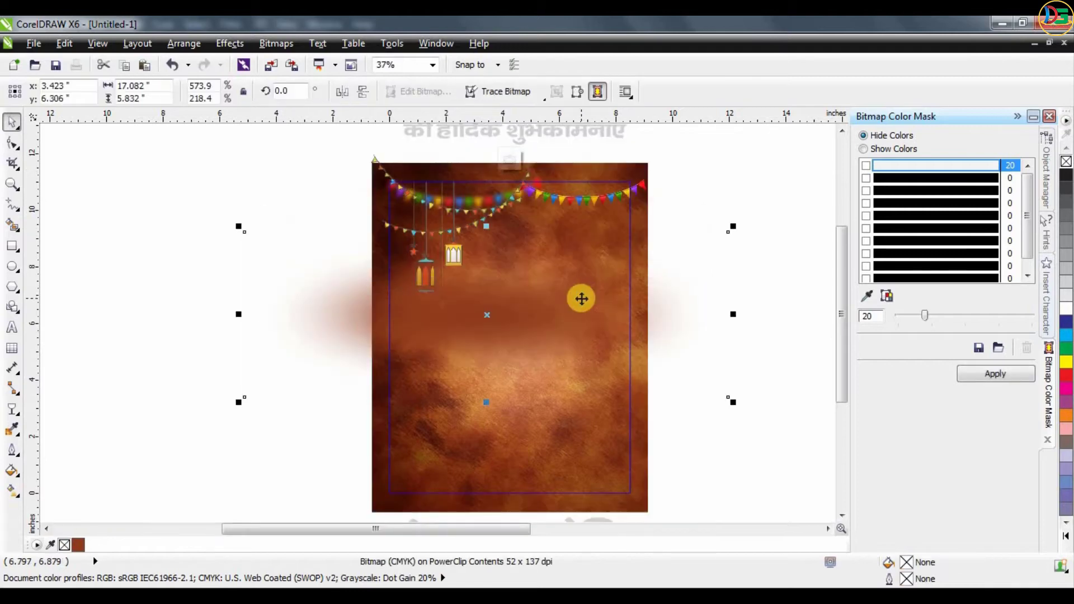
key("Delete")
left_click(509, 160)
Resize the 2022 graphic to about 8.31 by 5.33 in and shift it to the right beside the lanterns.
scroll(541, 225, "up", 1)
left_click(564, 253)
left_click_drag(699, 145, 778, 98)
scroll(548, 278, "down", 1)
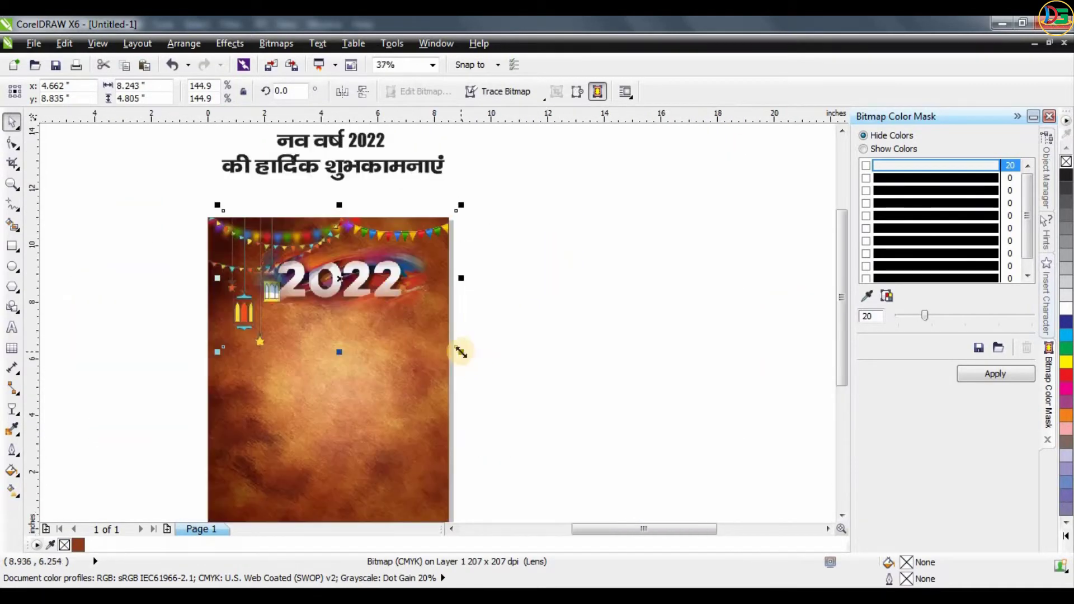
left_click_drag(461, 352, 474, 360)
scroll(332, 298, "up", 1)
left_click_drag(336, 266, 347, 270)
left_click_drag(93, 272, 139, 271)
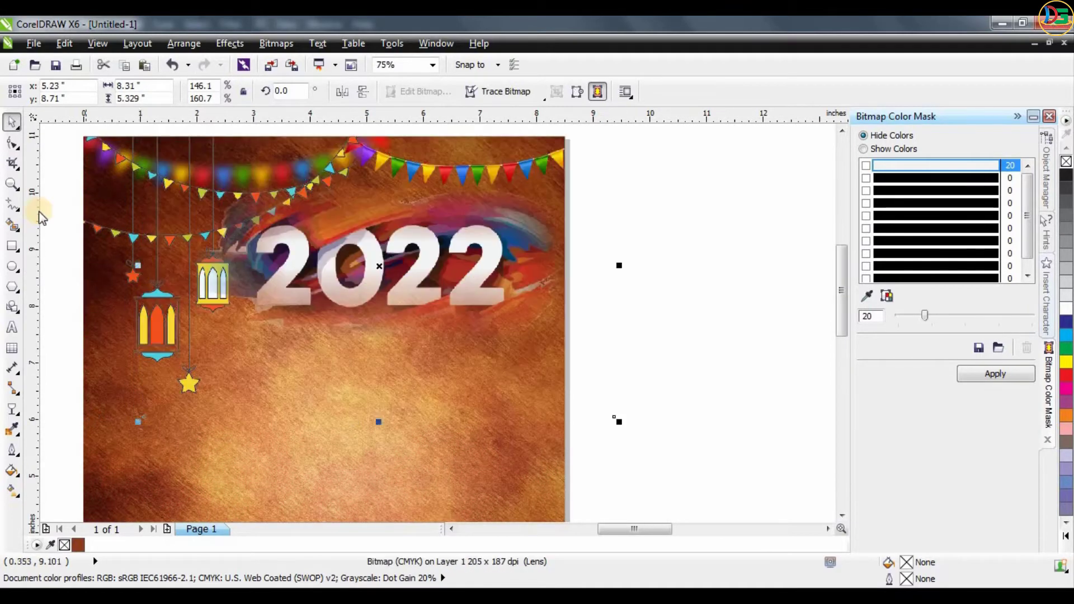
Soften the enlarged 2022 graphic's left edge with a linear transparency and PowerClip it inside the background.
left_click(11, 410)
left_click_drag(279, 262, 228, 263)
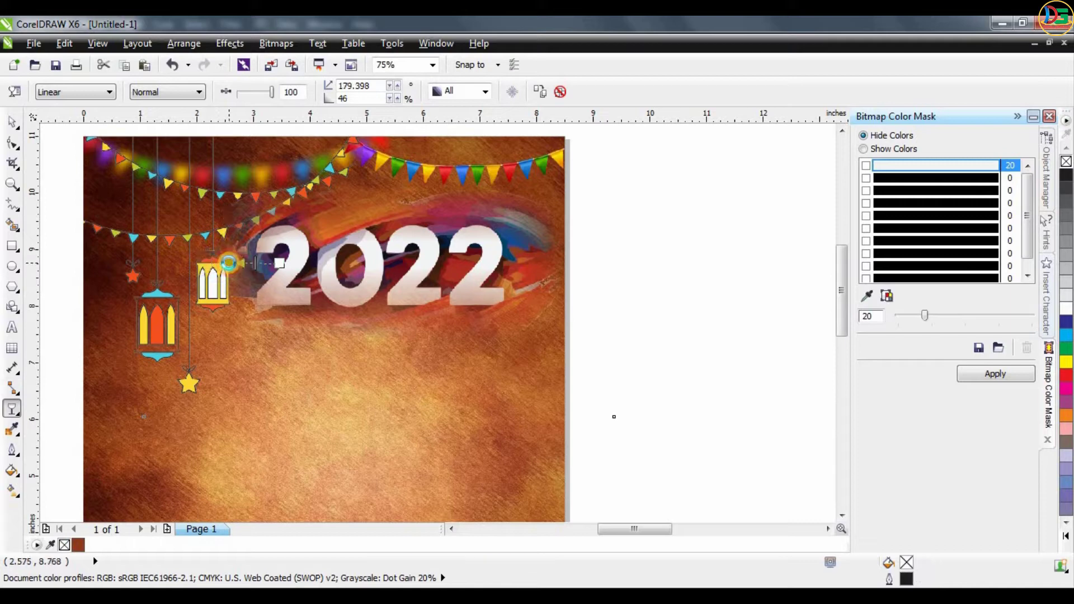
left_click(9, 123)
right_click(377, 259)
left_click(439, 50)
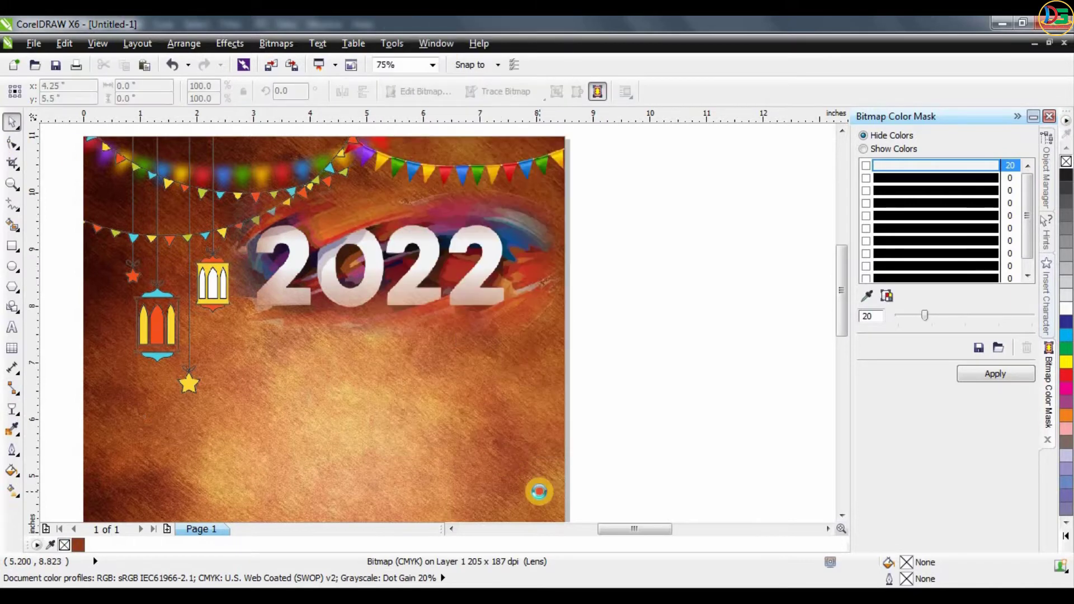
Mirror the man's photo horizontally and move it over the poster page.
scroll(399, 211, "down", 2)
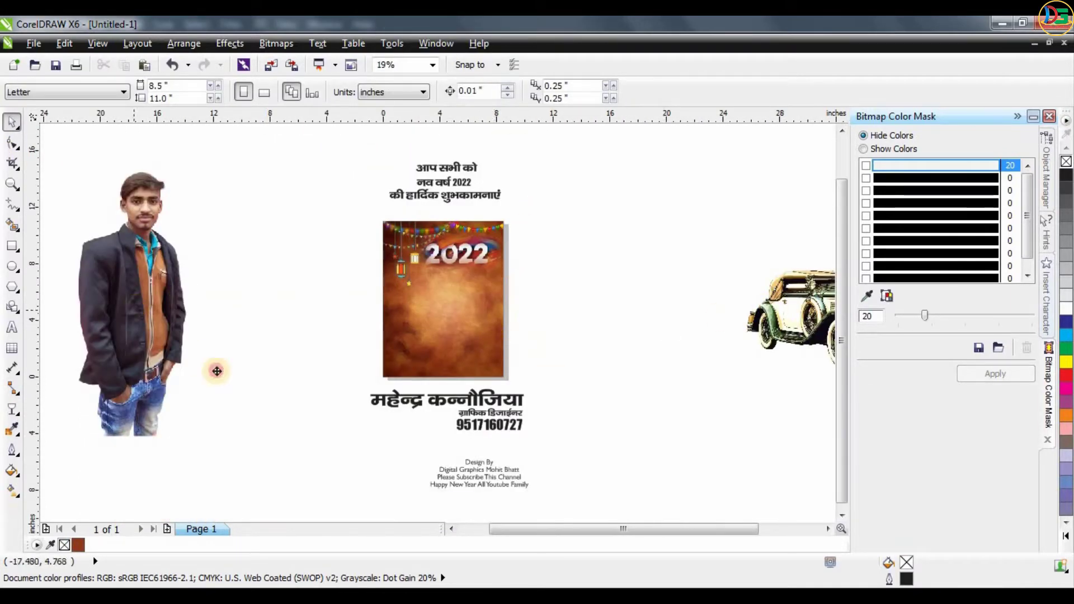
left_click_drag(216, 371, 361, 461)
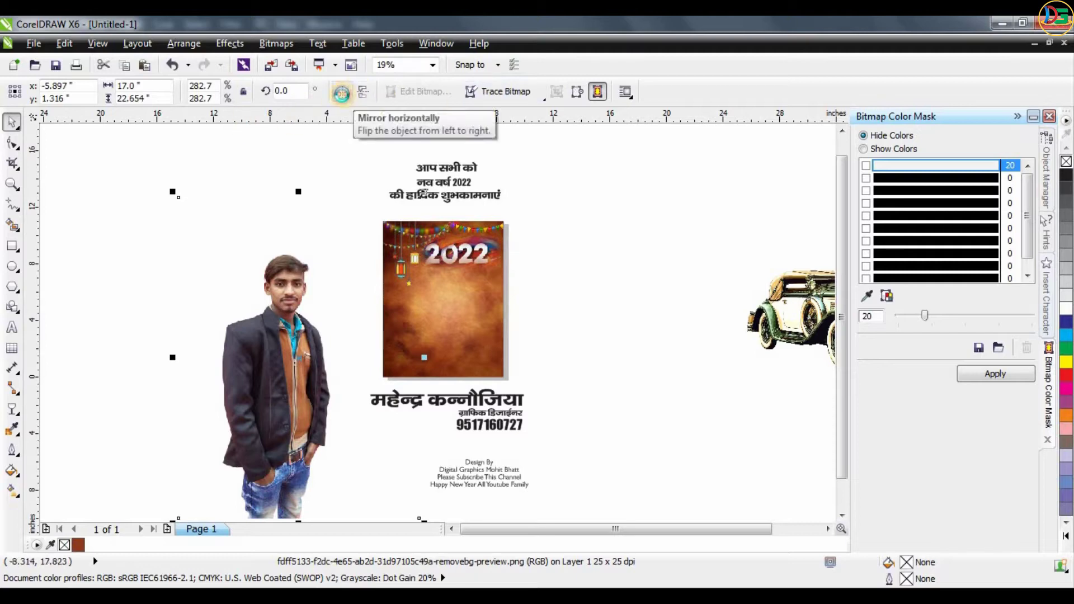
left_click(343, 91)
left_click_drag(319, 358, 449, 372)
Crop the empty margins at both sides and above the head of the man's photo with the Shape tool.
key("F10")
left_click_drag(542, 383, 499, 364)
key("ctrl+z")
left_click_drag(303, 384, 392, 362)
left_click(452, 210)
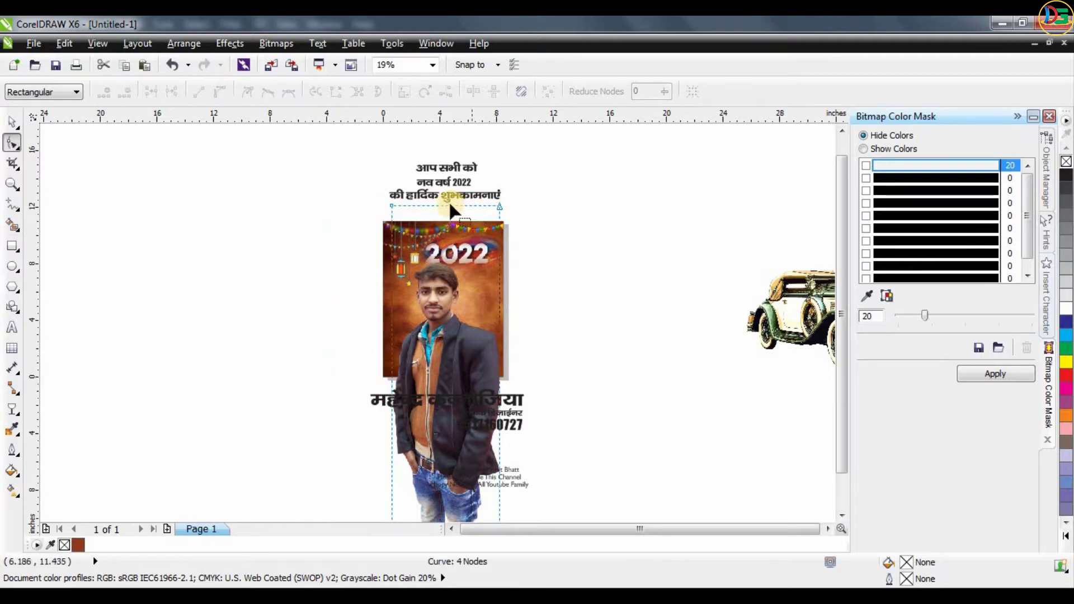
left_click_drag(444, 222, 439, 259)
scroll(453, 240, "down", 1)
scroll(450, 260, "up", 1)
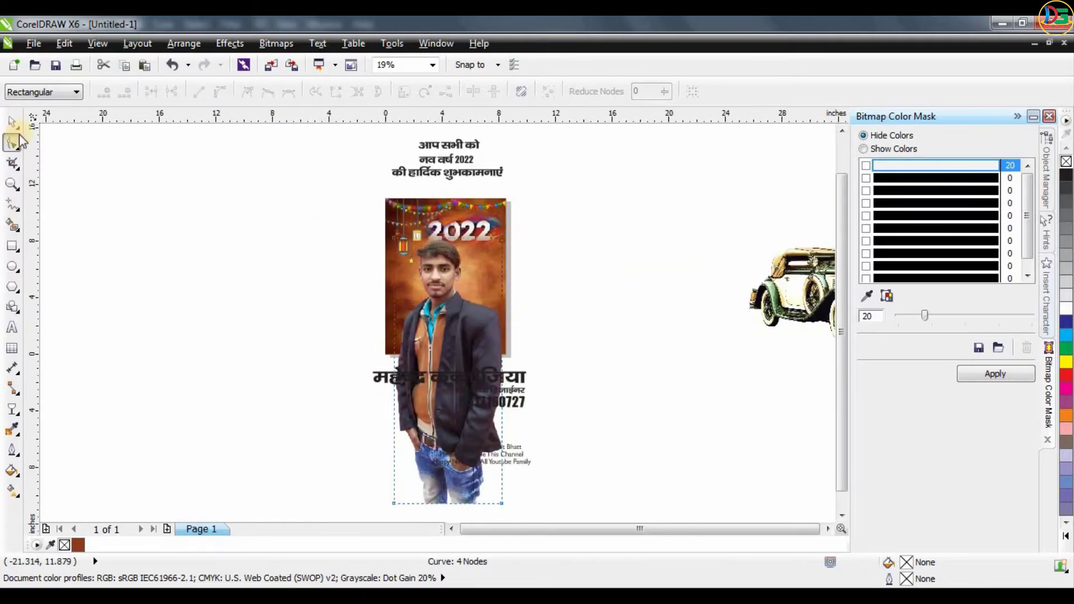
Scale the man's photo to about 4.93 in wide and place it over the page's lower-right corner.
left_click(12, 123)
left_click(101, 217)
left_click(437, 302)
scroll(539, 218, "up", 2)
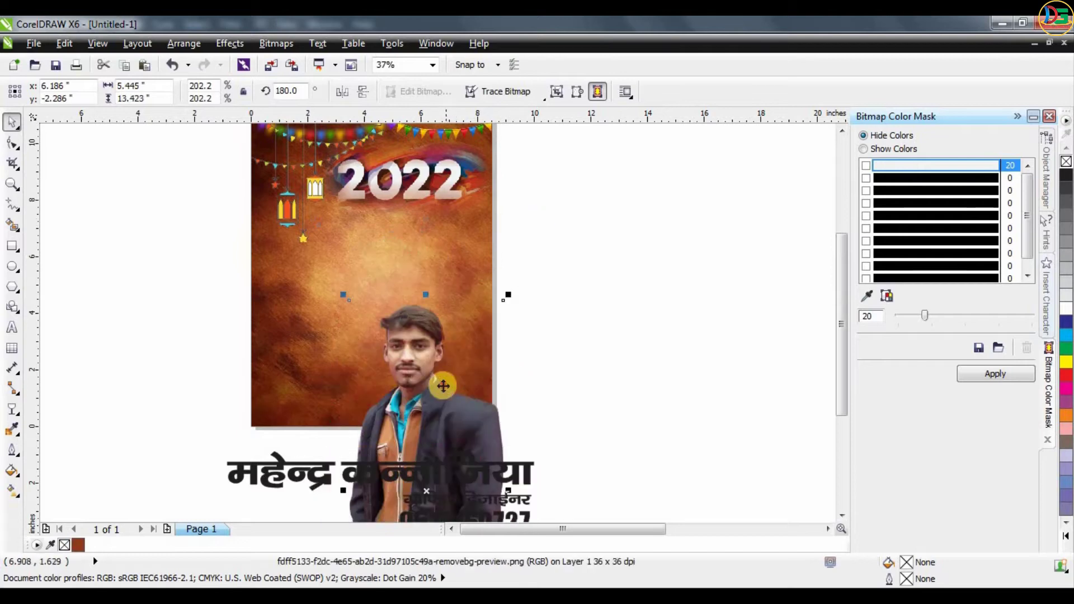
left_click_drag(444, 384, 441, 358)
scroll(453, 339, "down", 2)
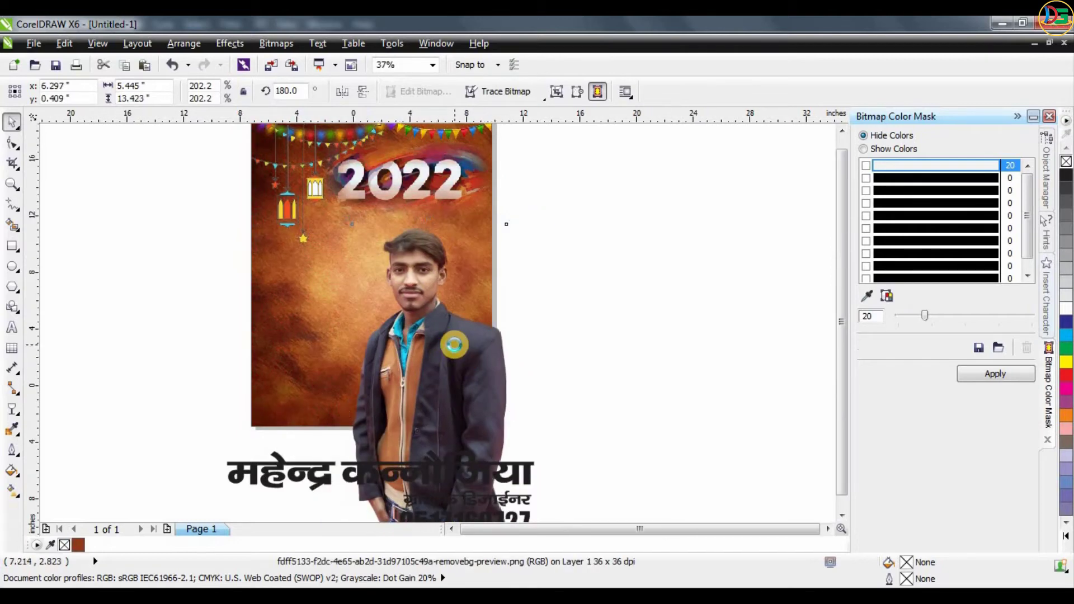
left_click_drag(482, 279, 474, 297)
left_click_drag(442, 375, 449, 365)
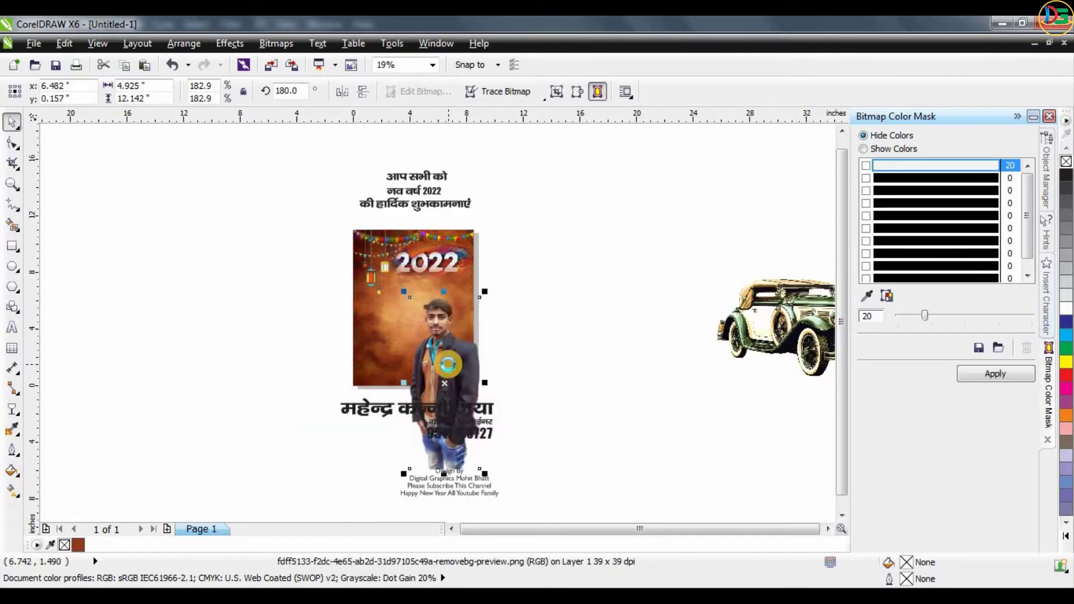
PowerClip the man's photo inside the brown background page and select the background.
right_click(449, 364)
left_click(478, 27)
left_click(400, 347)
left_click(539, 313)
left_click(455, 364)
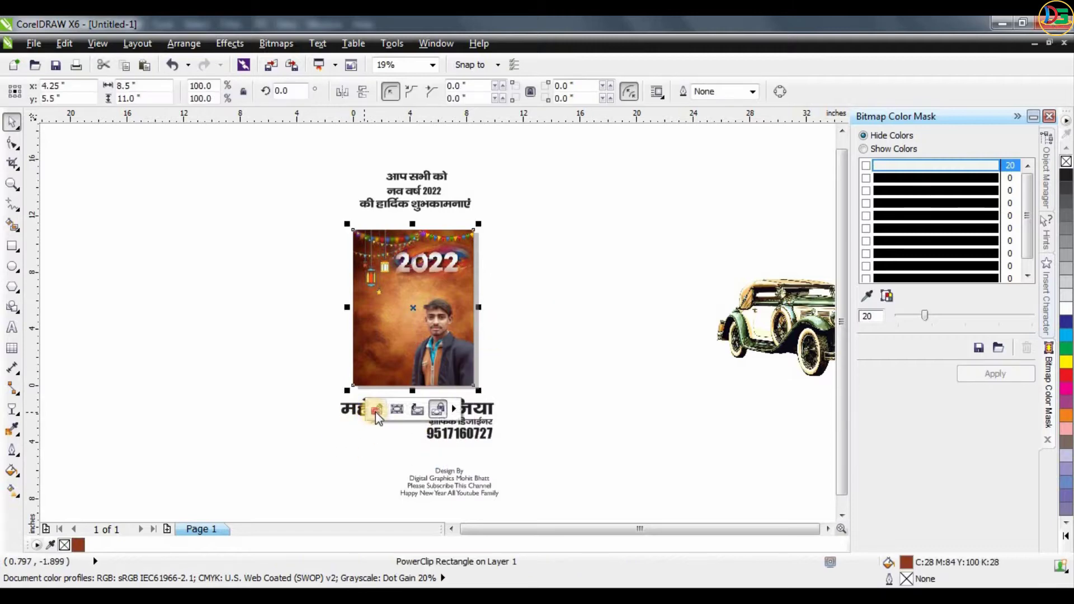
Adjust the man's photo inside the page's PowerClip to about x 6.48 in, y -0.18 in and finish editing.
left_click(375, 411)
scroll(441, 368, "up", 1)
left_click_drag(469, 361, 460, 359)
left_click(381, 433)
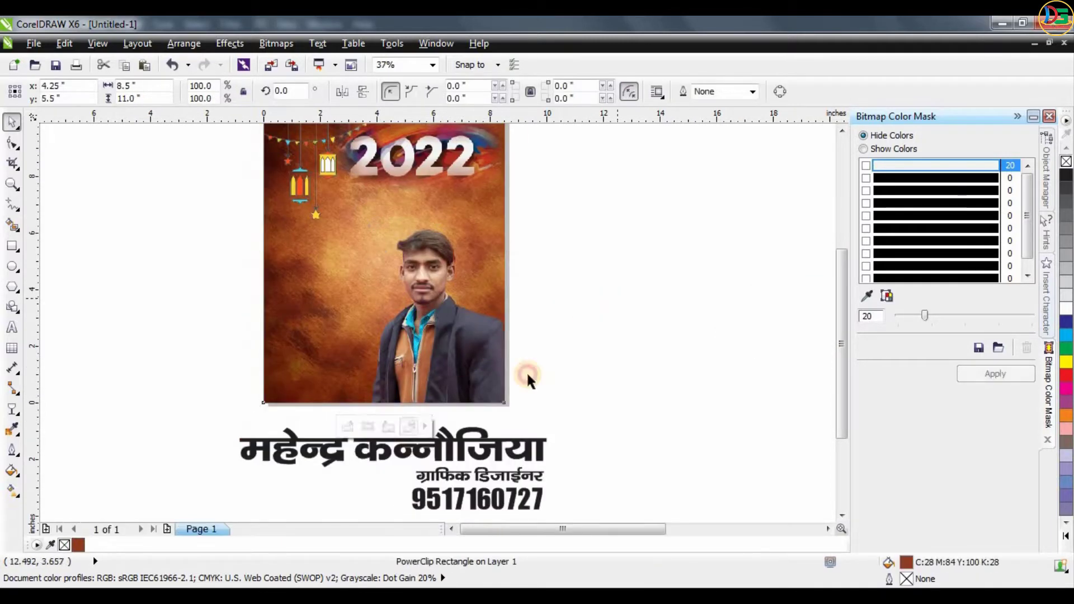
left_click(527, 374)
scroll(526, 374, "down", 1)
left_click(482, 374)
left_click(412, 424)
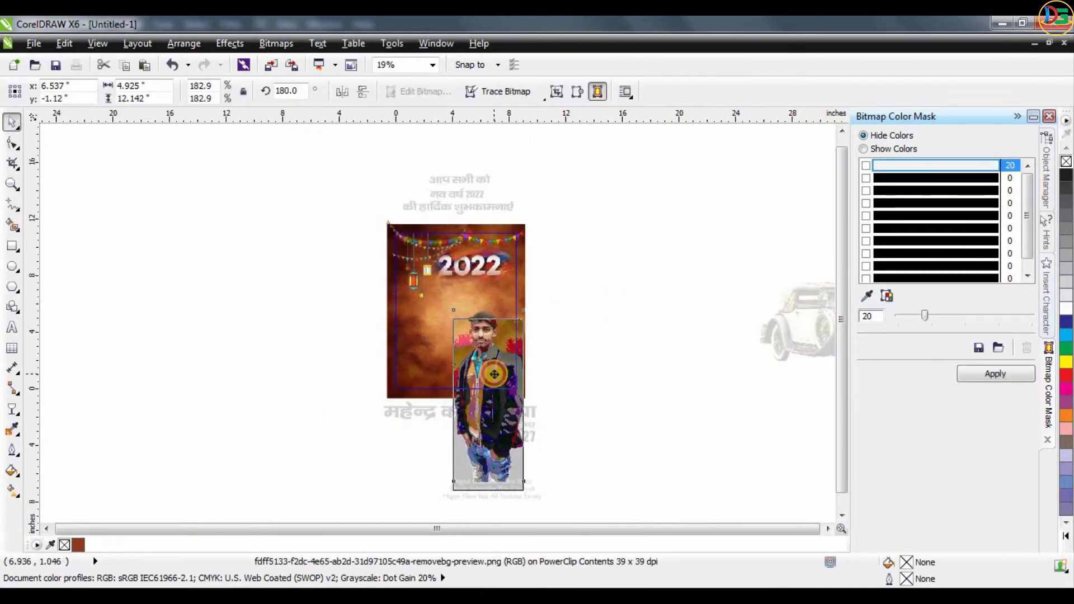
left_click_drag(497, 359, 494, 354)
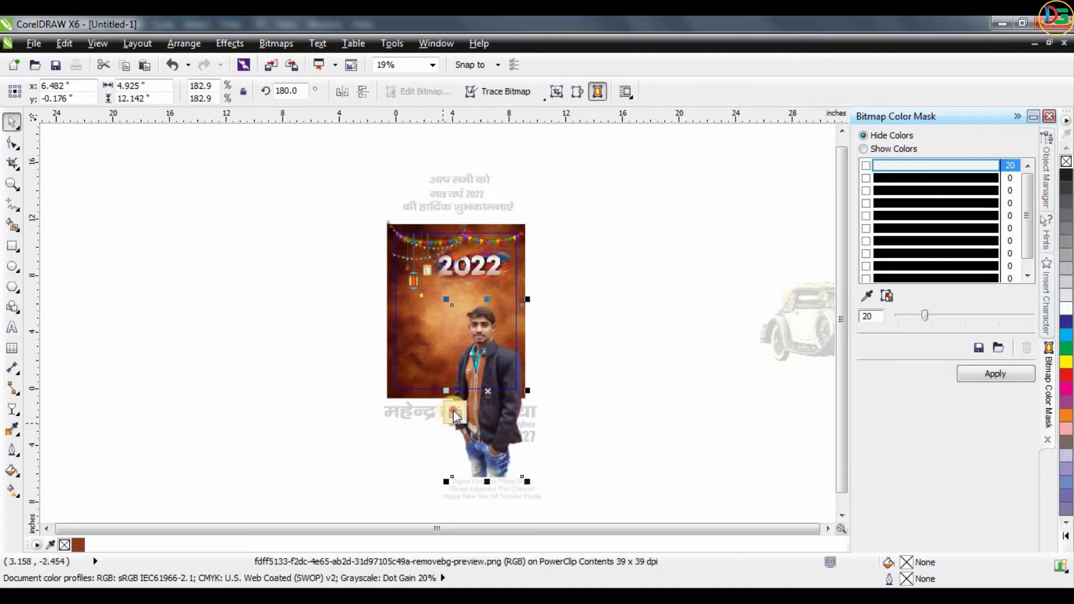
left_click(451, 411)
scroll(494, 341, "down", 1)
scroll(493, 342, "up", 1)
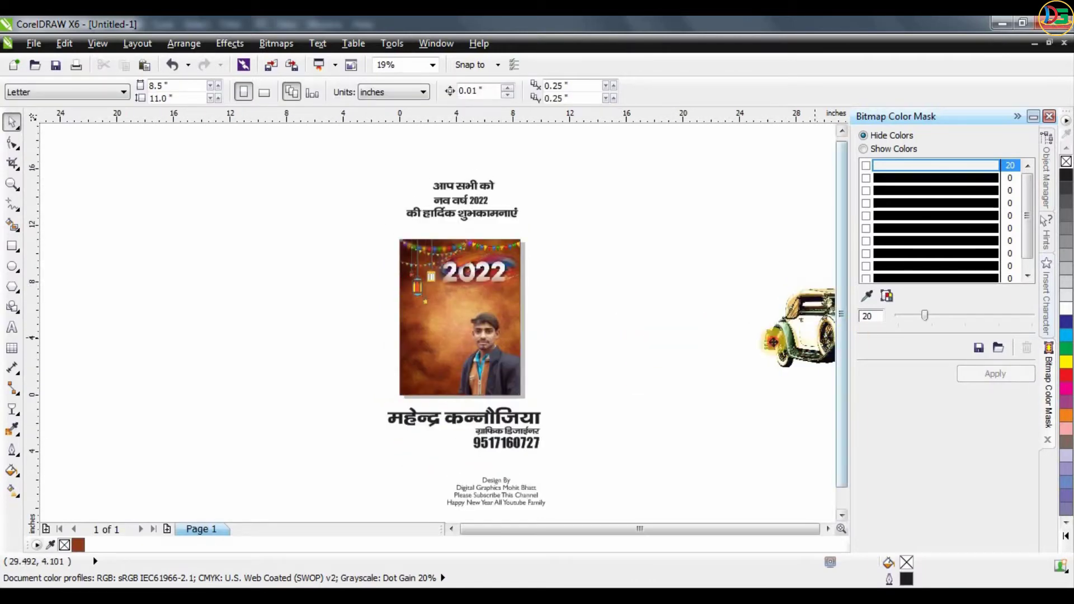
Move the vintage car picture onto the poster's lower part and shrink it to about 7.07 in wide.
left_click_drag(796, 342, 453, 351)
scroll(462, 357, "up", 1)
left_click_drag(751, 224, 573, 321)
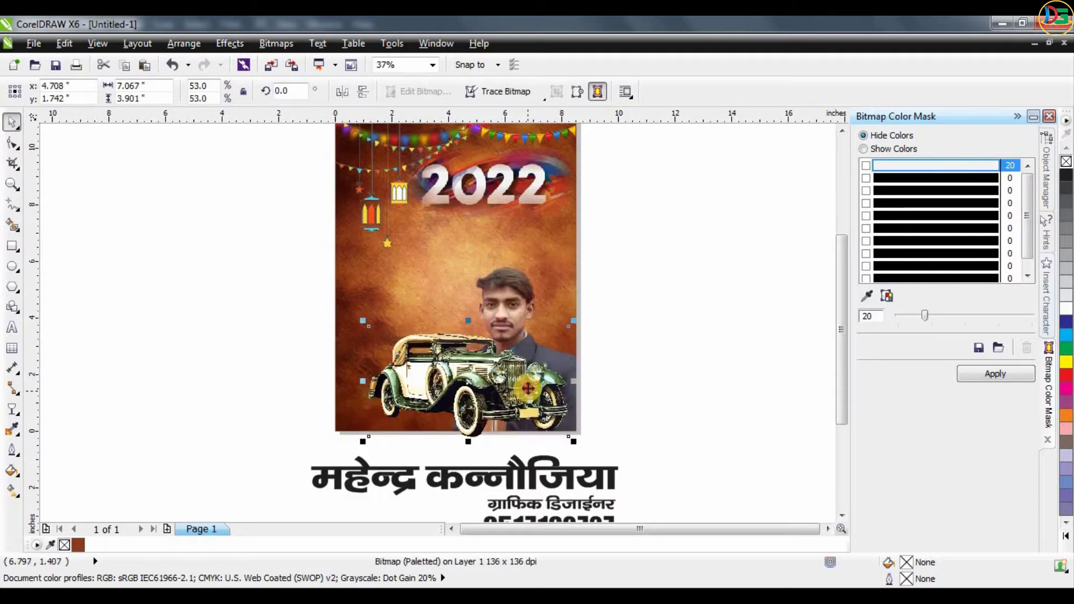
Mirror the car picture horizontally and enlarge it to about 7.9 in wide across the page's lower part.
left_click(342, 91)
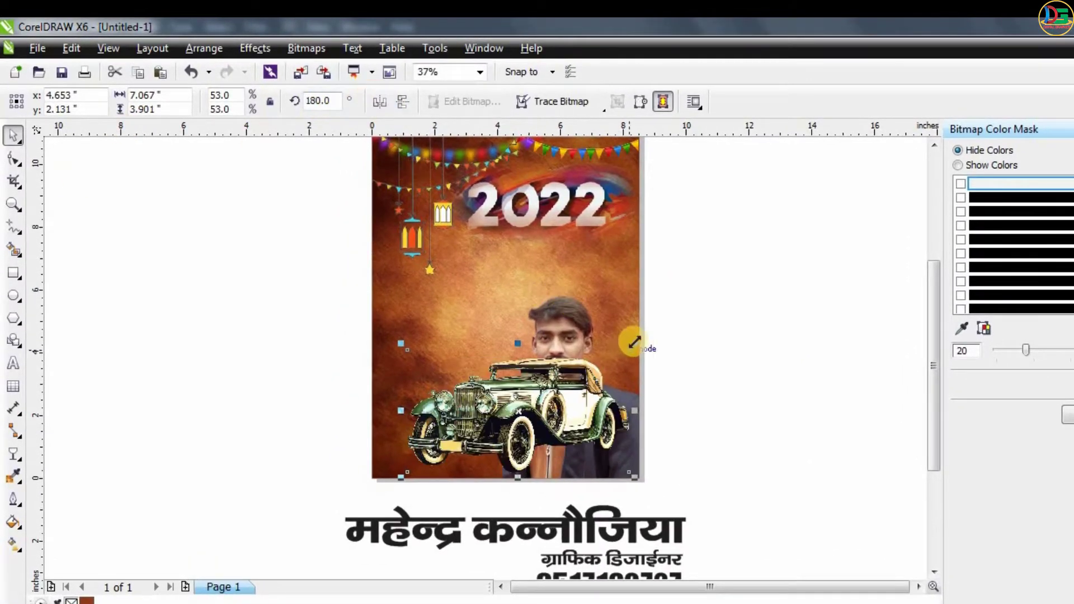
left_click_drag(634, 342, 660, 330)
left_click_drag(575, 373, 564, 372)
scroll(564, 372, "down", 1)
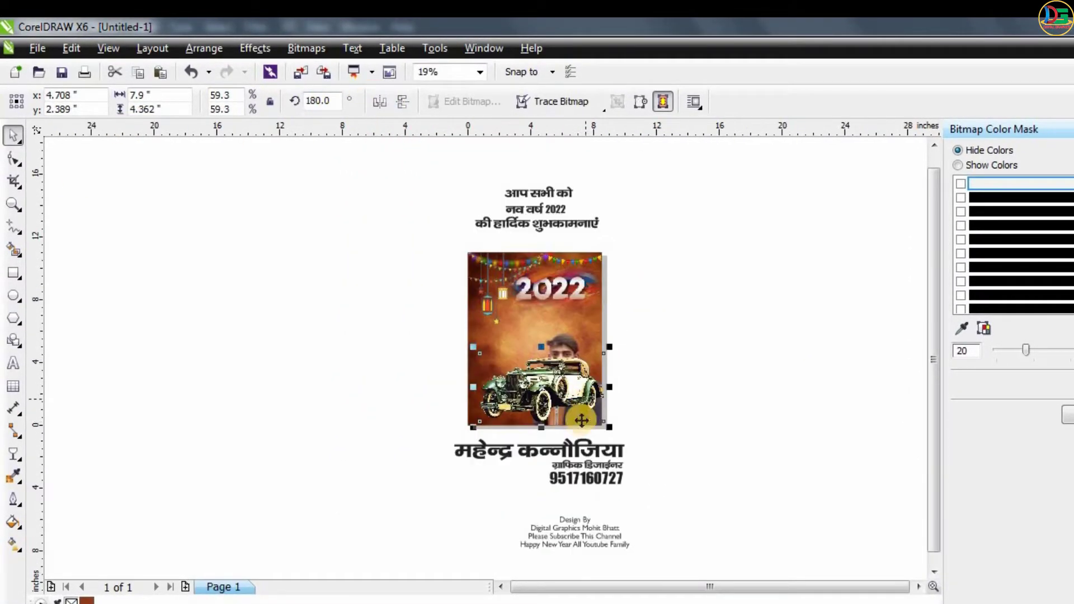
PowerClip the vintage car picture inside the brown background page.
left_click(582, 421)
left_click(634, 281)
left_click(478, 424)
left_click(494, 452)
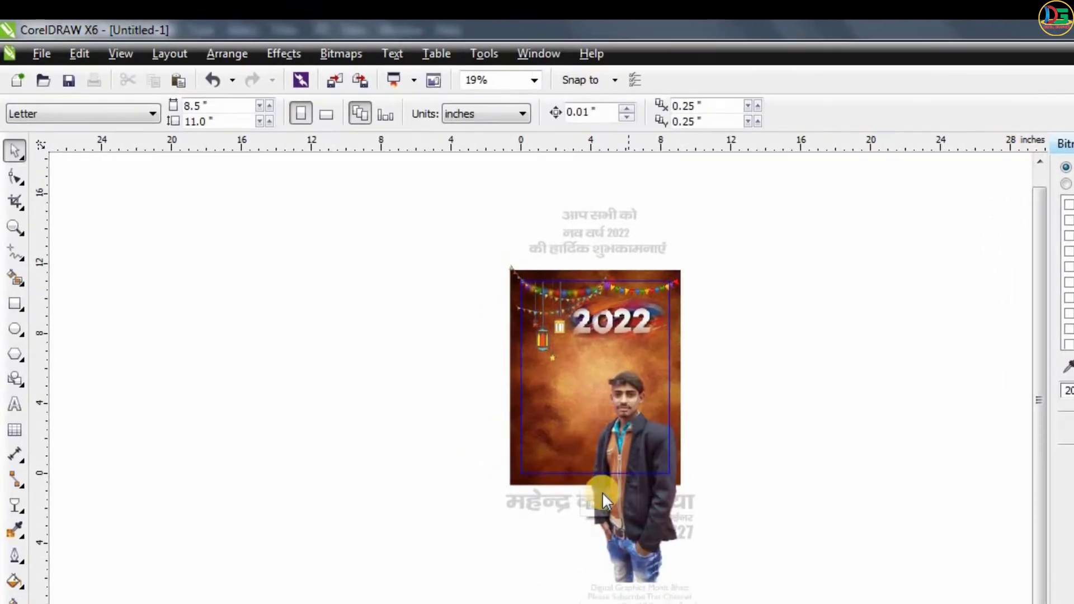
left_click(601, 500)
left_click(629, 435)
left_click(750, 33)
left_click(669, 350)
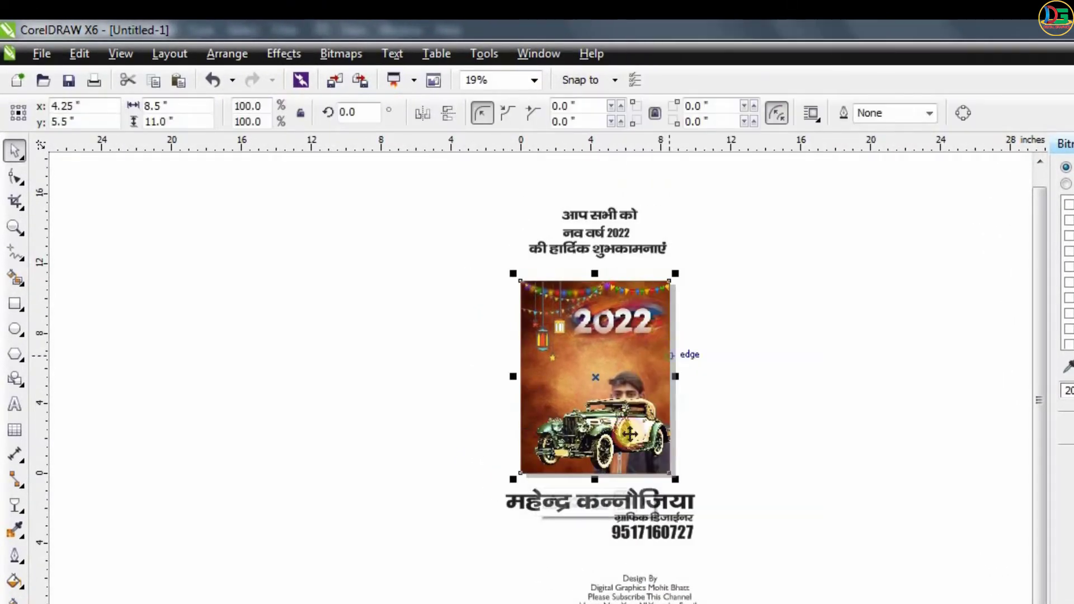
Open the page's PowerClip contents and order the car picture behind the man's photo.
left_click(550, 501)
left_click(601, 433)
key("Delete")
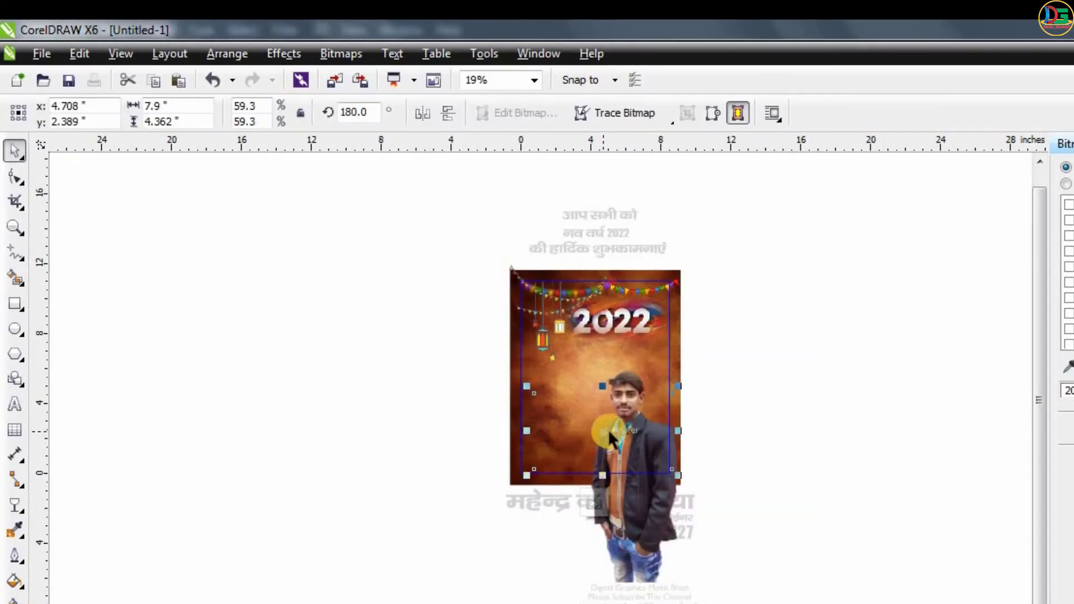
scroll(656, 432, "up", 1)
scroll(546, 415, "up", 1)
left_click_drag(509, 403, 502, 403)
key("ctrl+z")
Shift the car picture left of the man to about x 3.89 in, y 2.29 in.
left_click(975, 337)
left_click_drag(388, 455, 292, 504)
left_click_drag(420, 453, 437, 438)
scroll(455, 410, "down", 1)
left_click_drag(434, 438, 438, 554)
Apply a gradient transparency to the car picture with the Transparency tool, blending it into the brown background.
left_click(14, 506)
left_click_drag(434, 354, 428, 309)
left_click_drag(428, 309, 431, 285)
scroll(439, 436, "up", 1)
scroll(479, 380, "down", 1)
left_click_drag(482, 313, 483, 351)
left_click(15, 151)
Try to apply Contrast Enhancement to the semi-transparent car picture.
left_click(340, 54)
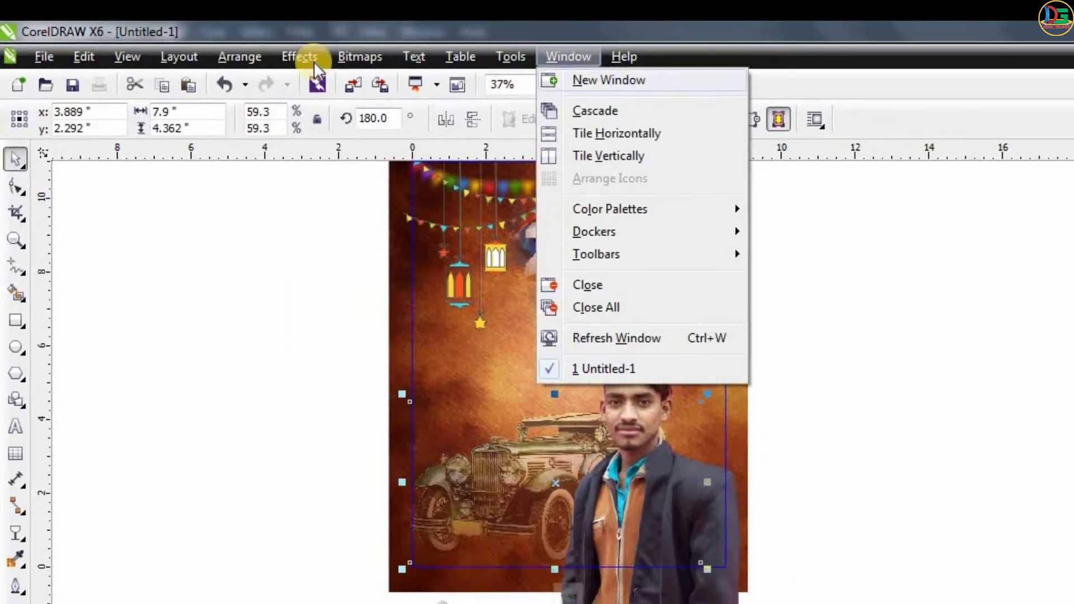
mouse_move(402, 77)
mouse_move(322, 81)
left_click(561, 79)
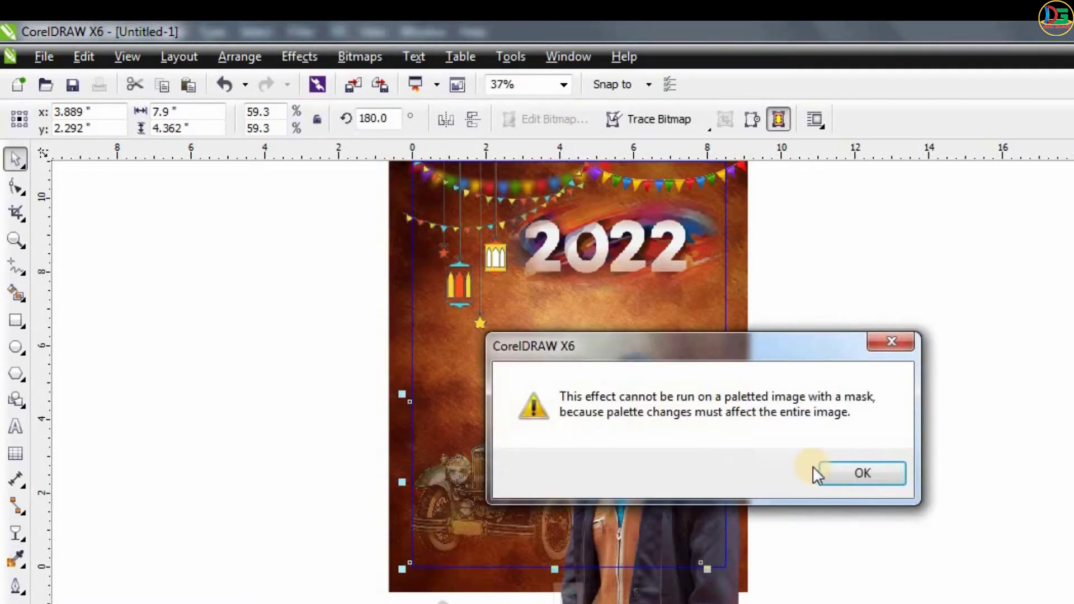
key("Return")
left_click(299, 54)
mouse_move(324, 80)
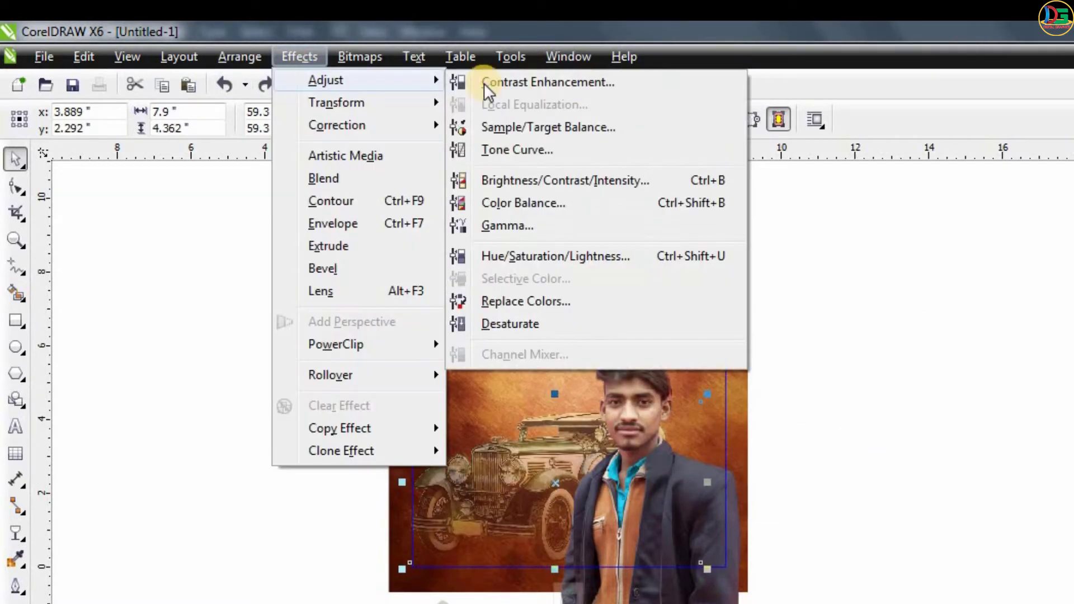
left_click(527, 82)
left_click(880, 477)
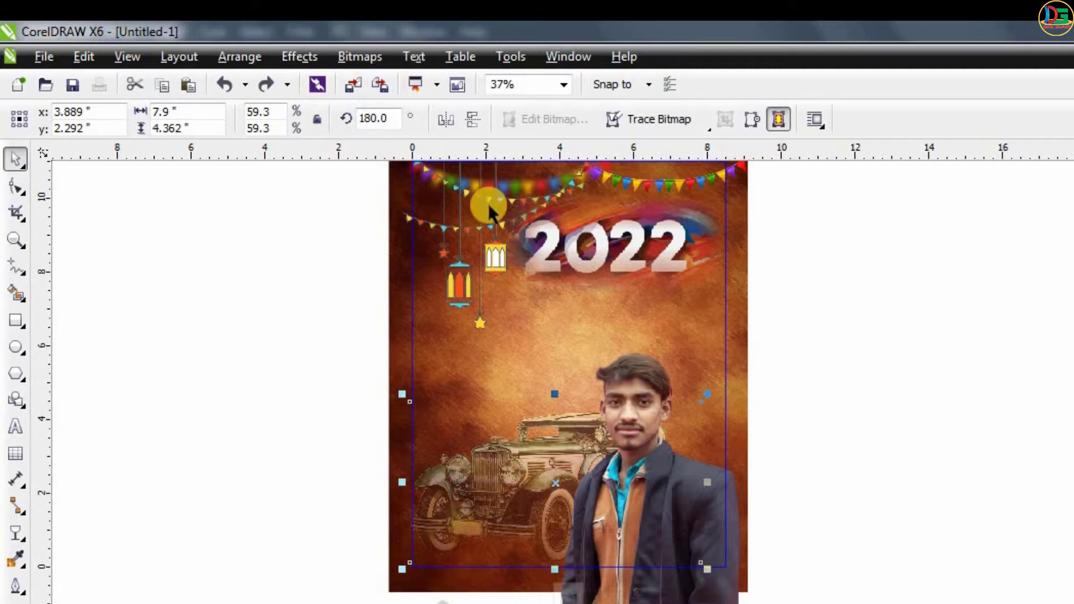
Convert the semi-transparent car picture to a new bitmap.
left_click(350, 54)
left_click(369, 74)
left_click(650, 517)
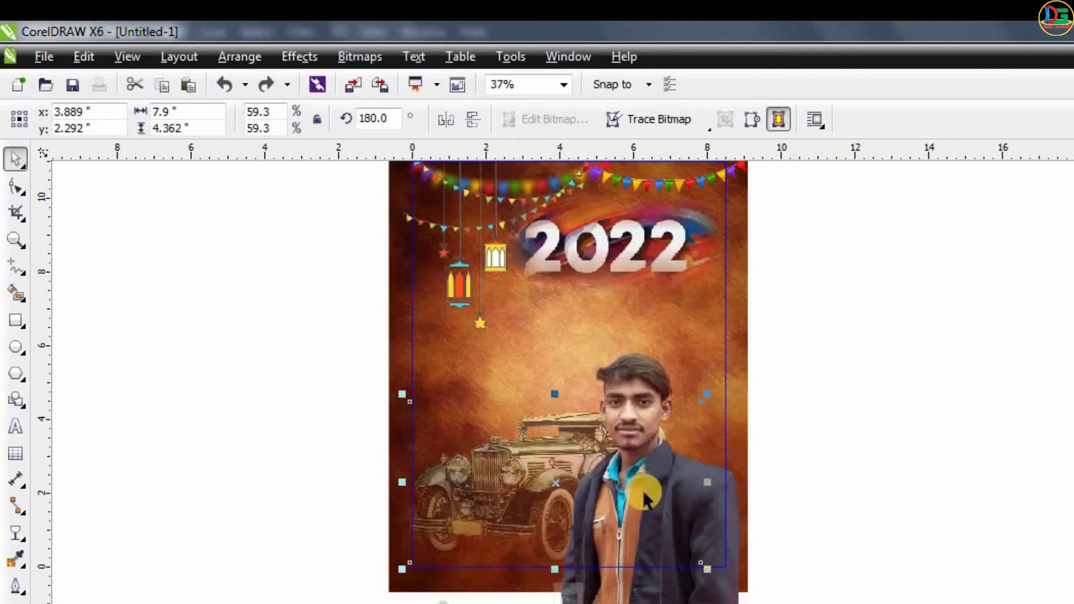
Darken the car bitmap using Contrast Enhancement with a gamma adjustment of 5.22 on the CMYK channels.
left_click(299, 57)
mouse_move(314, 80)
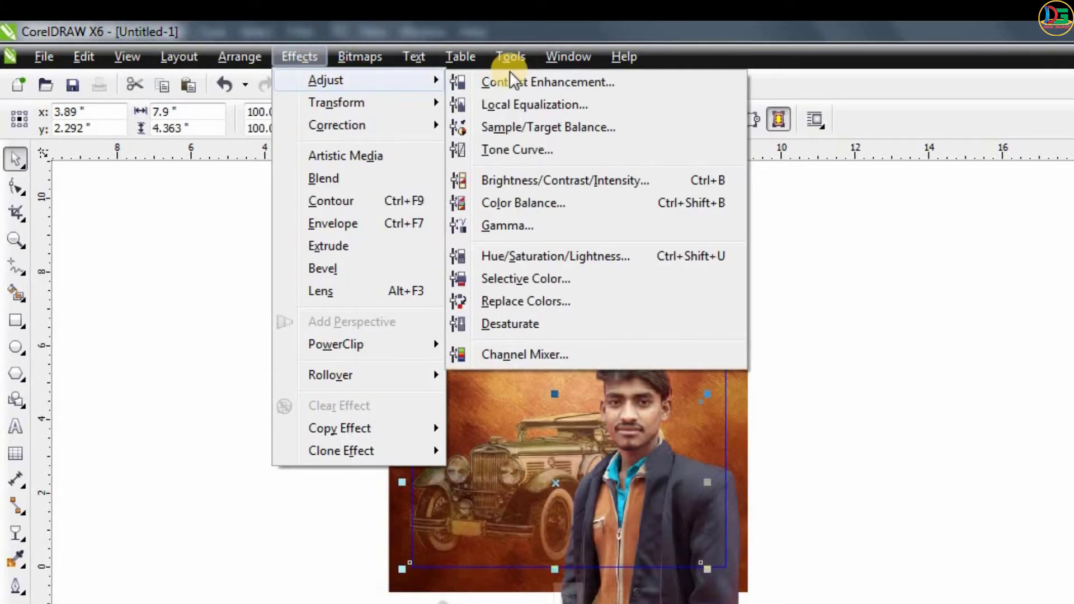
left_click(527, 81)
left_click_drag(933, 184, 1033, 139)
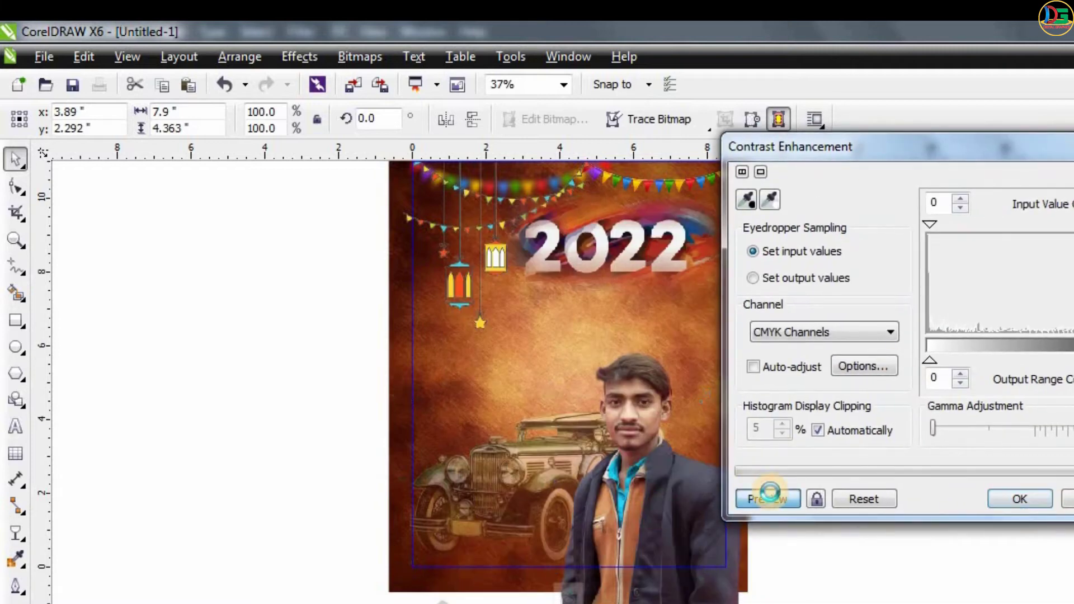
left_click(768, 498)
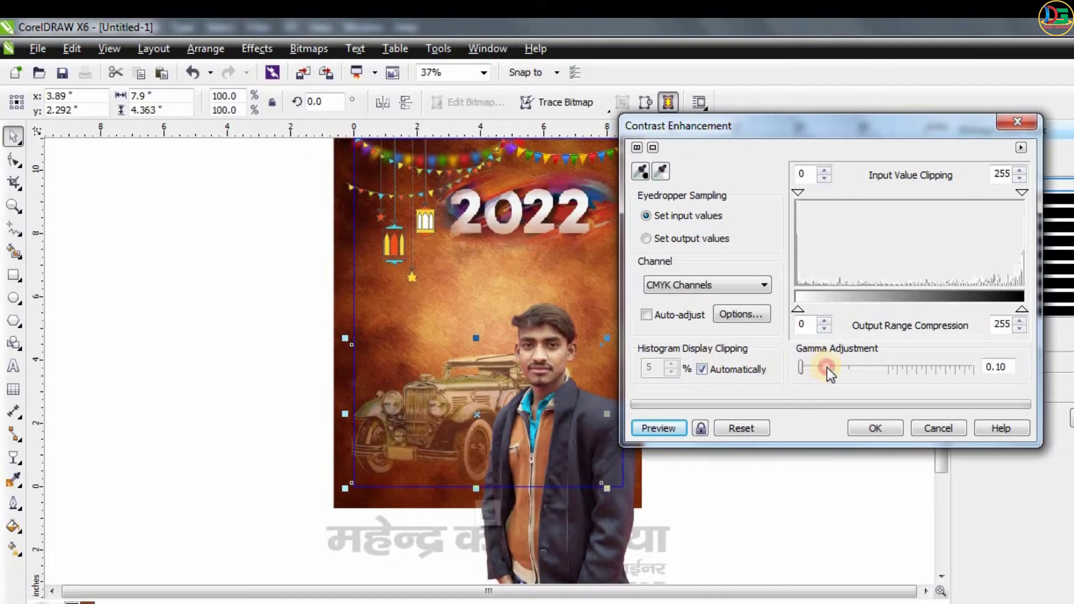
left_click(827, 368)
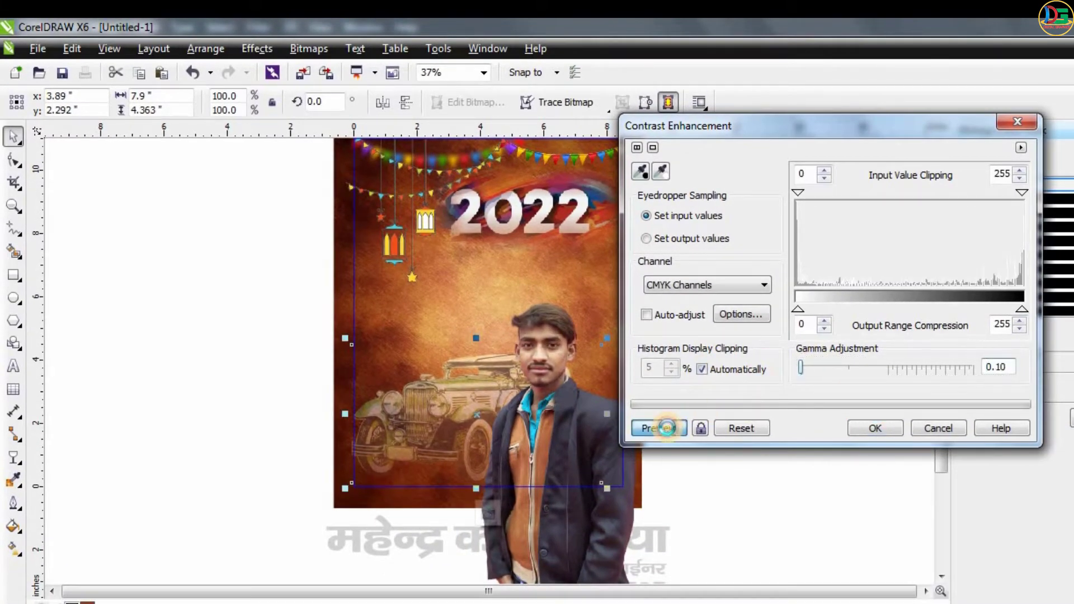
left_click(667, 428)
left_click(942, 367)
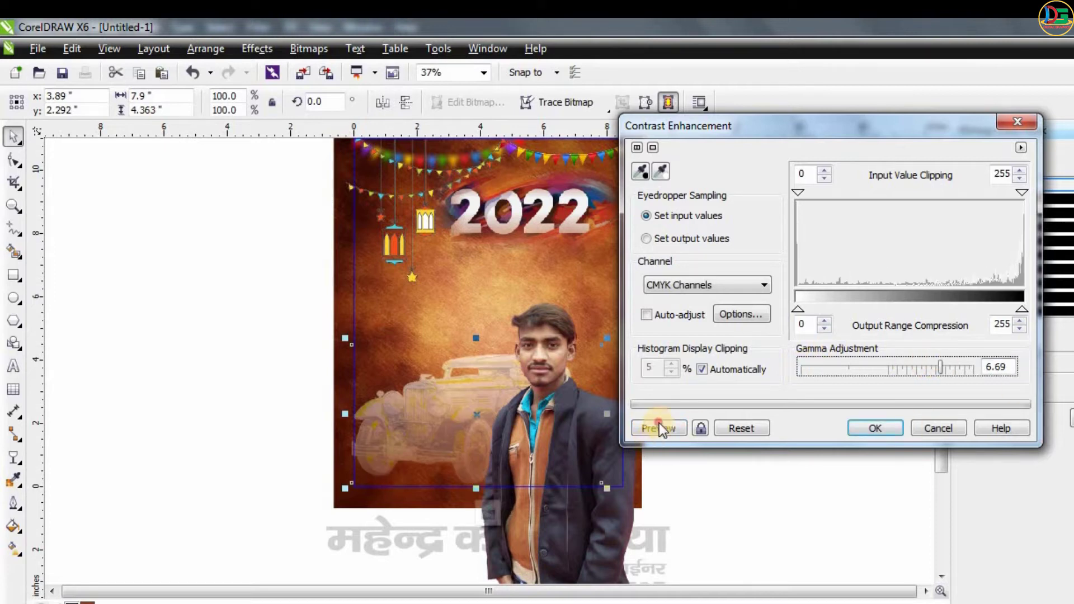
left_click(659, 428)
left_click(924, 368)
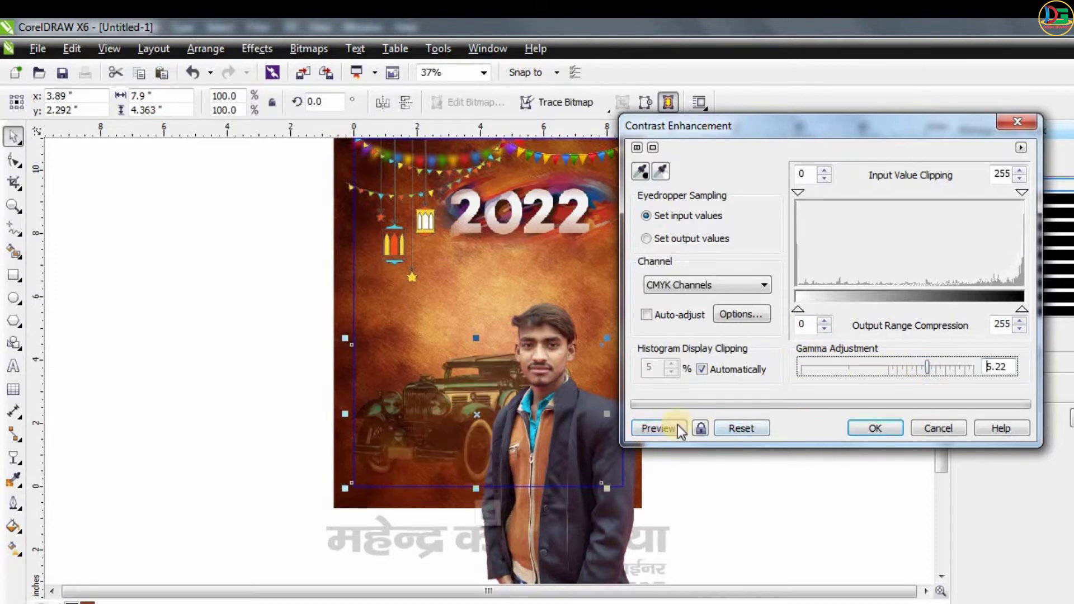
left_click(670, 428)
left_click(861, 428)
Finish editing the background page's PowerClip contents and deselect the page.
left_click(631, 324)
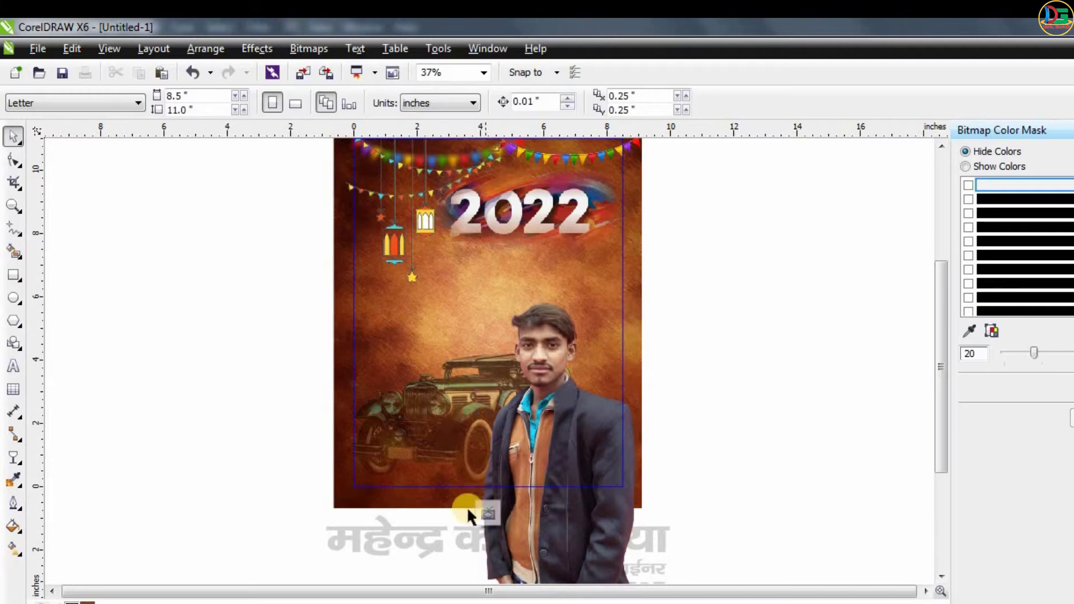
left_click(486, 512)
left_click(824, 334)
scroll(549, 385, "down", 1)
scroll(521, 454, "up", 1)
Reopen the page's PowerClip contents and move the car picture right so it extends behind the man.
left_click(457, 344)
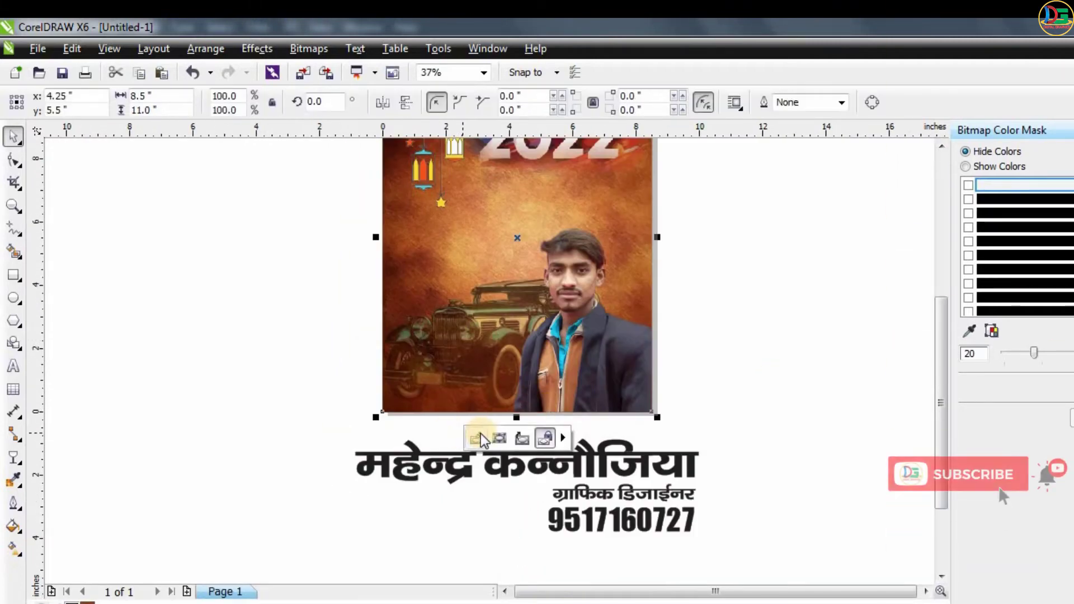
left_click(479, 438)
left_click(511, 336)
left_click_drag(598, 358, 609, 348)
key("ctrl+z")
key("ctrl+z")
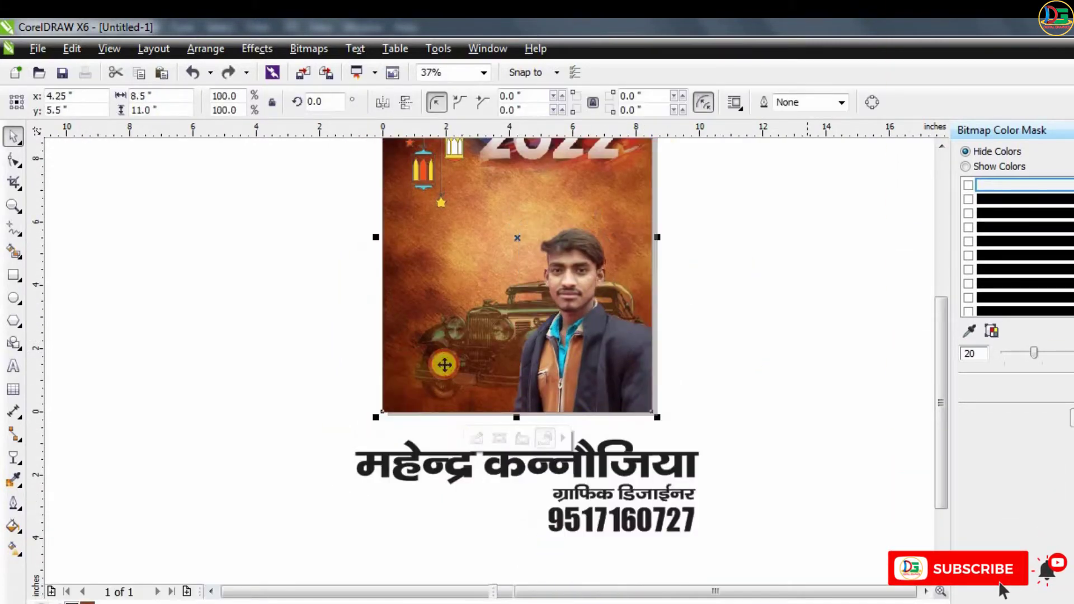
Nudge the car picture slightly right and down inside the PowerClip and finish editing its contents.
left_click(475, 439)
left_click_drag(466, 344, 472, 353)
left_click(517, 438)
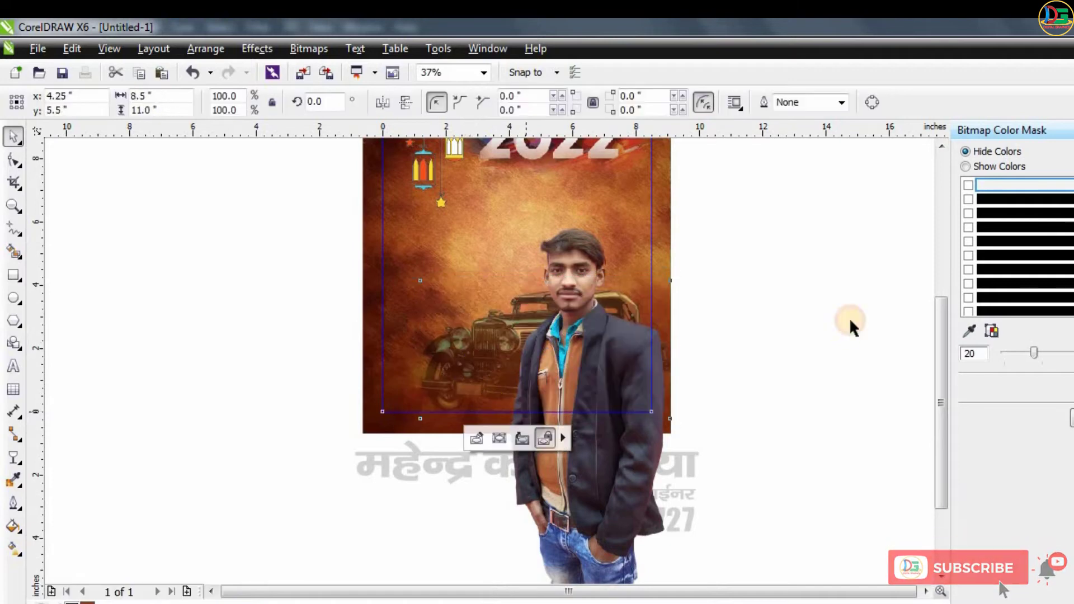
left_click(849, 319)
scroll(763, 353, "down", 1)
scroll(721, 285, "up", 1)
scroll(565, 252, "down", 1)
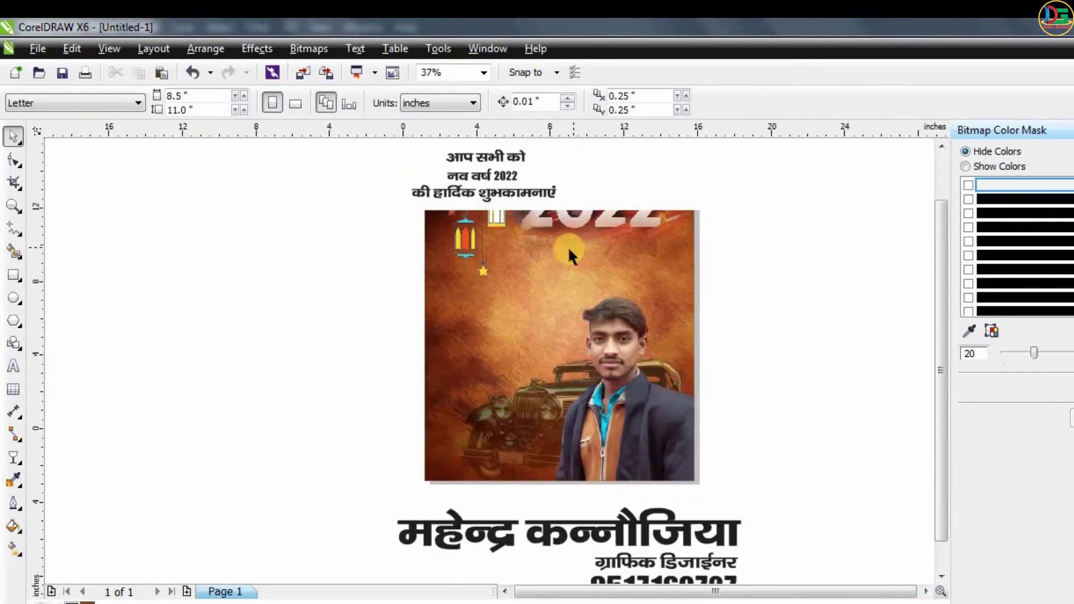
Move the text "आप सभी को" below the 2022 graphic and scale it down to about 41.4 pt.
left_click_drag(489, 156, 485, 300)
scroll(485, 300, "up", 1)
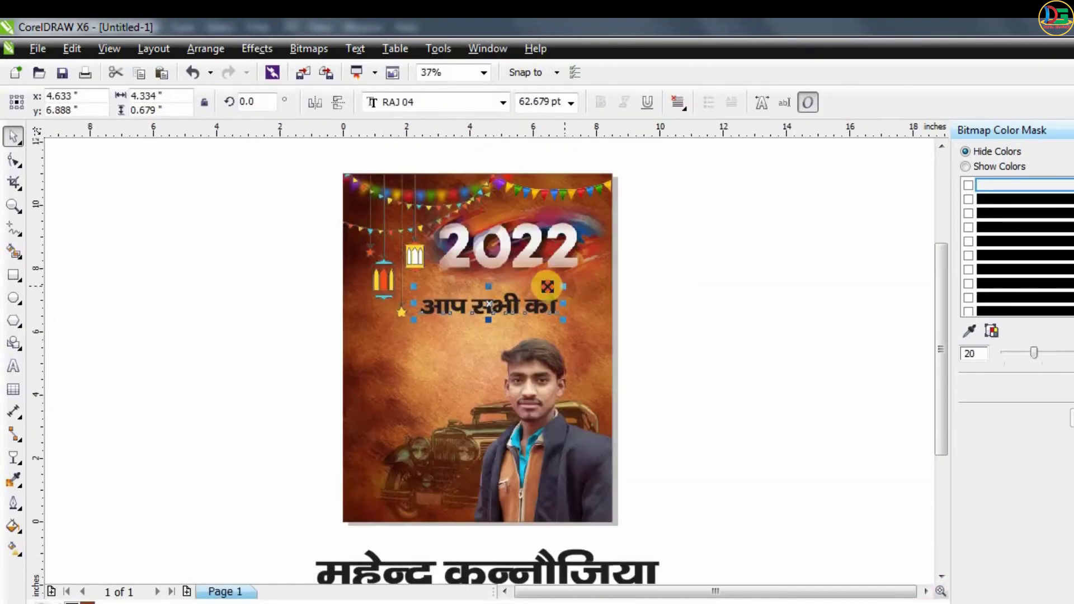
left_click_drag(547, 286, 494, 288)
Set the font of the "आप सभी को" text to RAJ 115.
left_click(502, 102)
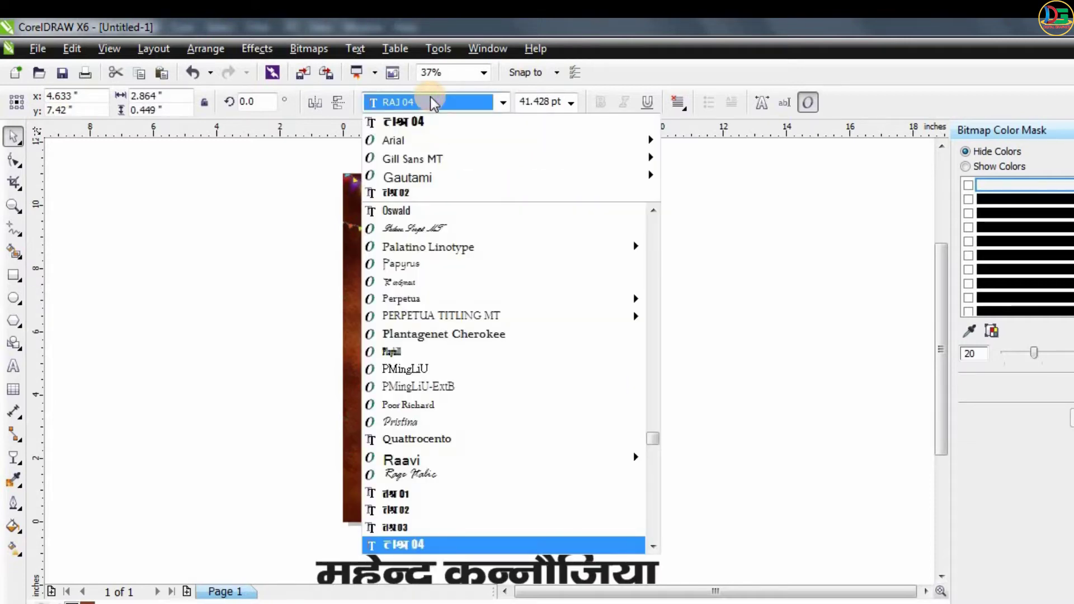
type("RAJ 115")
key("Return")
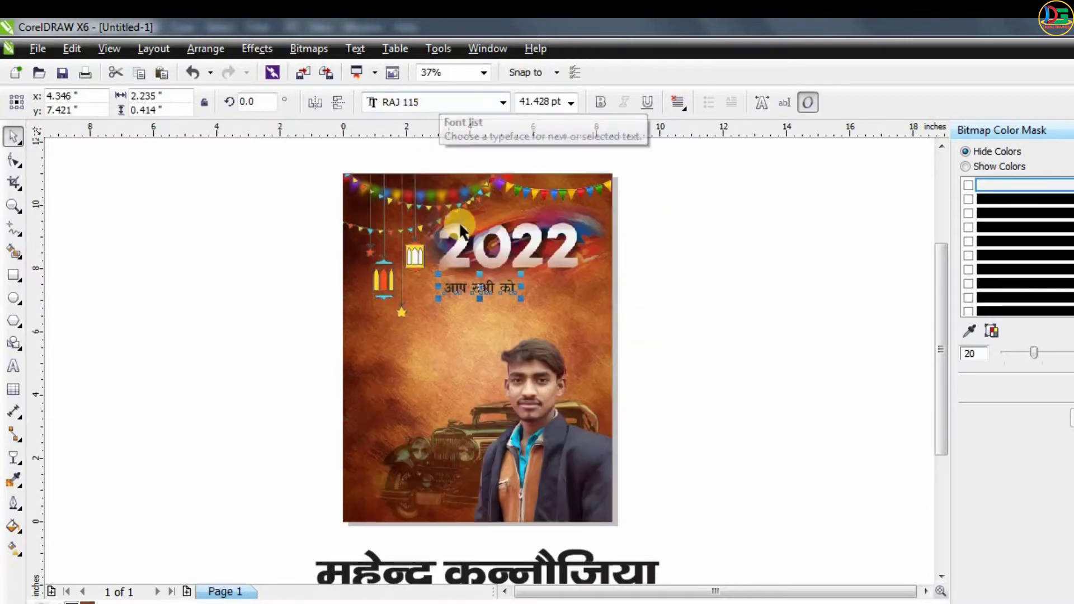
Make the "आप सभी को" text bold and white at about 52.9 pt, positioned at about x 4.41 in, y 7.25 in.
scroll(430, 359, "up", 1)
left_click_drag(606, 234, 627, 239)
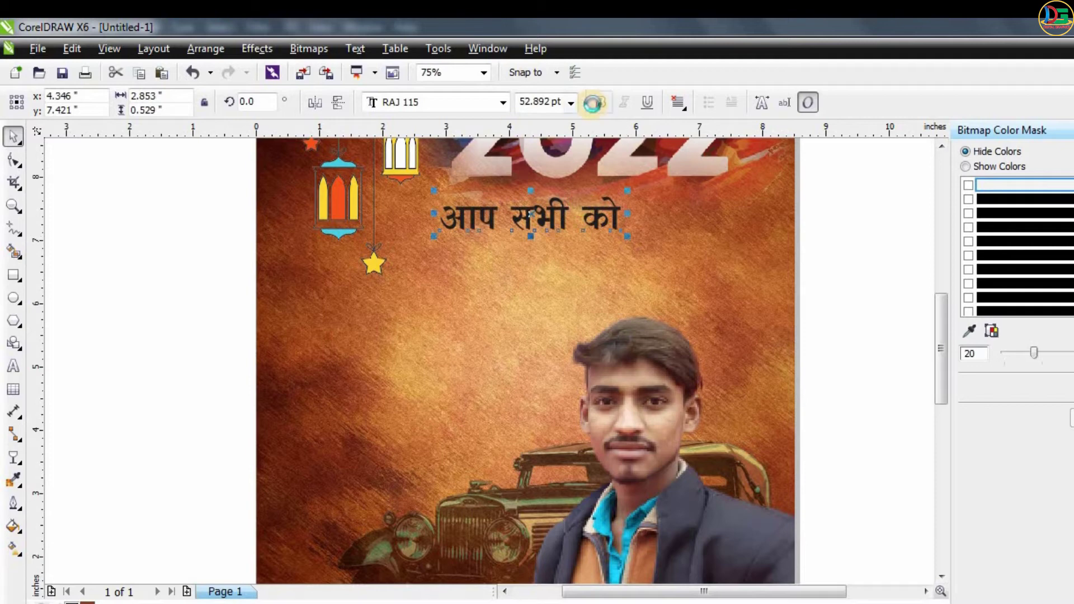
left_click(594, 102)
scroll(699, 348, "down", 1)
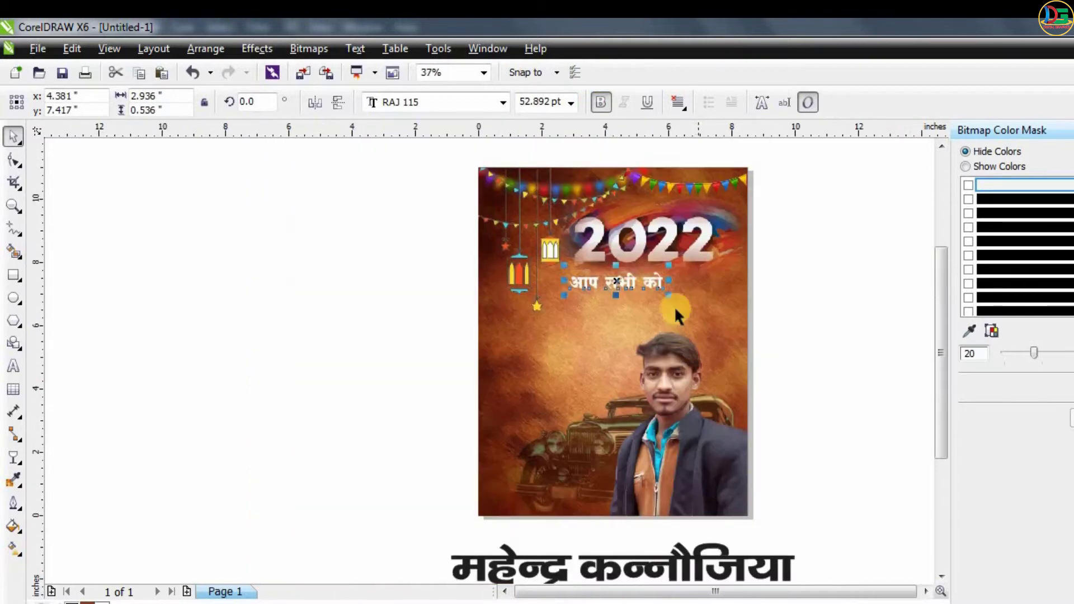
mouse_move(654, 285)
left_mouse_down()
mouse_move(644, 242)
mouse_move(655, 290)
left_mouse_up()
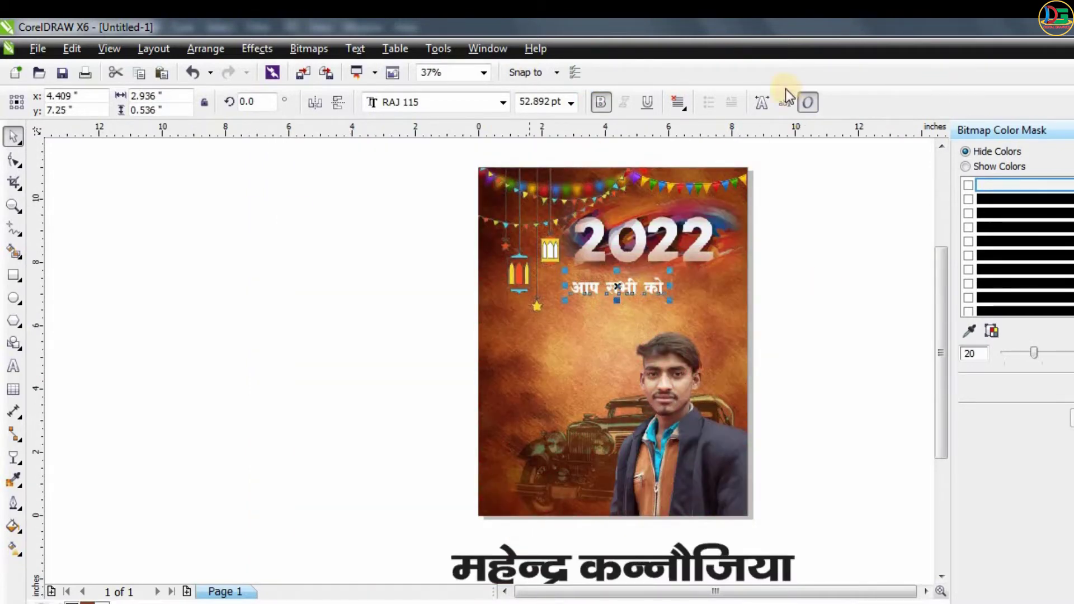
Give the "आप सभी को" text a 4 pt dark brown outline behind the fill, with rounded corners and round line caps.
scroll(762, 103, "up", 1)
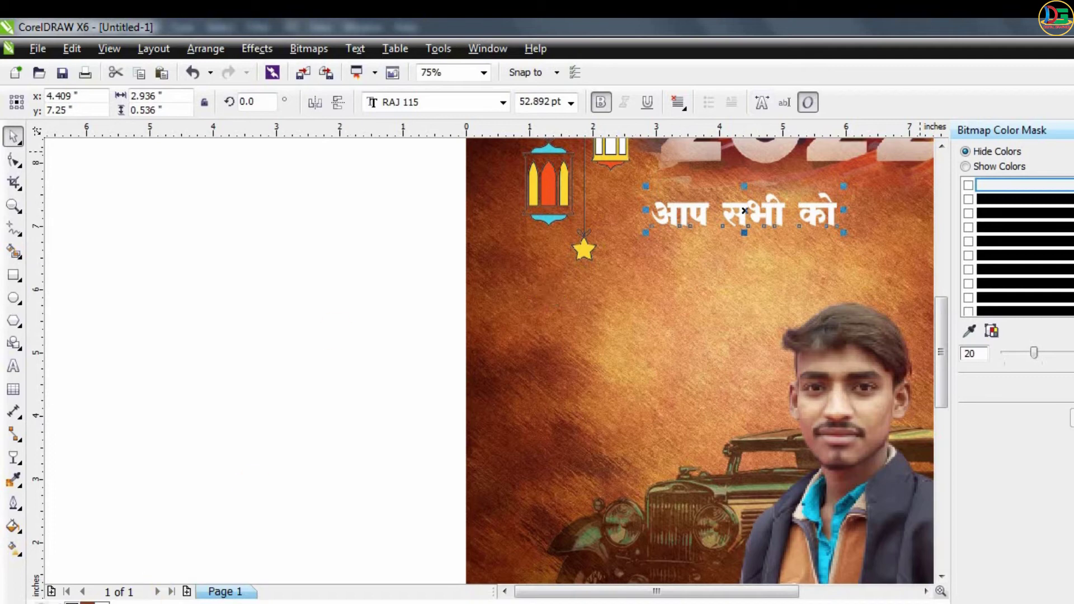
key("F12")
left_click(507, 246)
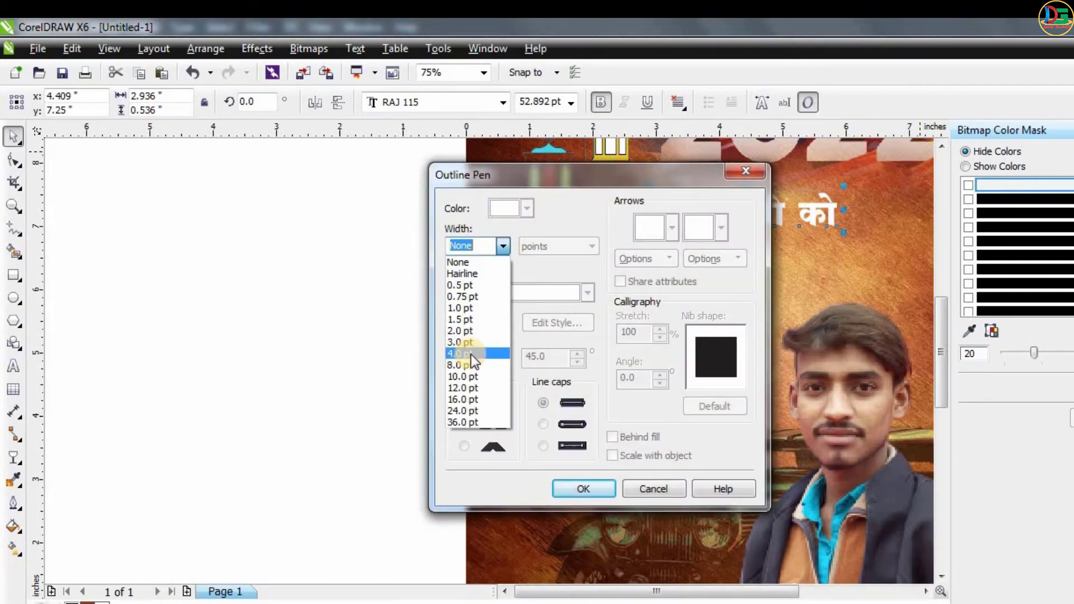
left_click(476, 398)
left_click(465, 424)
left_click(543, 424)
left_click(612, 437)
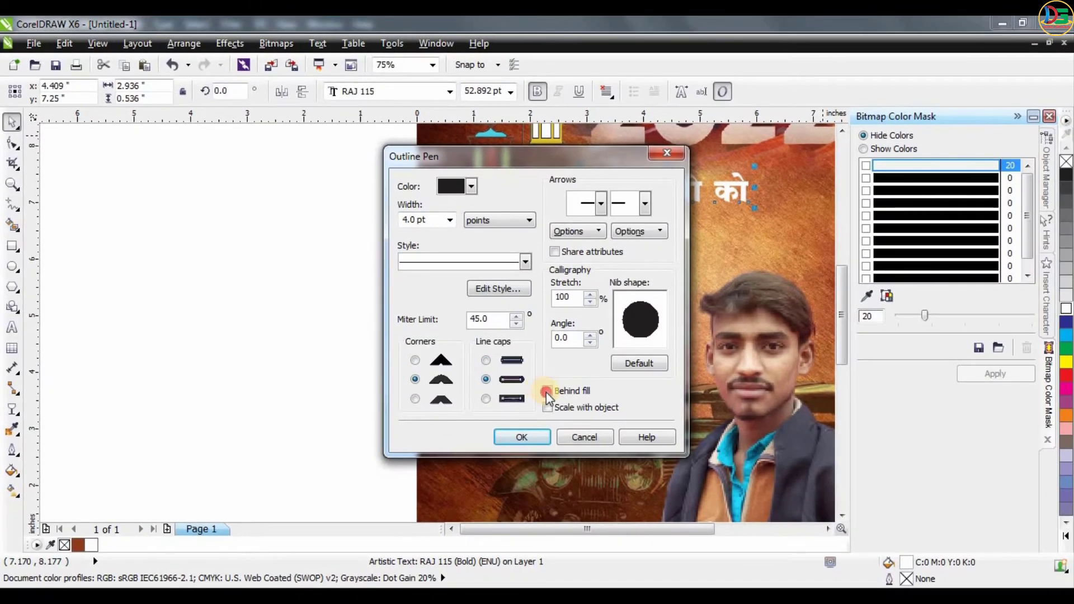
left_click(536, 438)
right_click(77, 547)
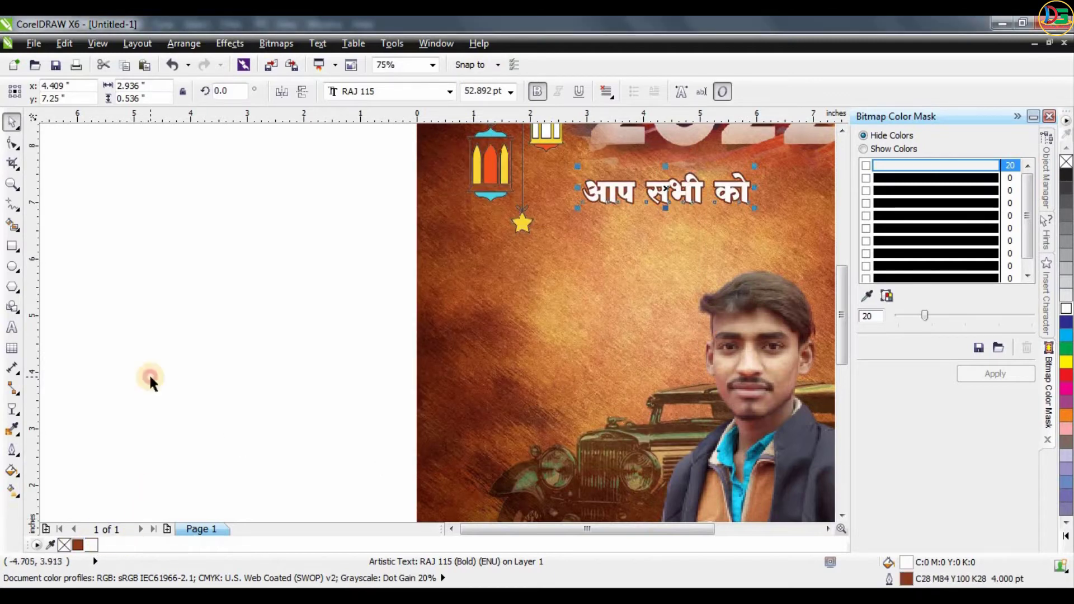
left_click(149, 376)
Place the "नव वर्ष 2022" text below "आप सभी को" at about x 4.52 in, y 6.65 in.
scroll(151, 372, "down", 1)
scroll(467, 223, "down", 1)
left_click_drag(437, 156, 440, 257)
scroll(440, 257, "up", 2)
left_click(713, 196)
left_click_drag(460, 206, 472, 208)
left_click_drag(532, 188, 520, 194)
left_click(503, 259)
Set the font of the "नव वर्ष 2022" text to RAJ 15.
left_click(393, 94)
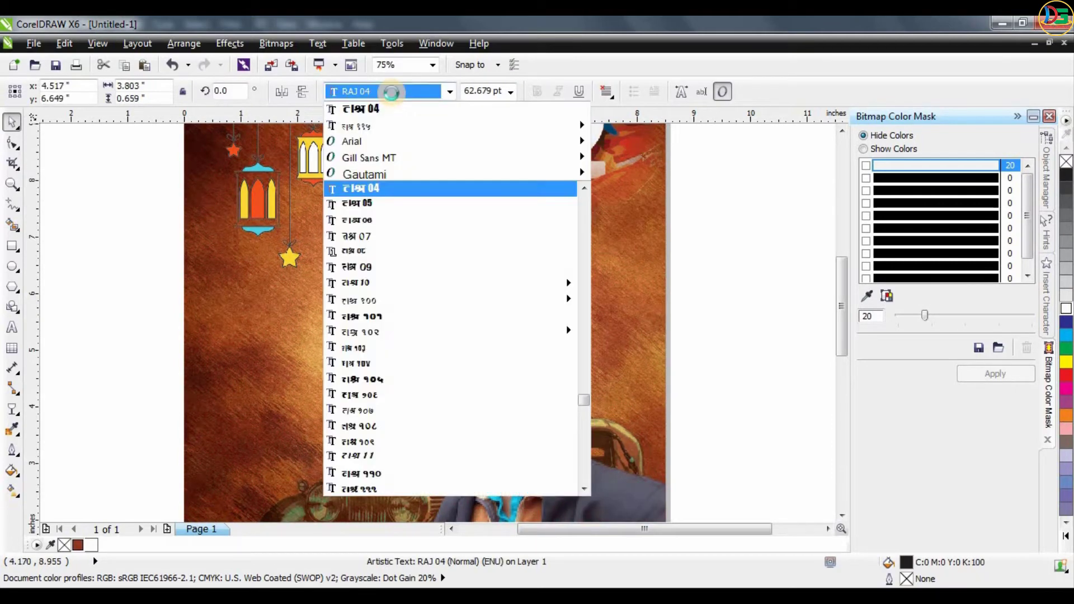
type("RAJ")
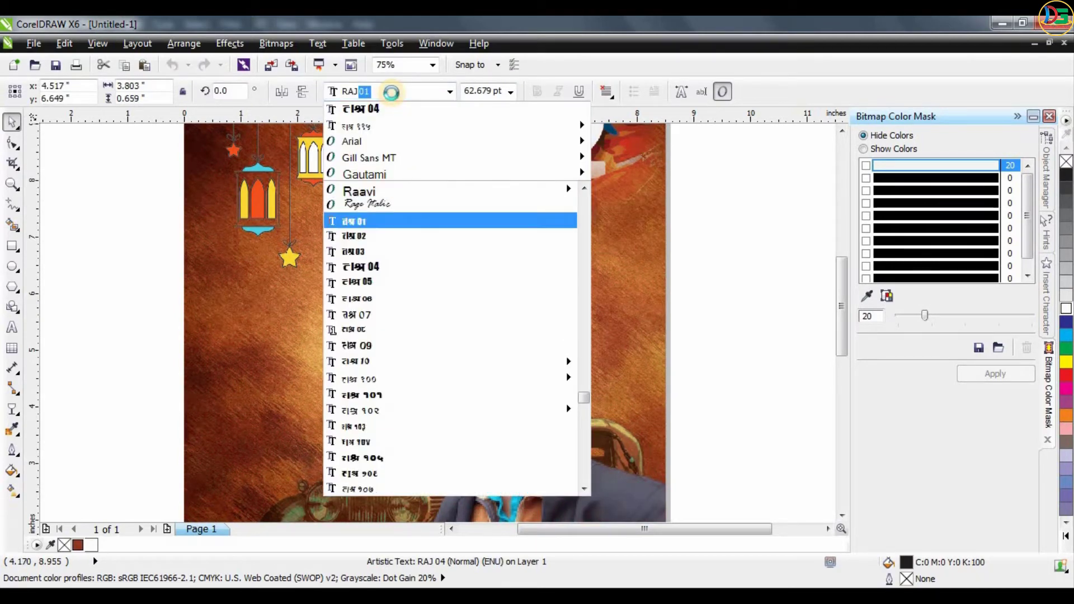
type(" 15")
key("Return")
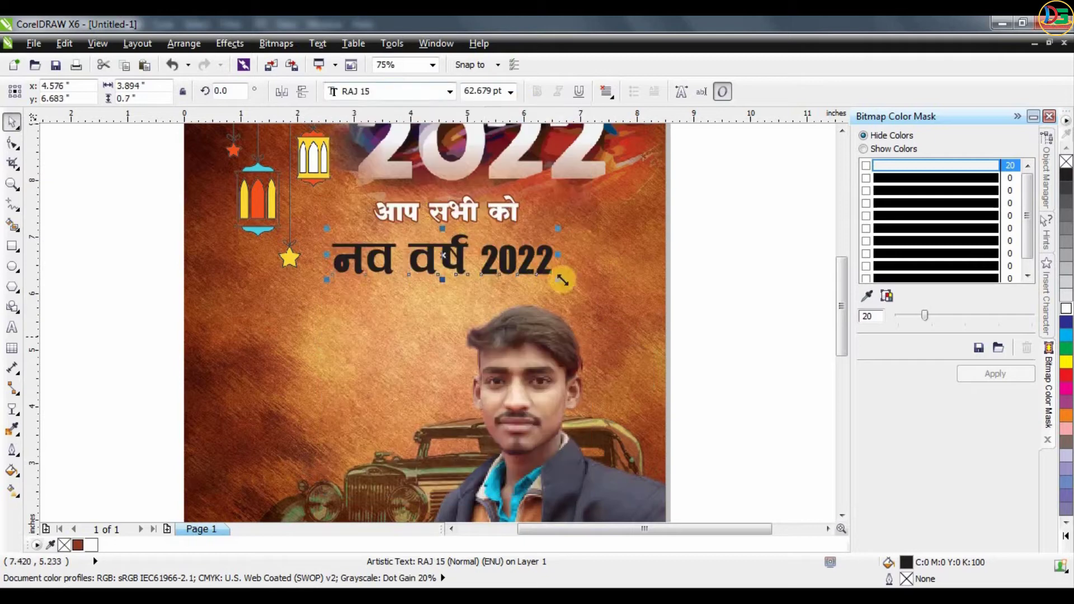
Enlarge the "नव वर्ष 2022" text to about 83.1 pt and adjust its width to about 5.74 in.
left_click_drag(559, 280, 637, 287)
left_click_drag(594, 255, 654, 254)
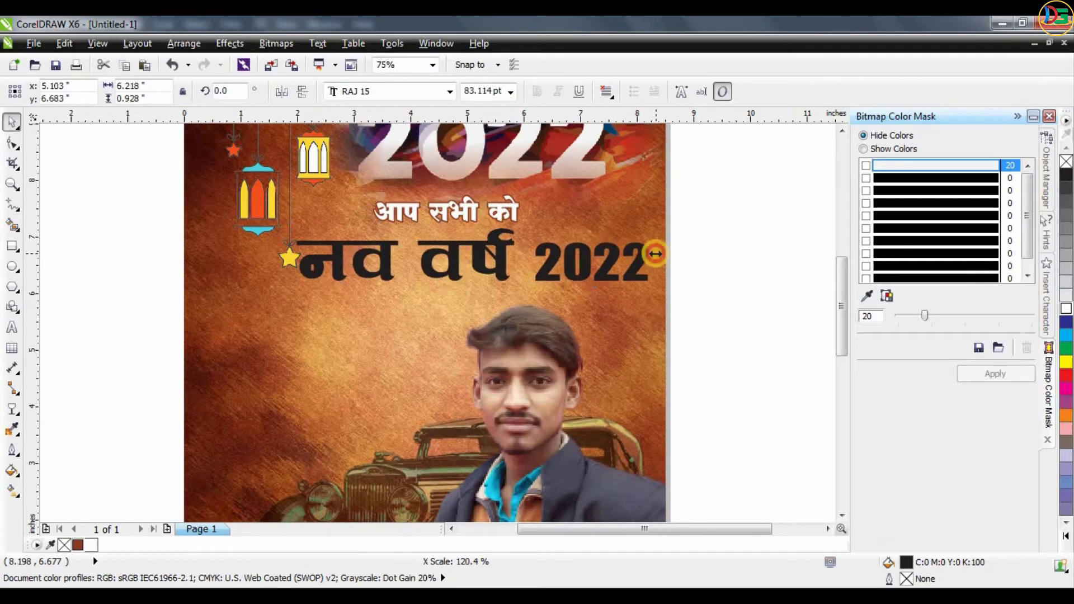
left_click_drag(291, 253, 310, 254)
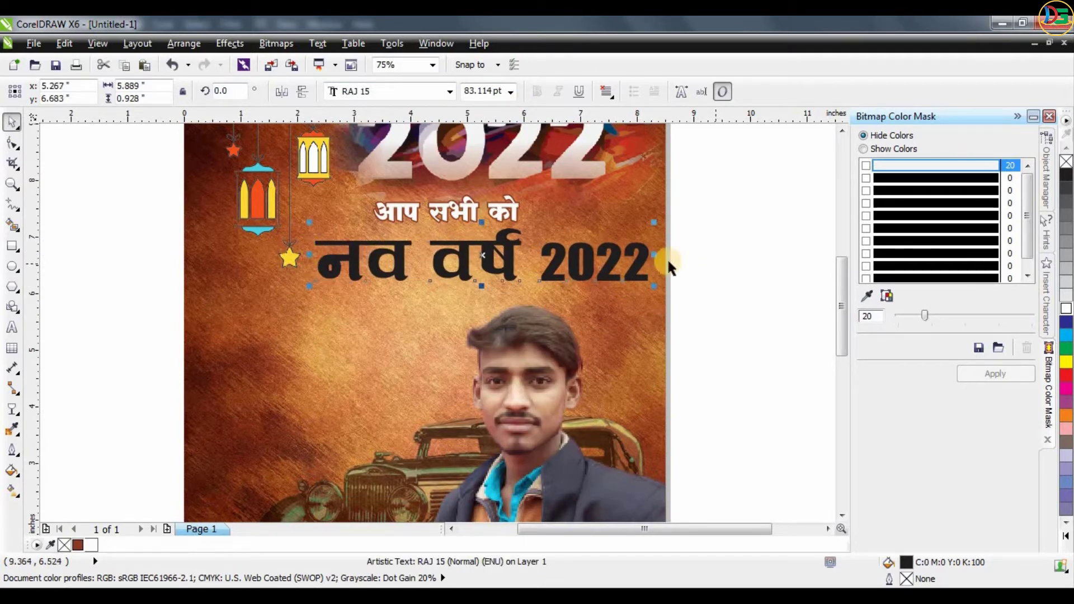
left_click(772, 221)
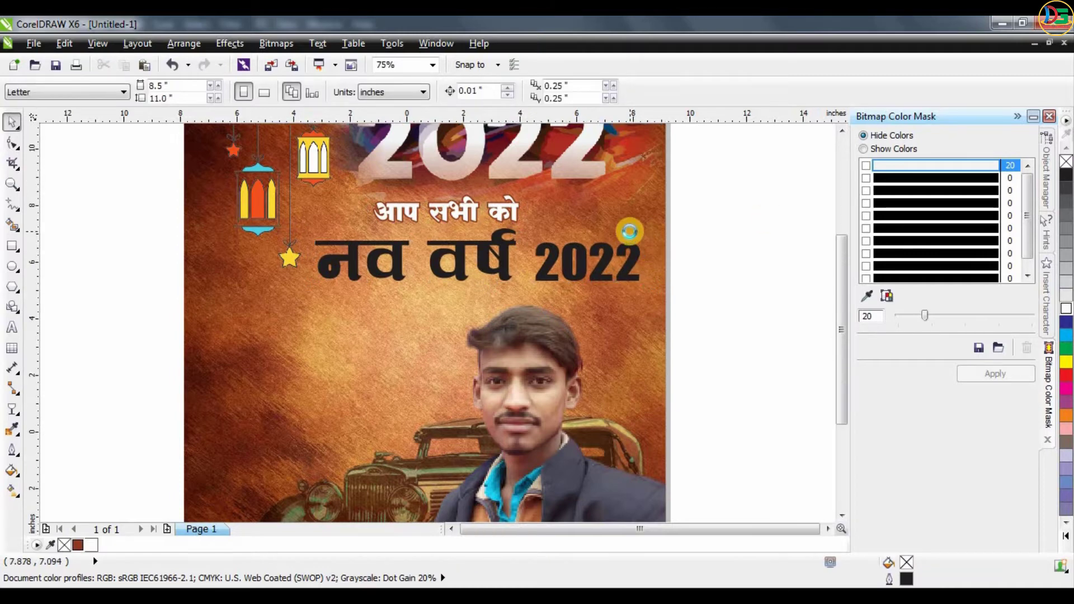
scroll(615, 237, "down", 2)
left_click(598, 240)
left_click_drag(553, 261, 553, 261)
Fill the "नव वर्ष 2022" text orange and place a white duplicate slightly up and left of it, at about x 5.12 in, y 6.72 in.
left_click(1066, 306)
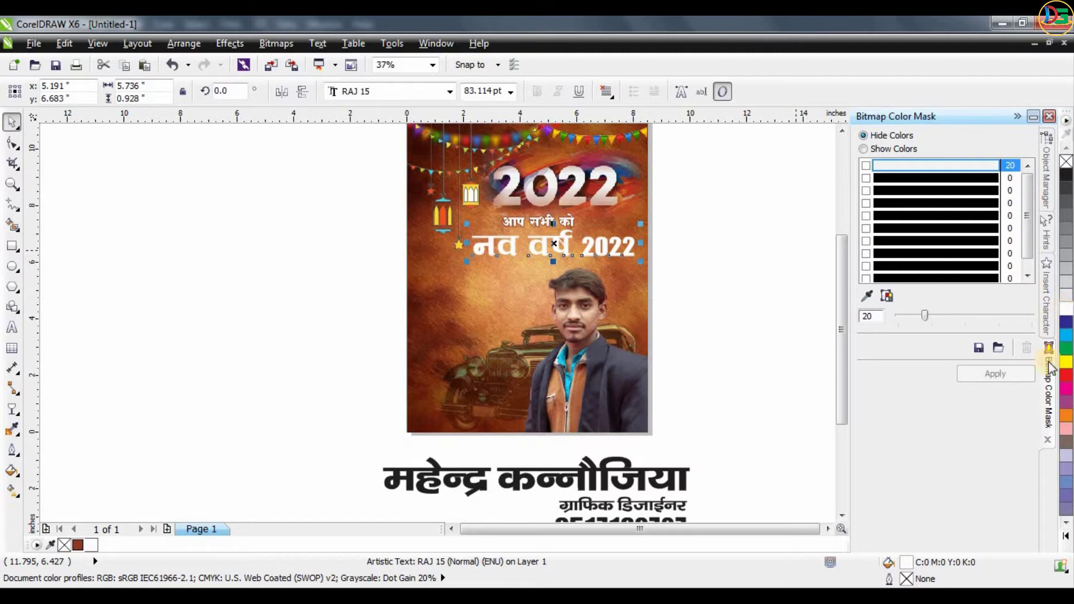
left_click(1066, 414)
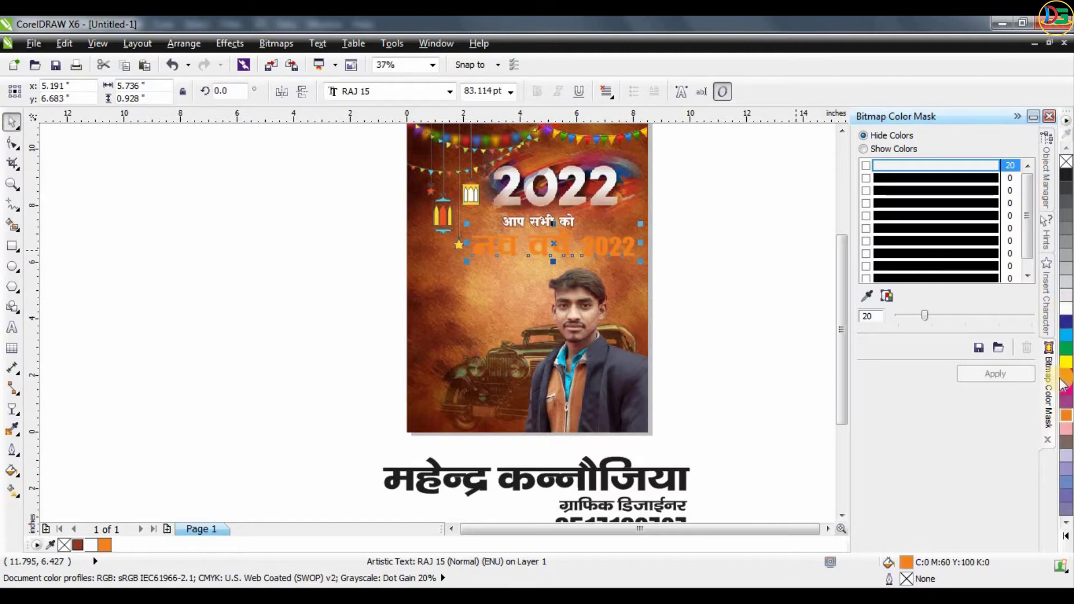
scroll(652, 261, "up", 2)
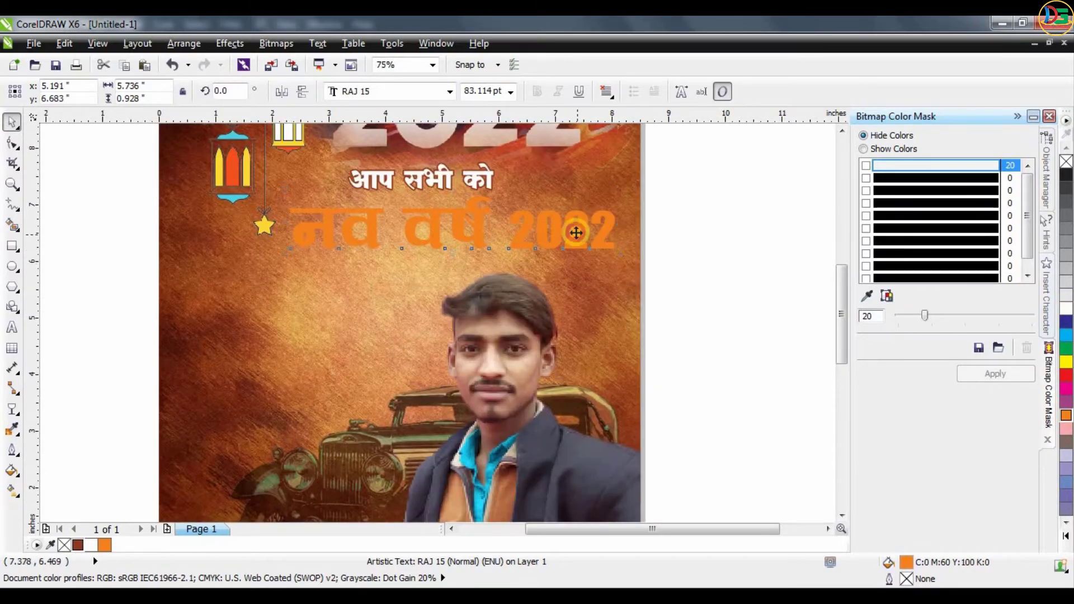
left_click_drag(576, 232, 570, 229)
left_click(1066, 307)
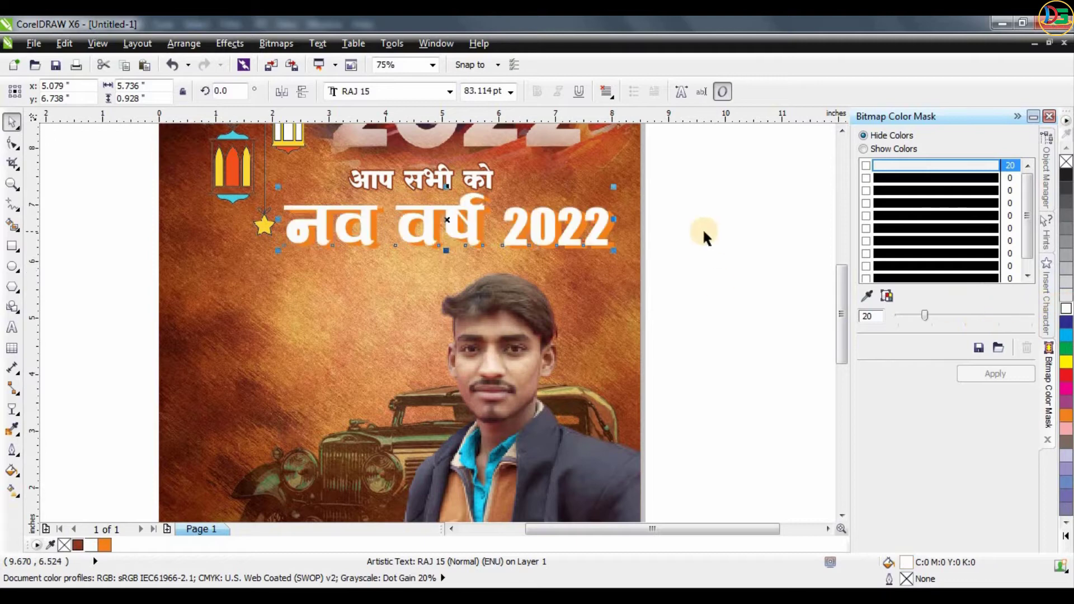
scroll(704, 238, "up", 2)
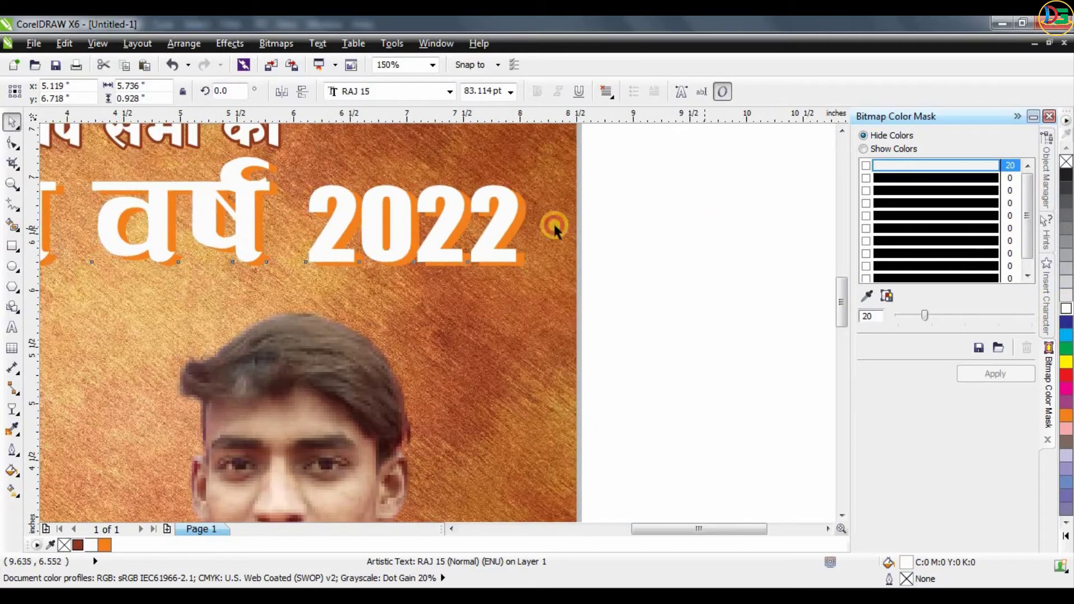
Recolor the orange rear copy of "नव वर्ष 2022" with the dark brown document color.
left_click(554, 227)
left_click_drag(523, 221, 553, 220)
key("ctrl+z")
left_click(77, 545)
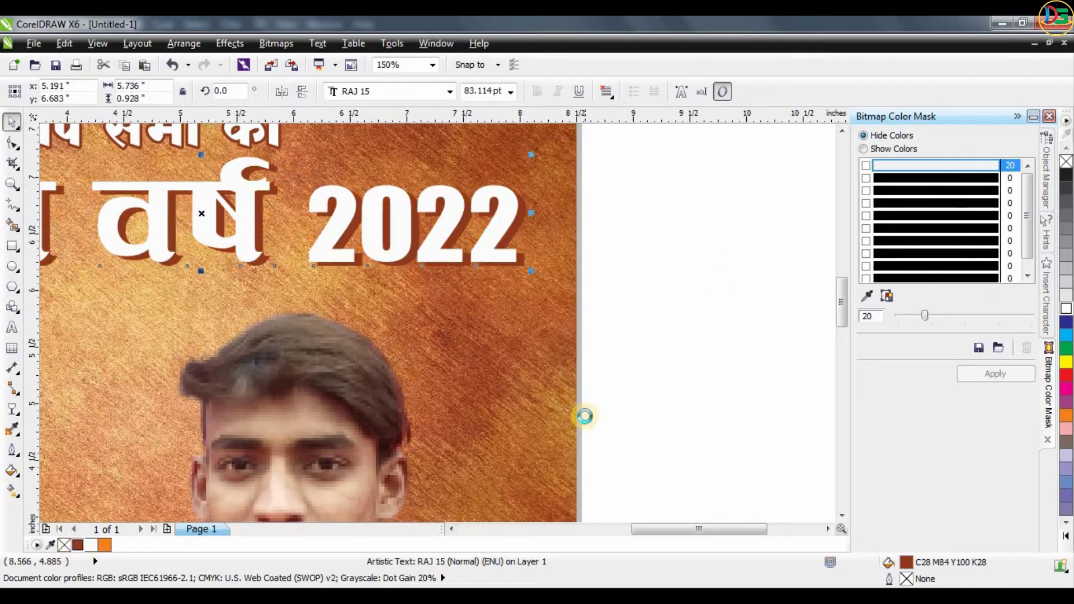
scroll(584, 416, "down", 1)
left_click(685, 316)
scroll(428, 303, "up", 1)
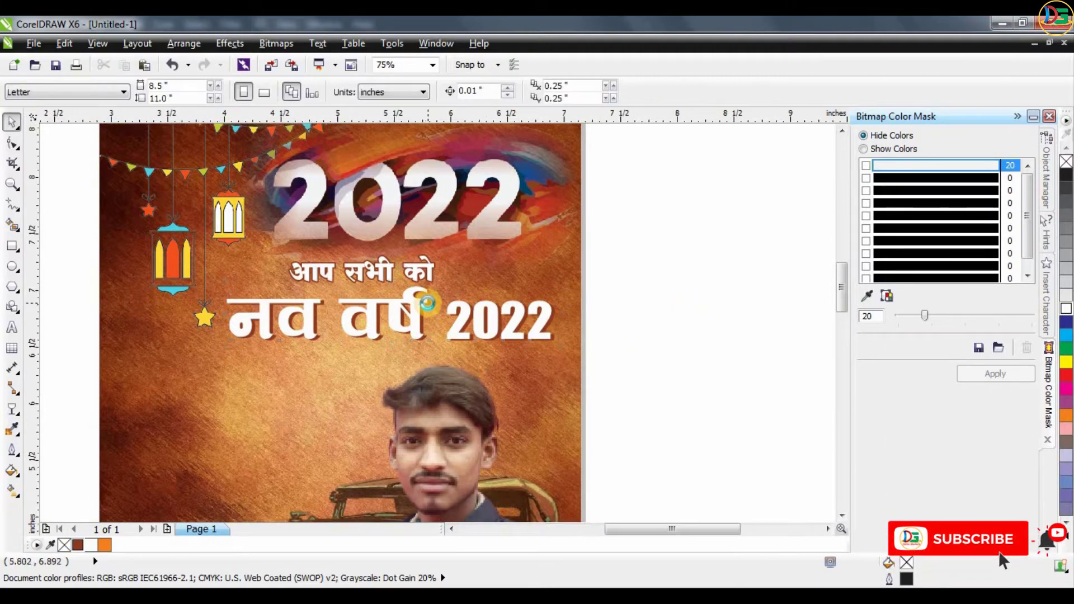
Delete the dark brown rear copy of the "नव वर्ष 2022" text.
left_click(413, 310)
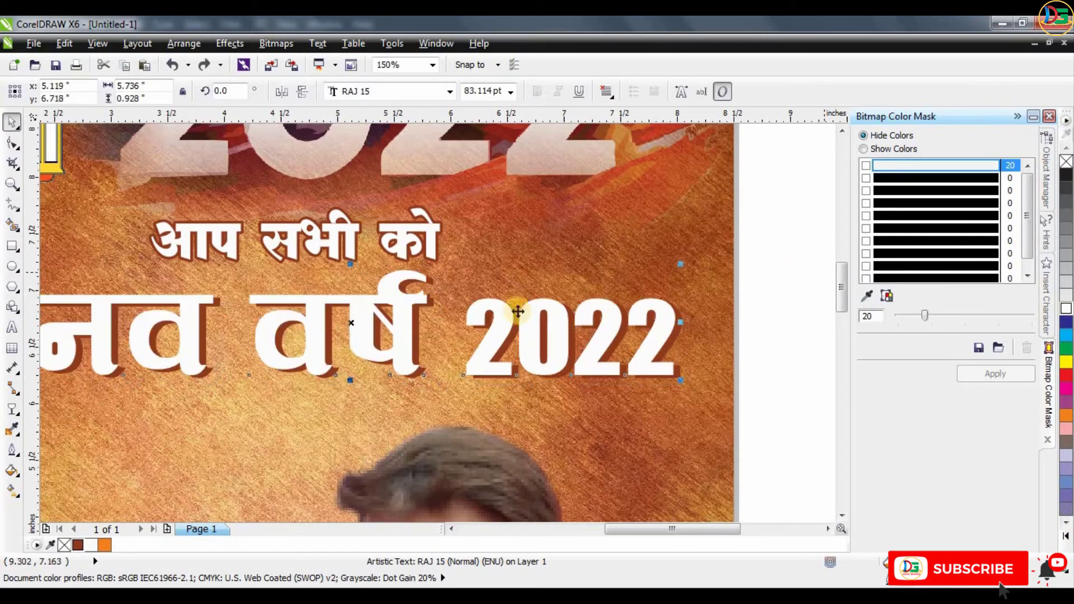
scroll(574, 269, "down", 1)
left_click(756, 264)
scroll(553, 298, "up", 1)
left_click_drag(700, 292, 735, 305)
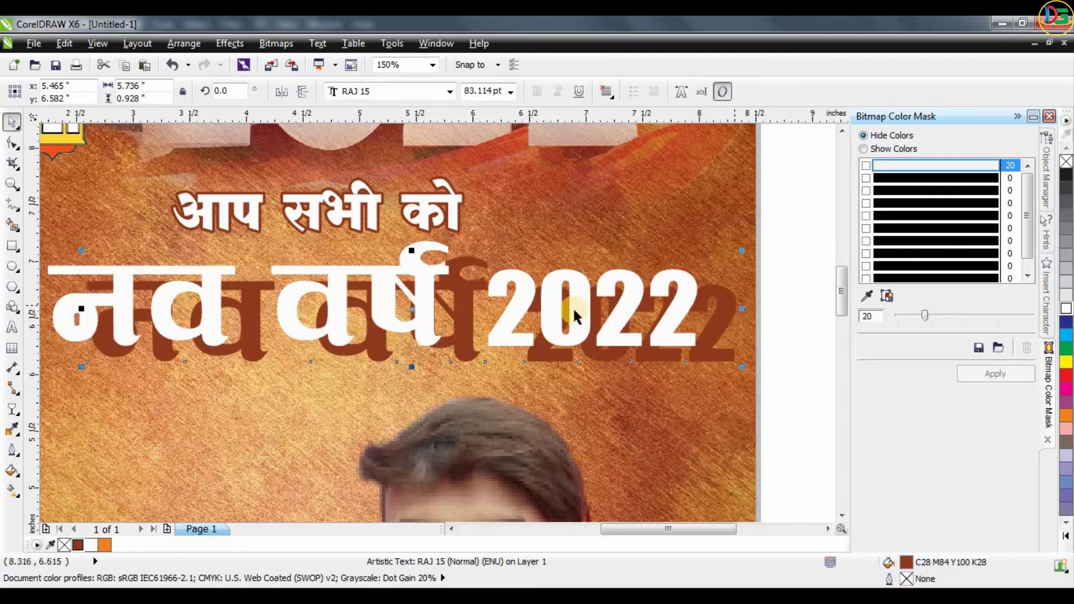
key("Delete")
Give the white "नव वर्ष 2022" text an 8 pt dark brown outline with rounded corners behind the fill.
left_click(631, 284)
key("F12")
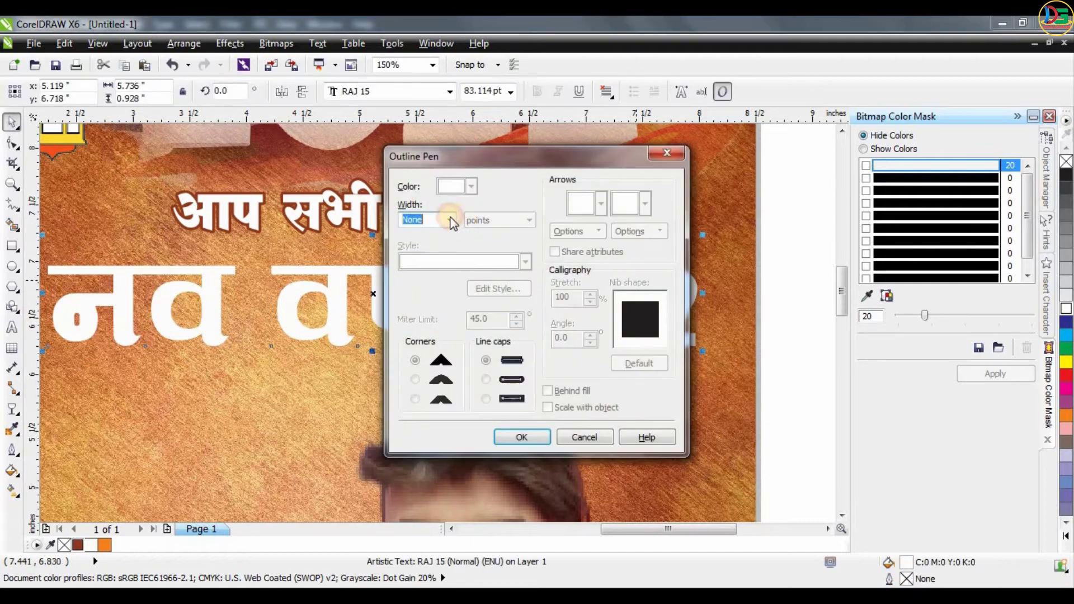
left_click(452, 221)
left_click(431, 335)
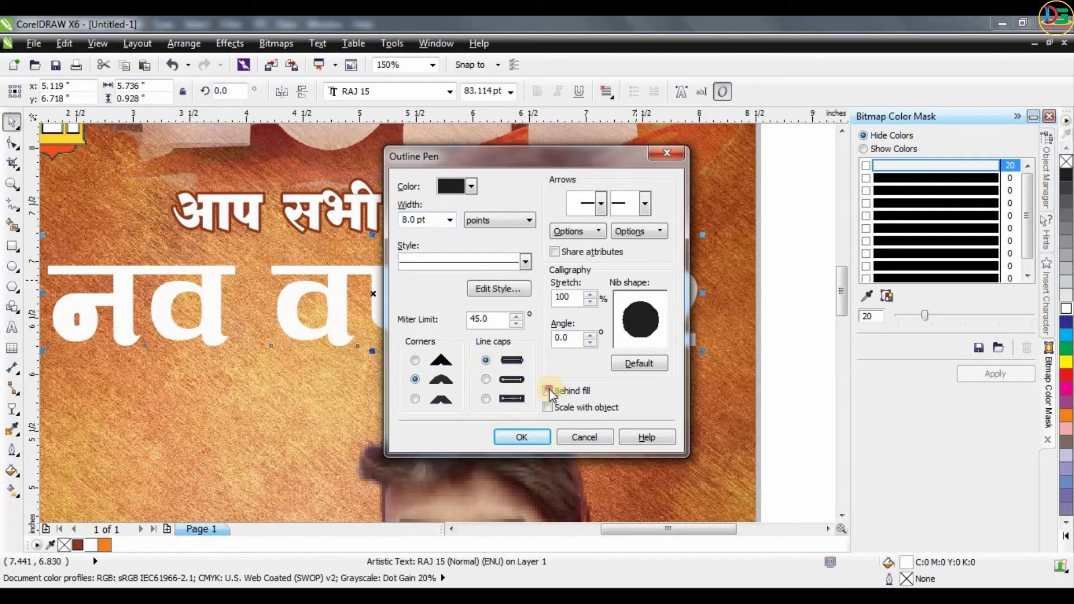
left_click(519, 437)
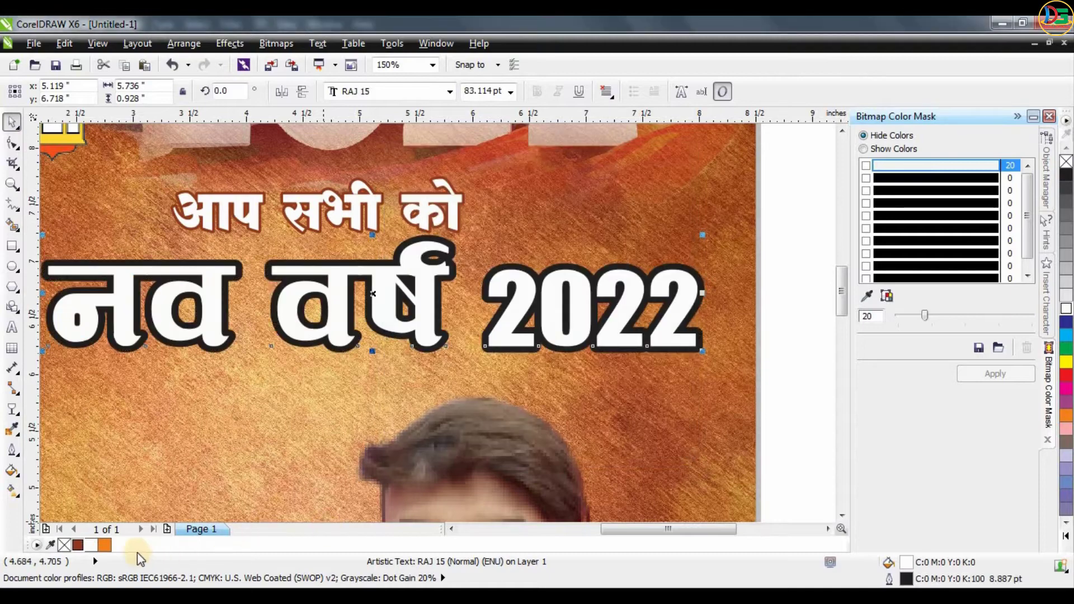
right_click(76, 547)
Set the outline width of the "नव वर्ष 2022" text to 4 pt.
key("F12")
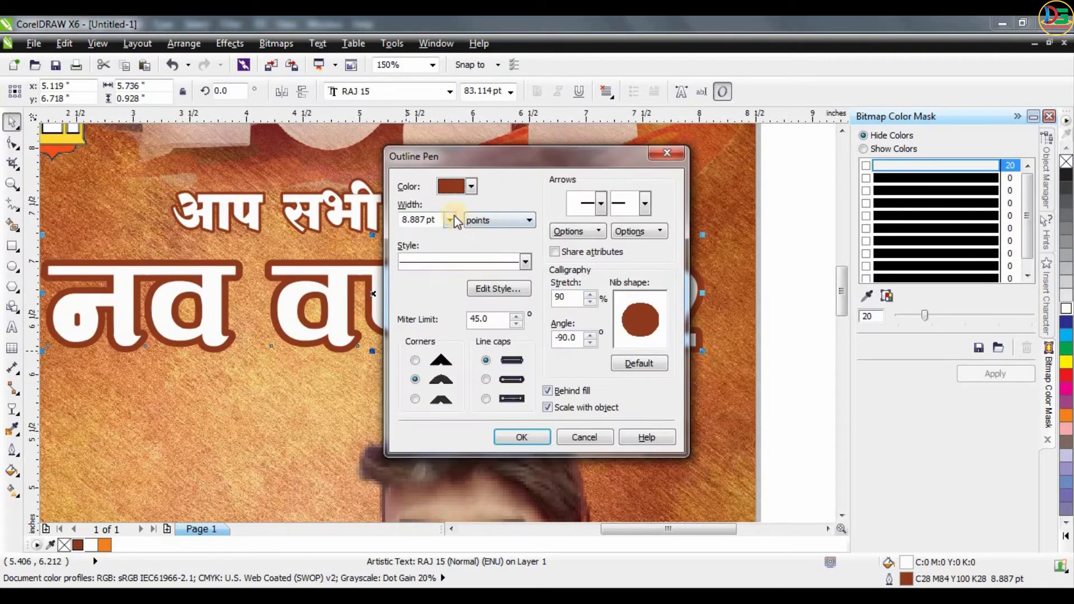
left_click(450, 220)
left_click(411, 316)
left_click(521, 437)
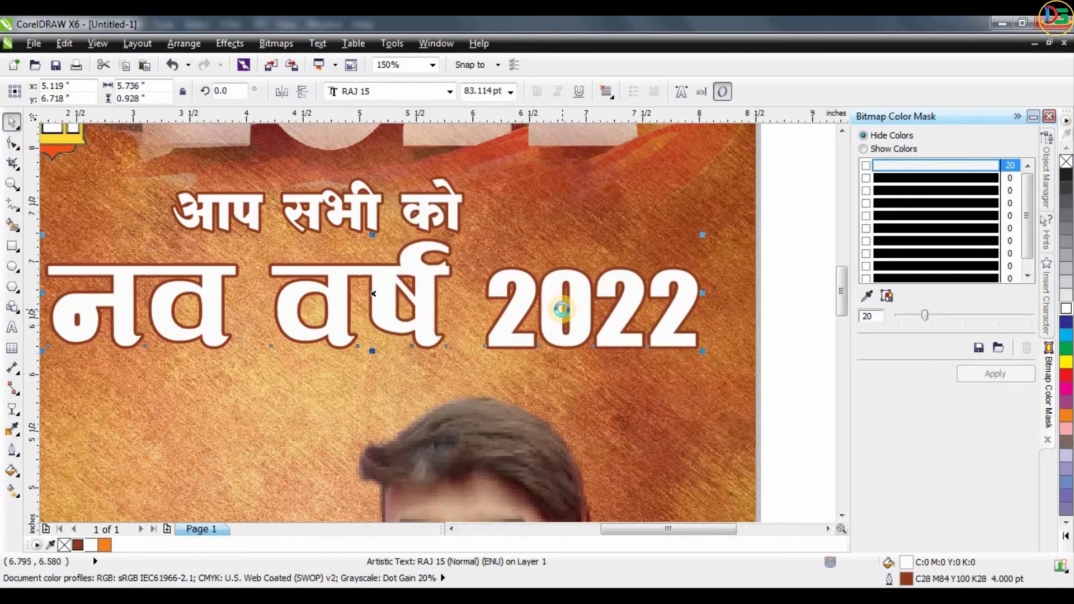
Add a drop shadow to the "नव वर्ष 2022" text, offset down and right, with opacity 42 and feathering 14.
scroll(563, 309, "down", 2)
left_click(16, 405)
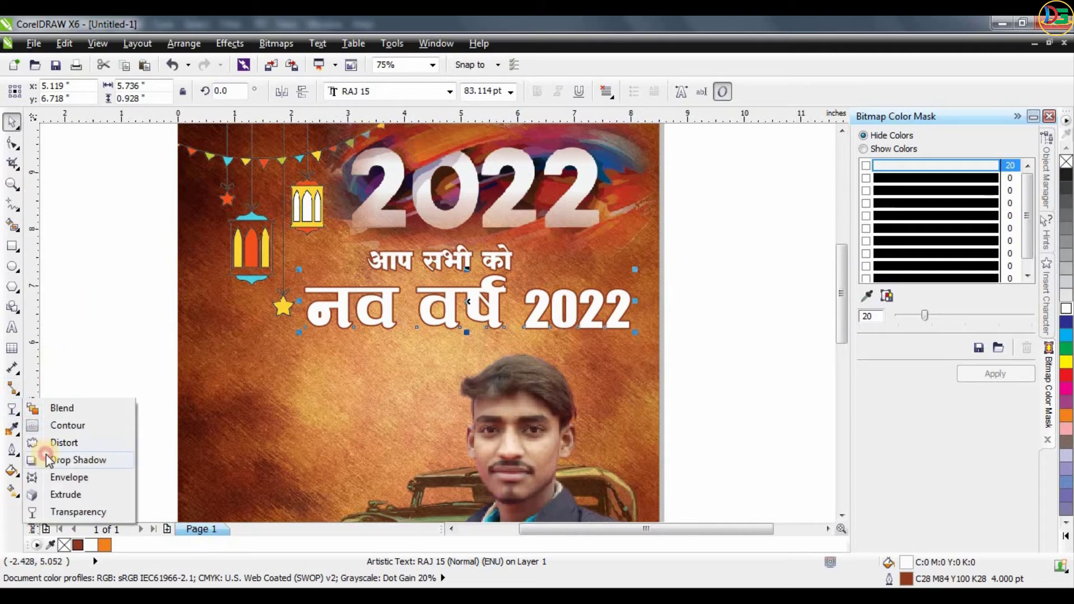
left_click(78, 460)
left_click_drag(467, 305, 512, 324)
mouse_move(329, 92)
left_mouse_down()
mouse_move(383, 107)
mouse_move(335, 102)
left_mouse_up()
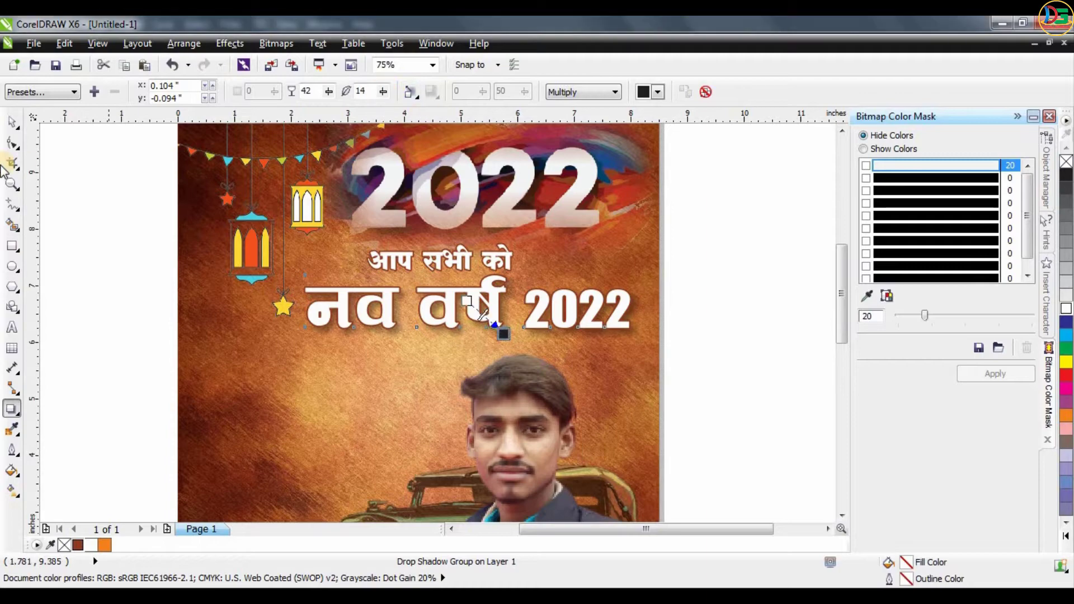
left_click(12, 120)
left_click(91, 220)
Undo the drop shadow and outline changes on the "नव वर्ष 2022" text.
scroll(473, 281, "down", 3)
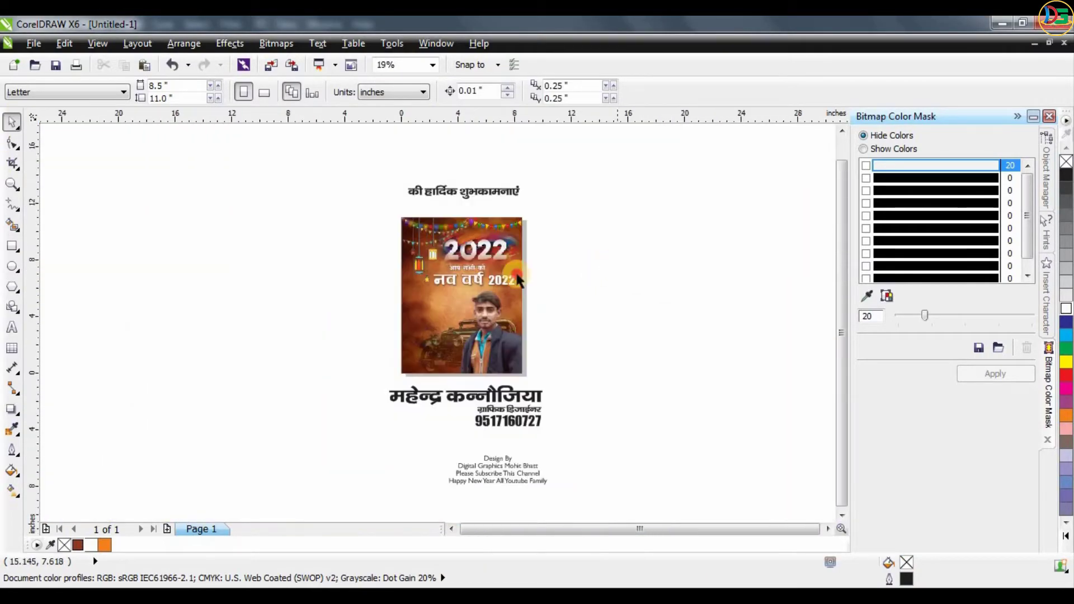
scroll(410, 292, "up", 2)
left_click(549, 262)
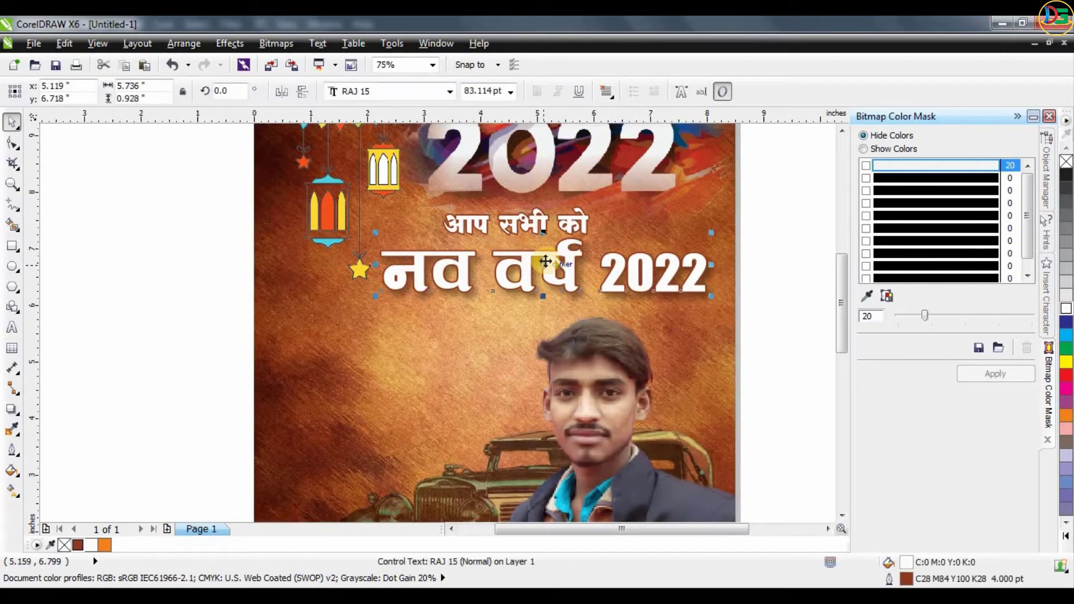
key("ctrl+z")
key("ctrl+z")
key("ctrl+z")
key("ctrl+z")
key("ctrl+z")
key("ctrl+z")
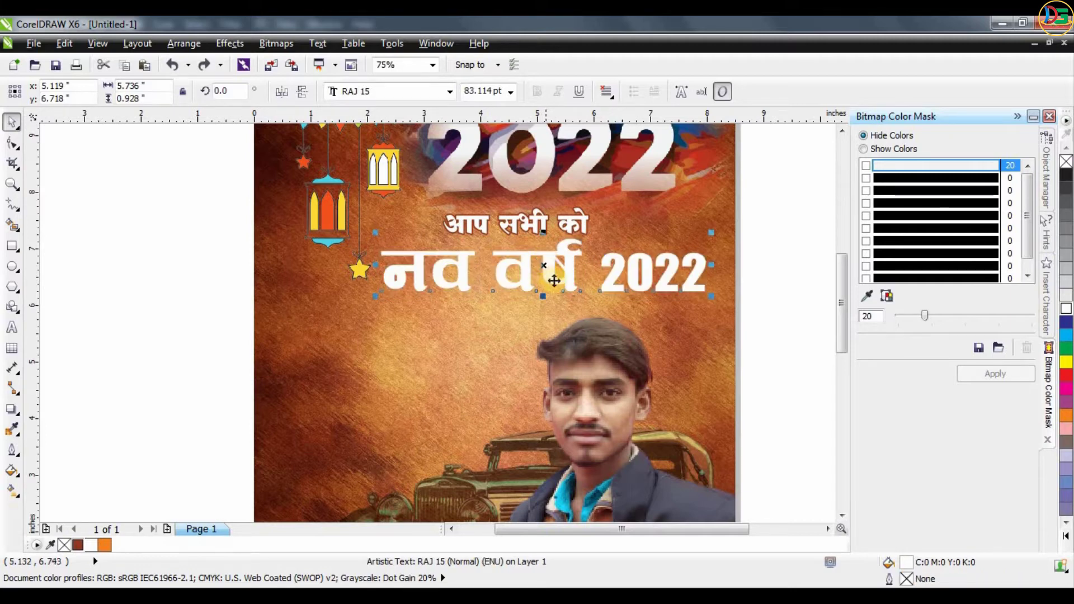
Convert the "नव वर्ष 2022" text to a 300 dpi CMYK bitmap with a transparent background.
left_click(278, 44)
left_click(302, 57)
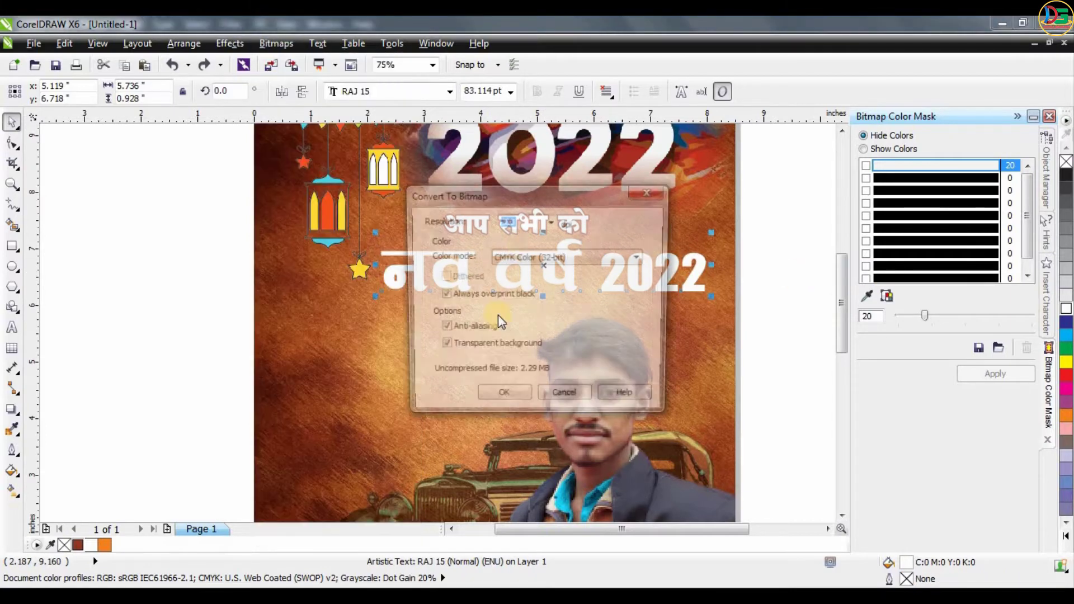
left_click(495, 396)
Apply a linear transparency at 270° to the "नव वर्ष 2022" bitmap so its lower part fades out.
left_click(12, 409)
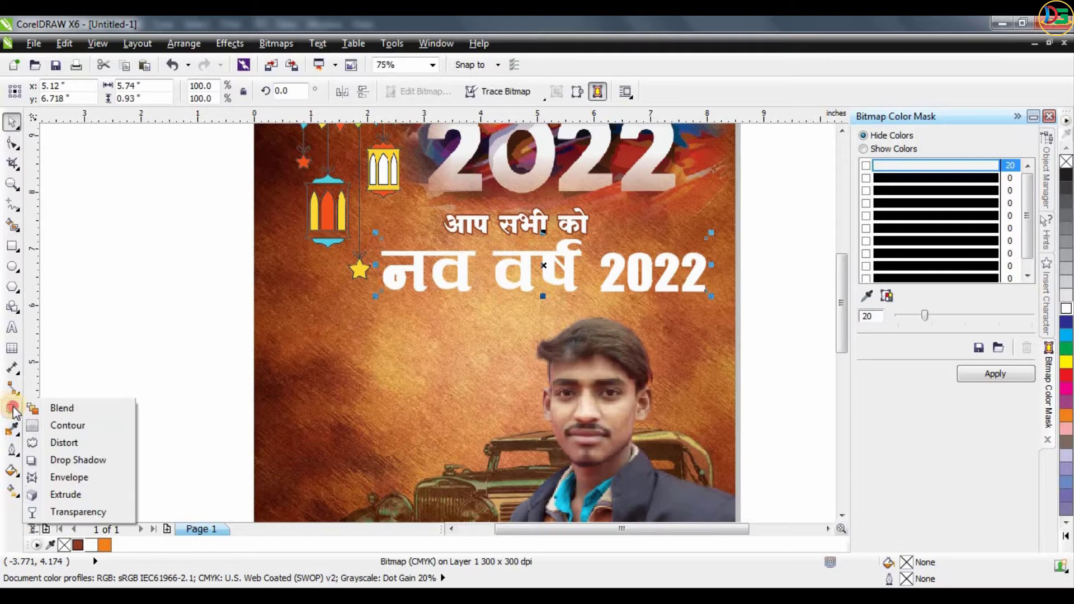
left_click(62, 511)
mouse_move(515, 280)
left_mouse_down()
mouse_move(516, 340)
mouse_move(515, 266)
mouse_move(512, 313)
mouse_move(526, 297)
mouse_move(516, 302)
mouse_move(514, 271)
left_mouse_up()
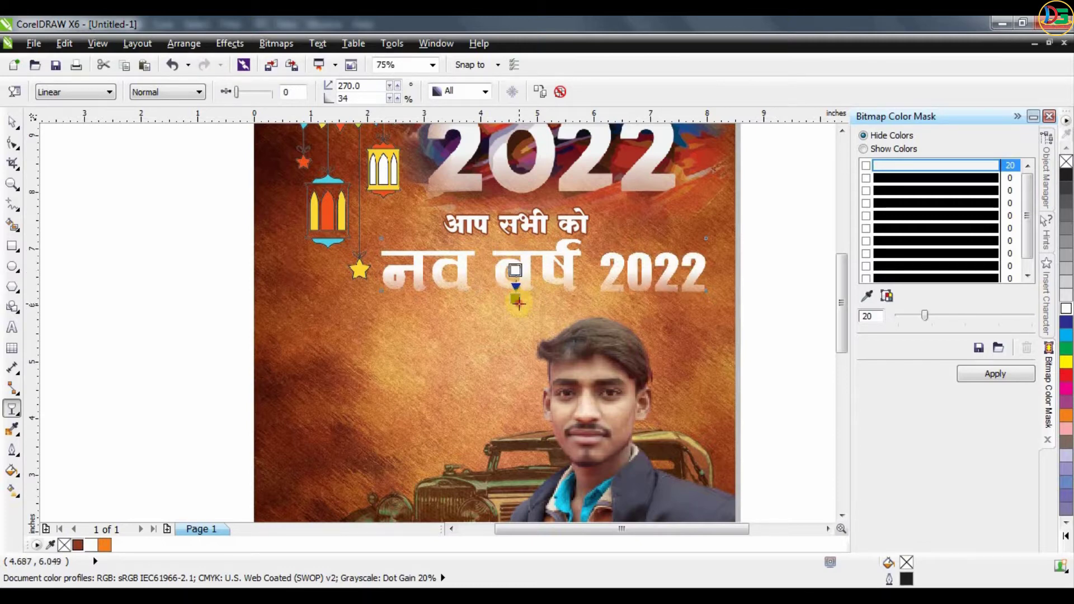
scroll(514, 281, "down", 1)
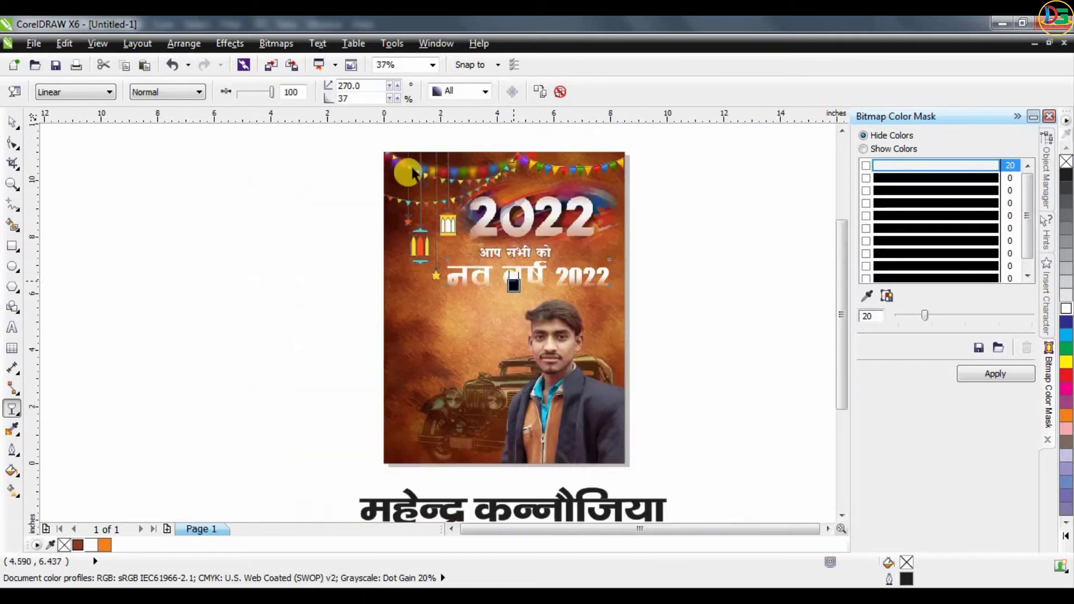
left_click(12, 125)
Move the text "की हार्दिक शुभकामनाएं" onto the poster below "नव वर्ष 2022", at about x 4.08 in, y 5.93 in.
scroll(492, 335, "down", 2)
scroll(503, 252, "down", 1)
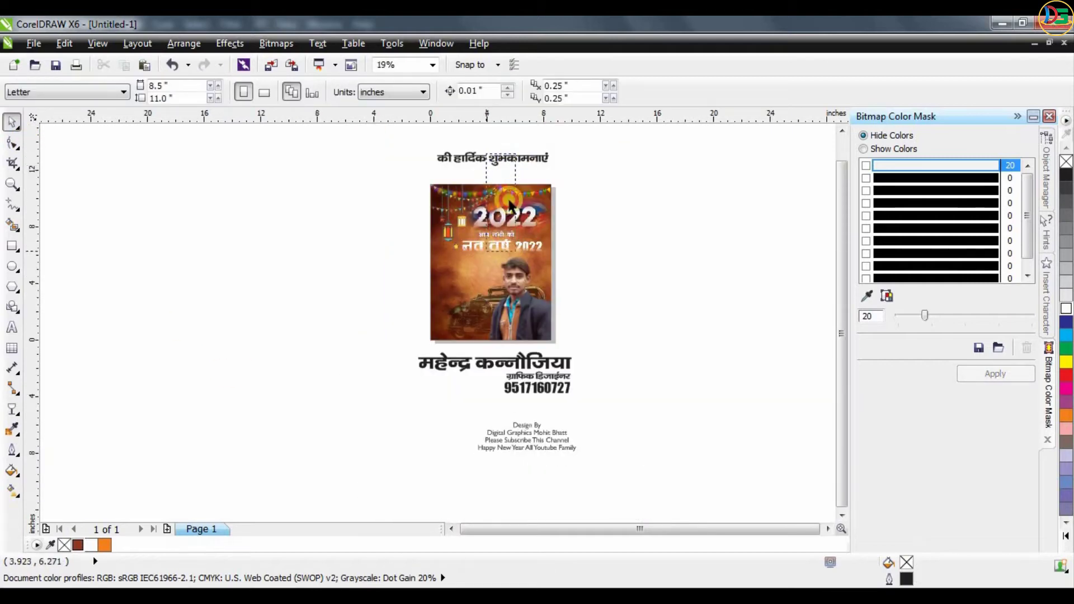
left_click_drag(493, 158, 550, 266)
scroll(544, 267, "up", 2)
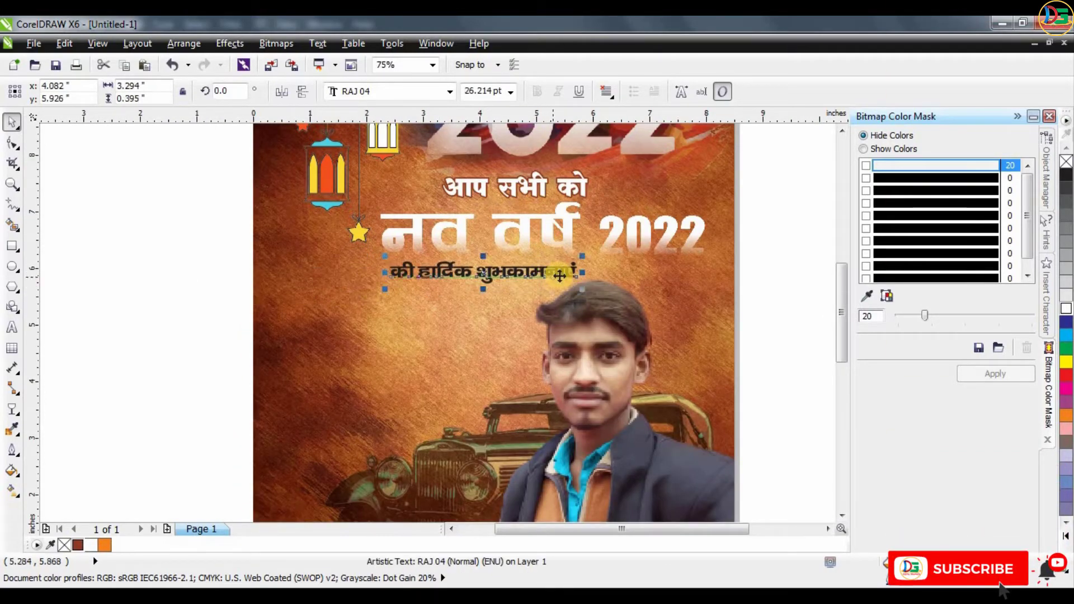
Move the man's photo slightly down inside the poster's PowerClip and finish editing its contents.
scroll(554, 270, "down", 2)
left_click_drag(572, 347, 572, 370)
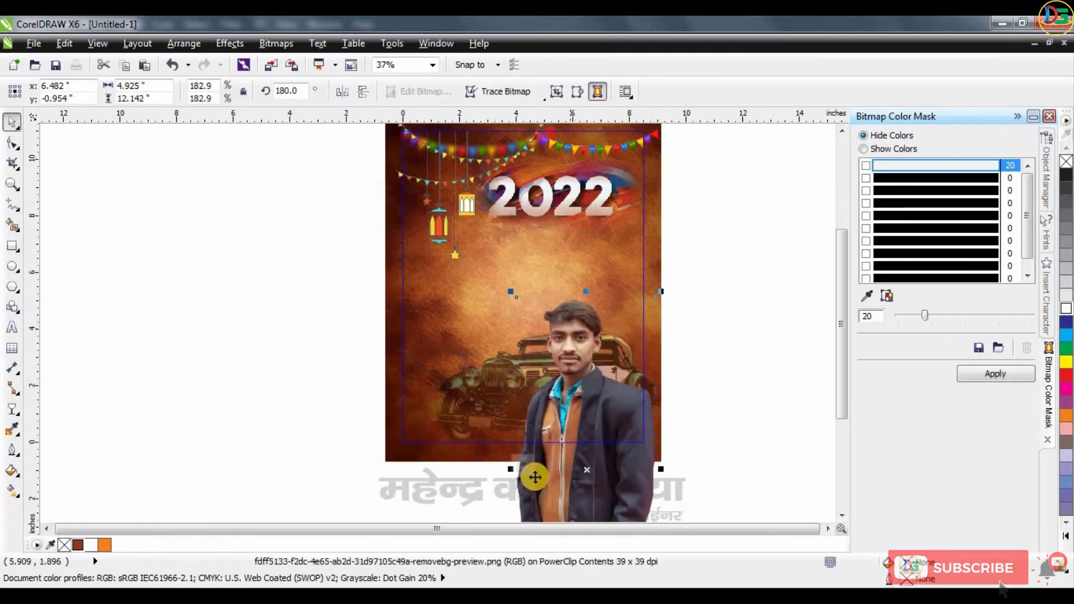
left_click(528, 472)
left_click(733, 310)
scroll(530, 290, "up", 1)
Enlarge the text "की हार्दिक शुभकामनाएं" to about 38.8 pt, about 4.87 in wide, below "नव वर्ष 2022".
left_click(590, 263)
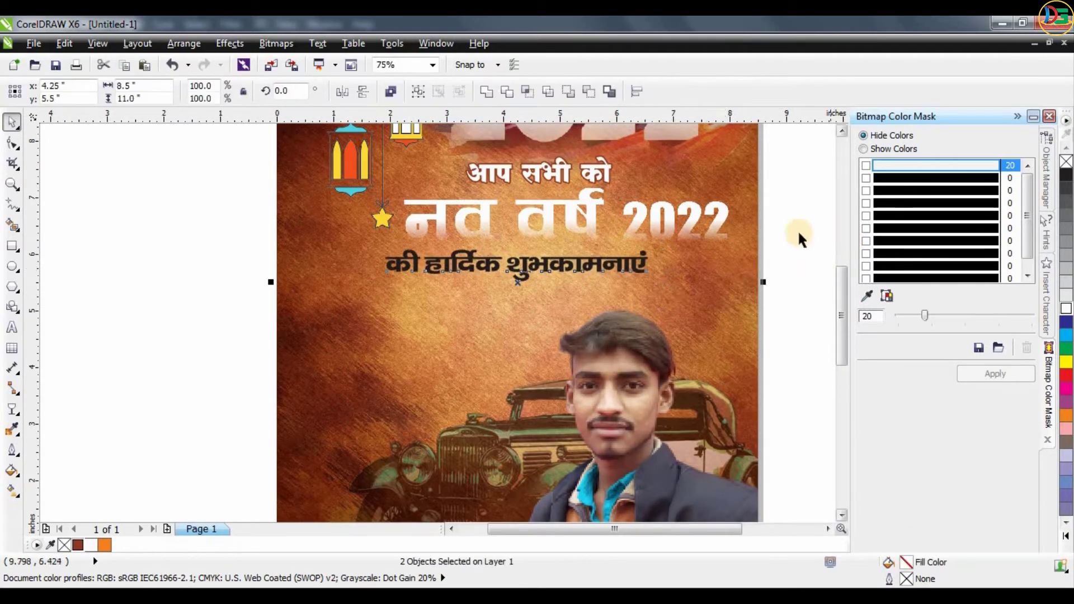
left_click_drag(622, 264, 712, 240)
scroll(602, 241, "down", 2)
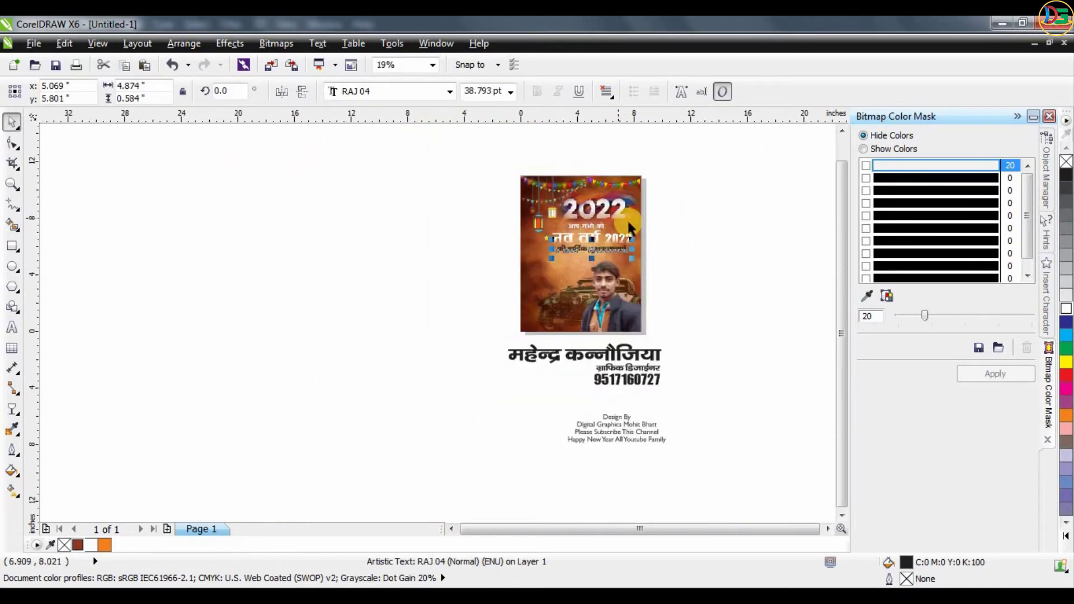
Change the font of "की हार्दिक शुभकामनाएं" to RAJ 95.
scroll(626, 221, "up", 1)
left_click(398, 92)
type("raj 95")
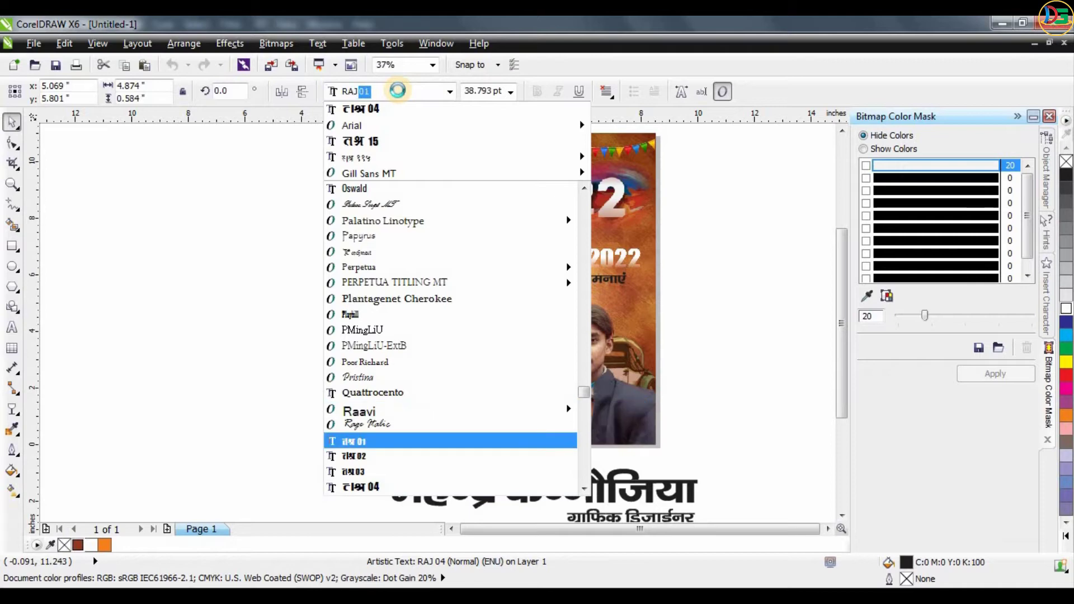
key("Return")
scroll(629, 282, "up", 2)
scroll(582, 250, "down", 1)
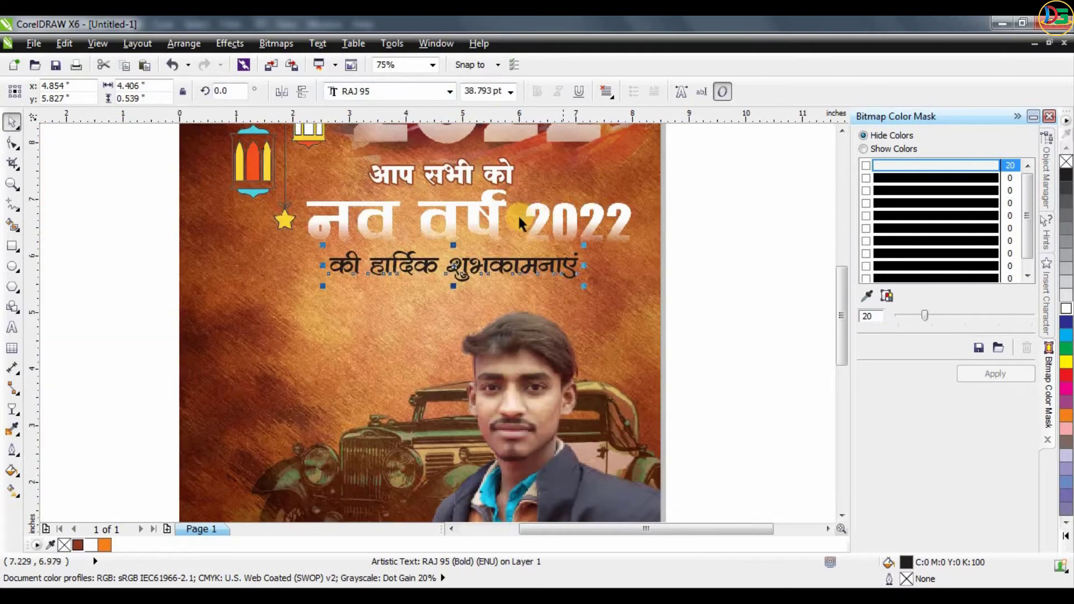
Sample the poster's dark brown (C51 M80 Y76 K77) and fill the text "की हार्दिक शुभकामनाएं" with it.
left_click(12, 428)
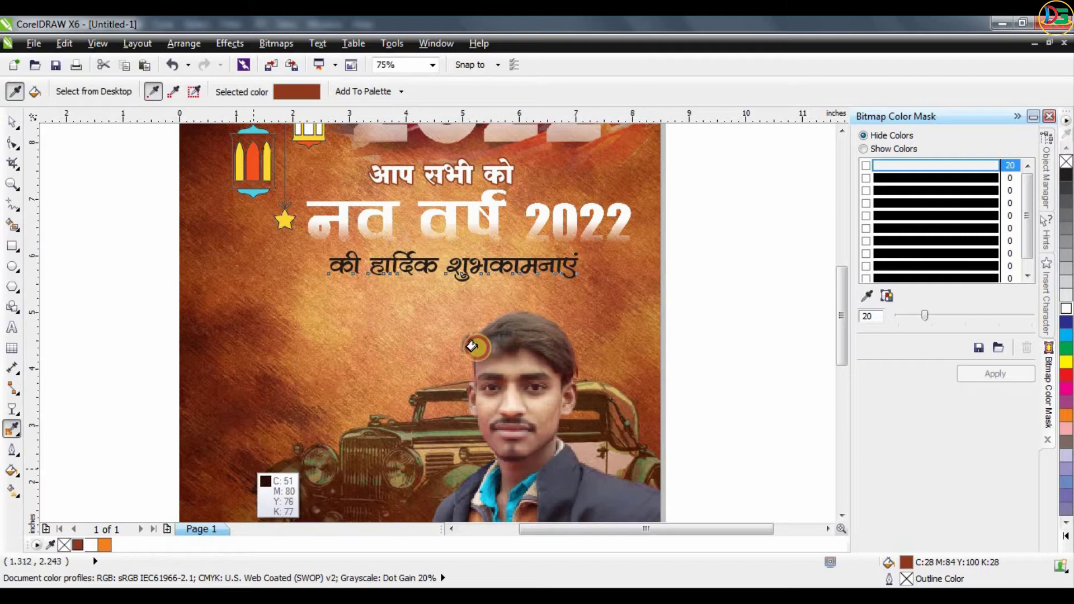
left_click(505, 268)
scroll(505, 267, "up", 2)
scroll(486, 226, "down", 2)
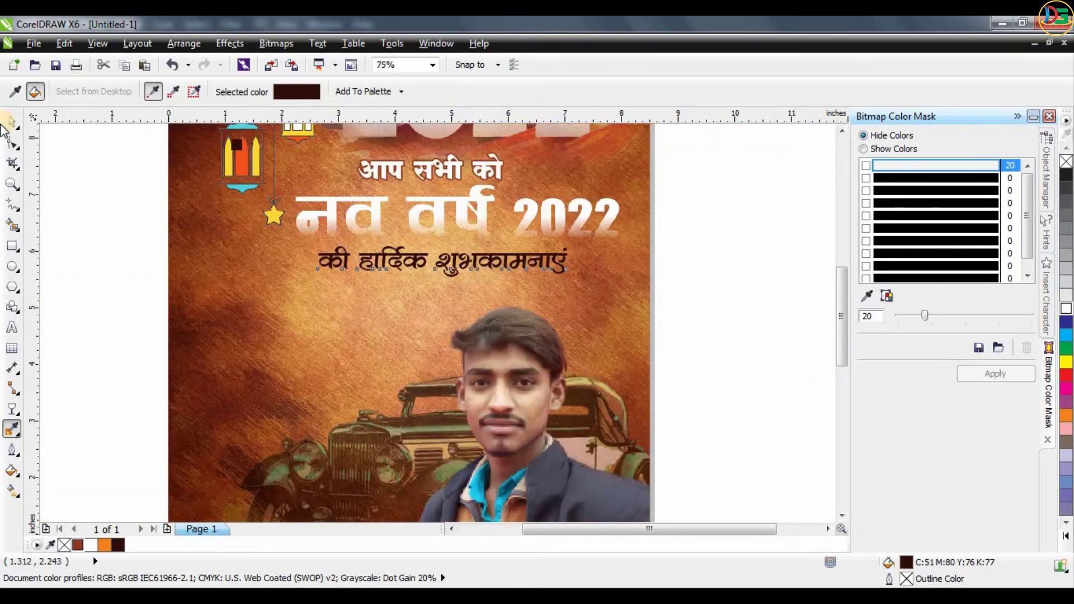
Enlarge "की हार्दिक शुभकामनाएं" to about 44.7 pt and move it closer under "नव वर्ष 2022", at about x 5.04 in, y 5.90 in.
left_click(10, 122)
left_click_drag(586, 233, 589, 231)
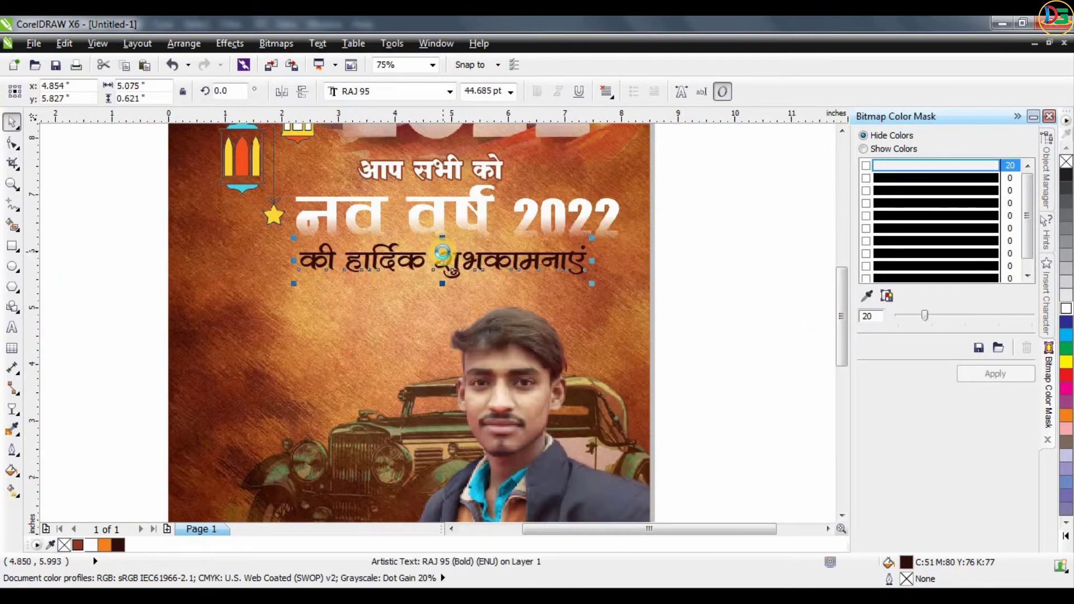
scroll(442, 249, "up", 1)
left_click_drag(460, 265, 485, 254)
scroll(485, 254, "down", 1)
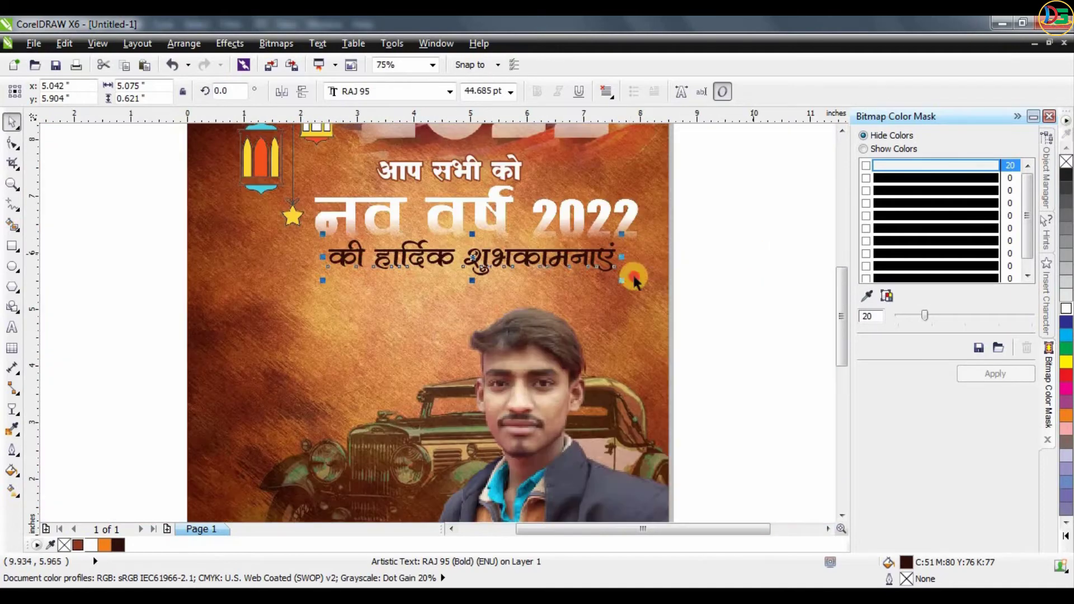
left_click(688, 255)
scroll(688, 253, "down", 2)
scroll(616, 265, "up", 1)
scroll(531, 285, "up", 1)
scroll(525, 313, "down", 1)
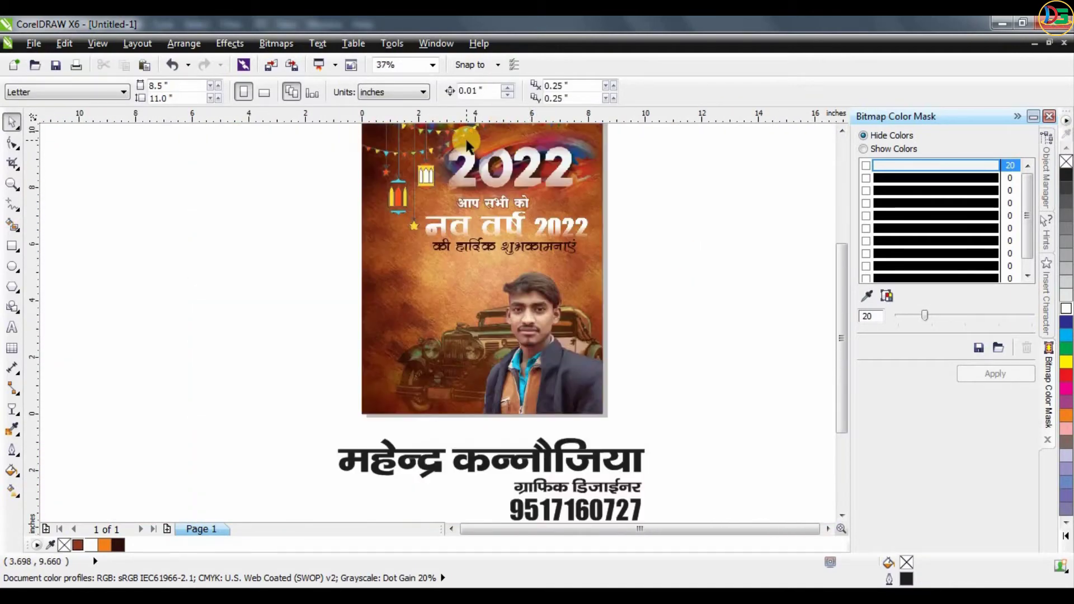
Try yellow, red and orange fills on the text "की हार्दिक शुभकामनाएं".
scroll(519, 336, "up", 1)
left_click(502, 355)
left_click(1065, 361)
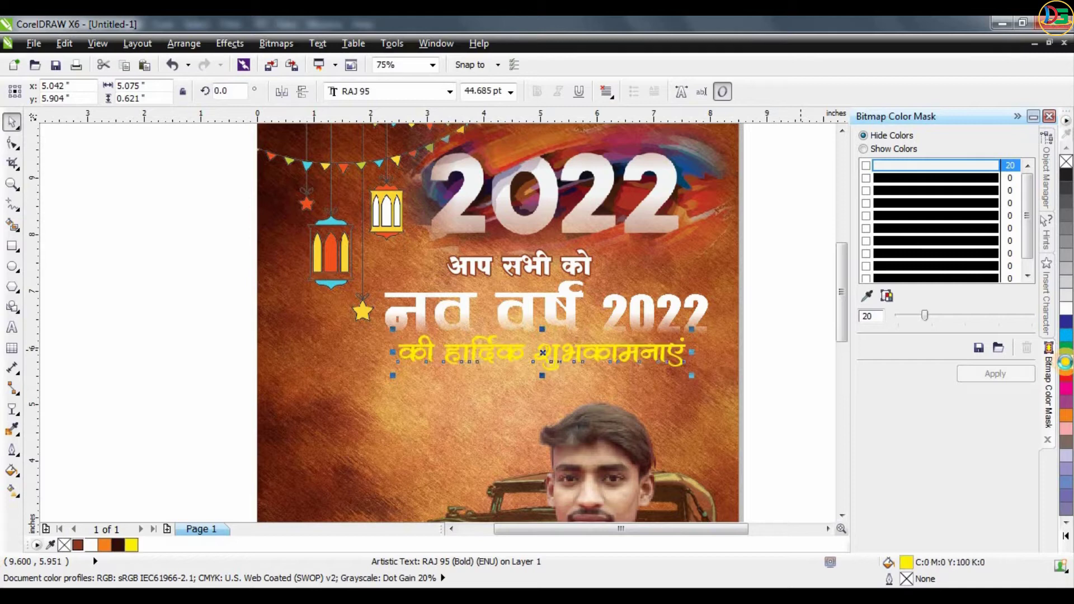
left_click(1067, 375)
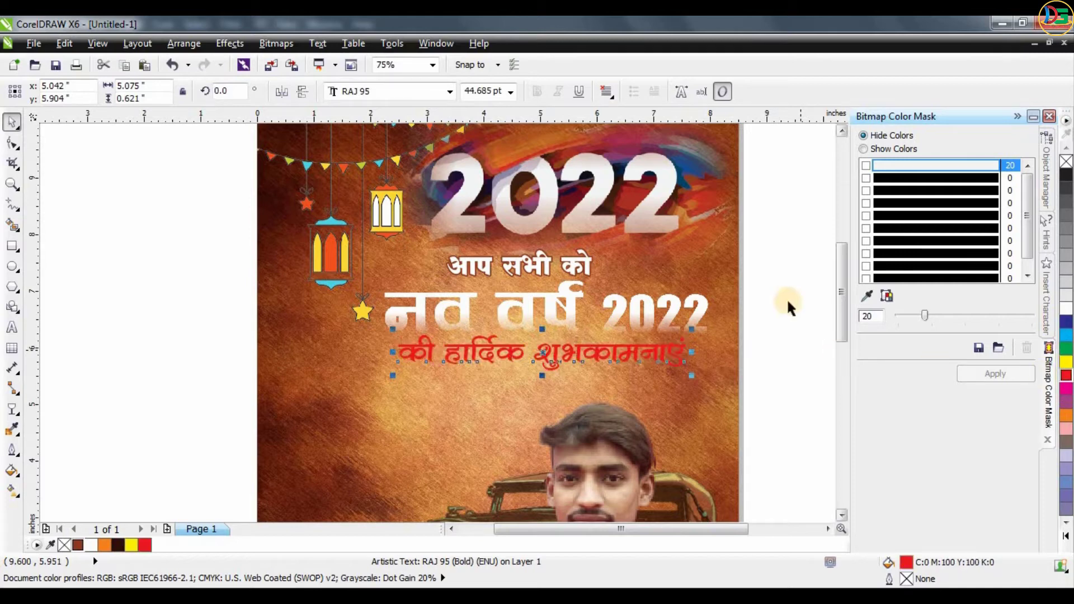
left_click(1065, 417)
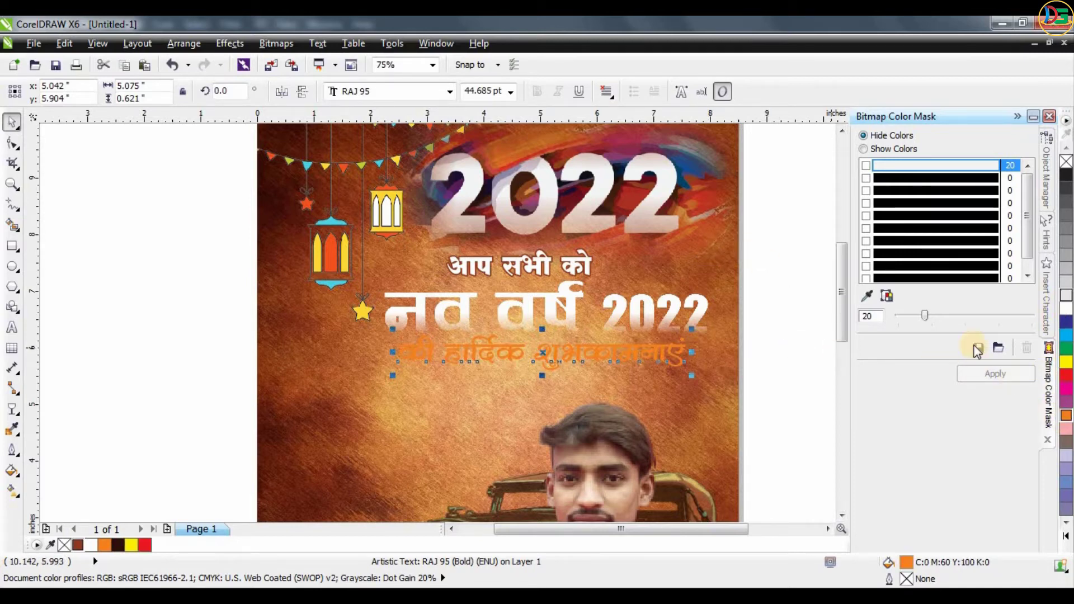
key("ctrl+z")
key("ctrl+z")
key("ctrl+z")
key("Escape")
scroll(546, 259, "down", 2)
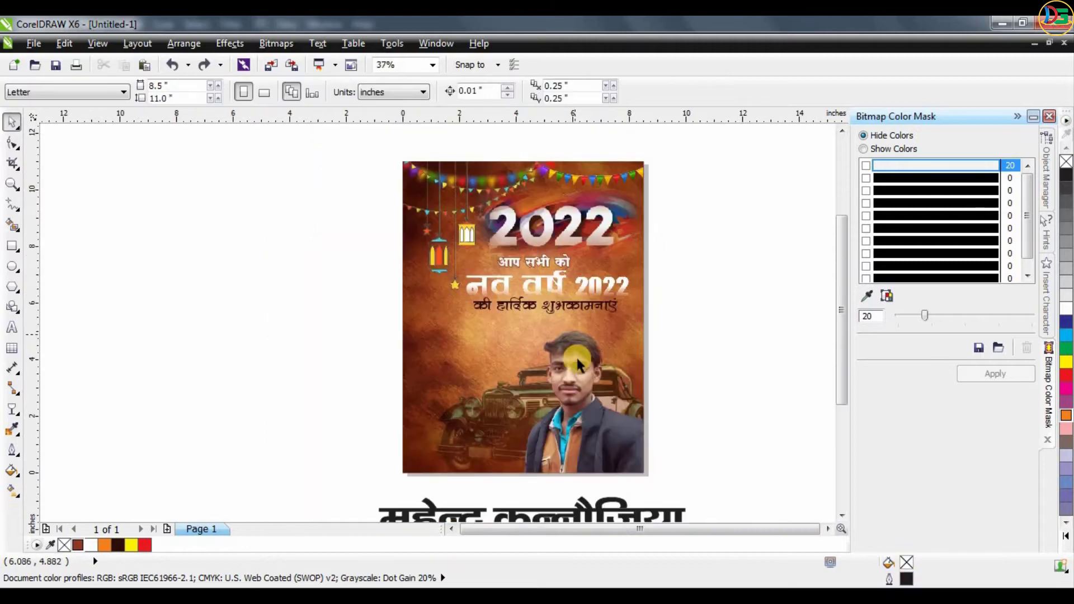
Stretch "की हार्दिक शुभकामनाएं" downward to a height of about 0.75 in.
scroll(562, 328, "up", 2)
left_click(564, 305)
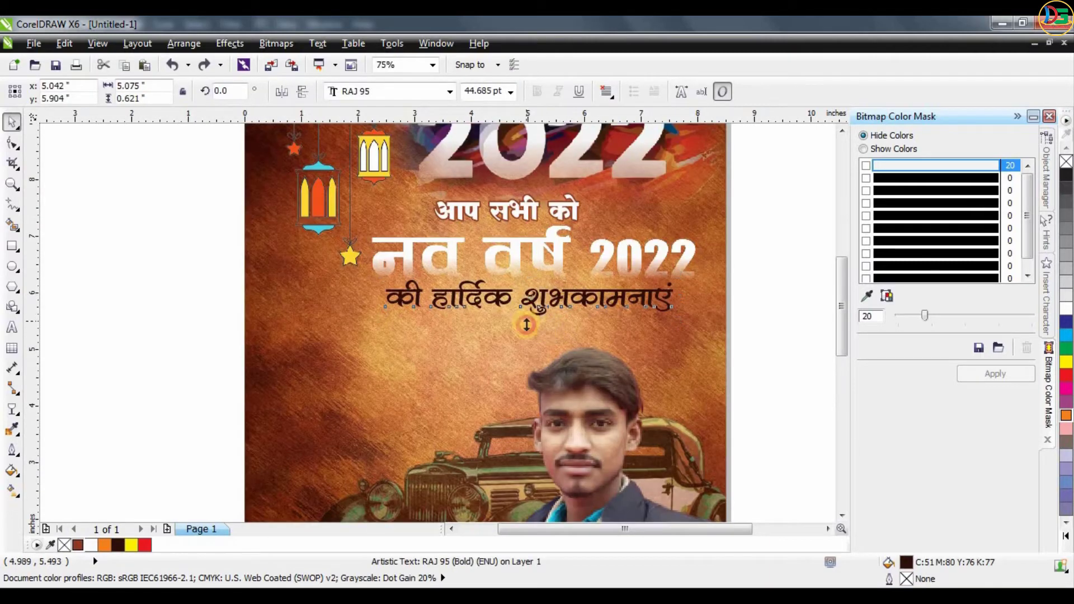
left_click_drag(526, 325, 526, 332)
Give "की हार्दिक शुभकामनाएं" a white 4.0 pt outline that scales with the object.
key("F12")
left_click(450, 220)
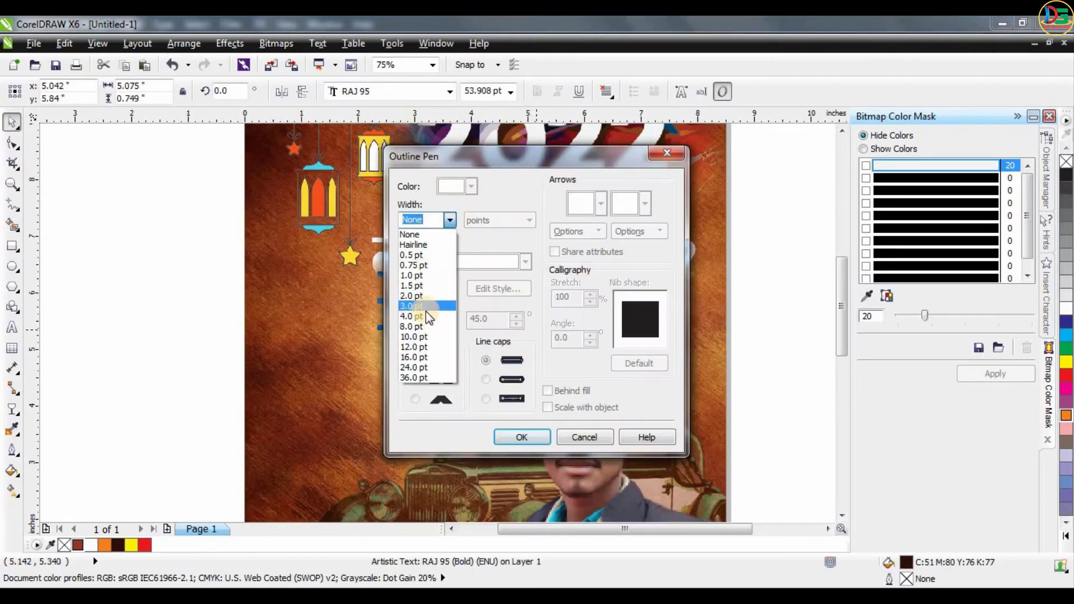
left_click(427, 316)
left_click(471, 187)
left_click(497, 216)
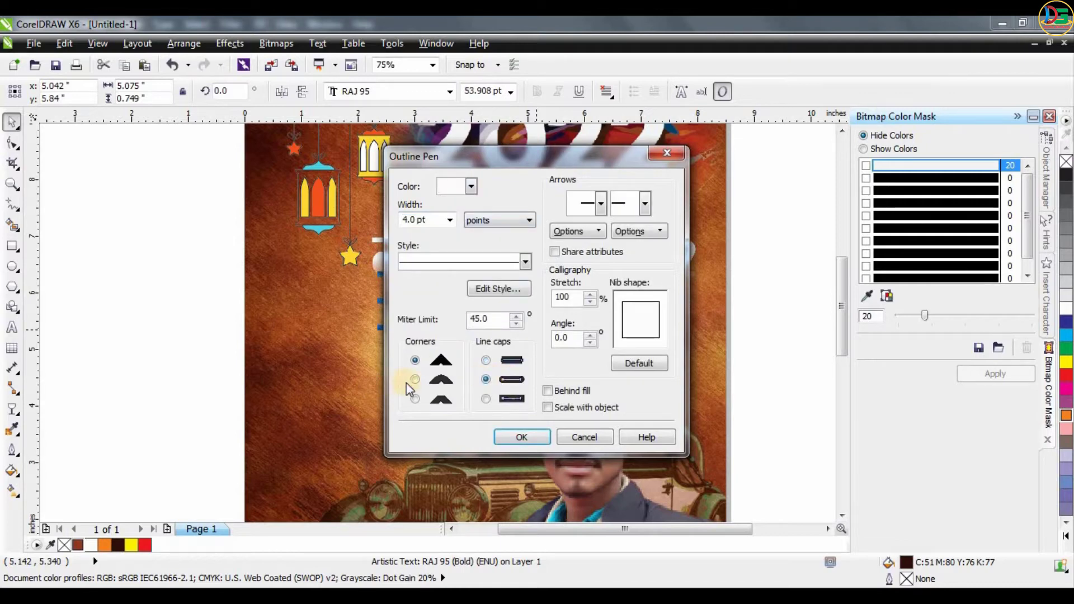
left_click(548, 408)
left_click(521, 437)
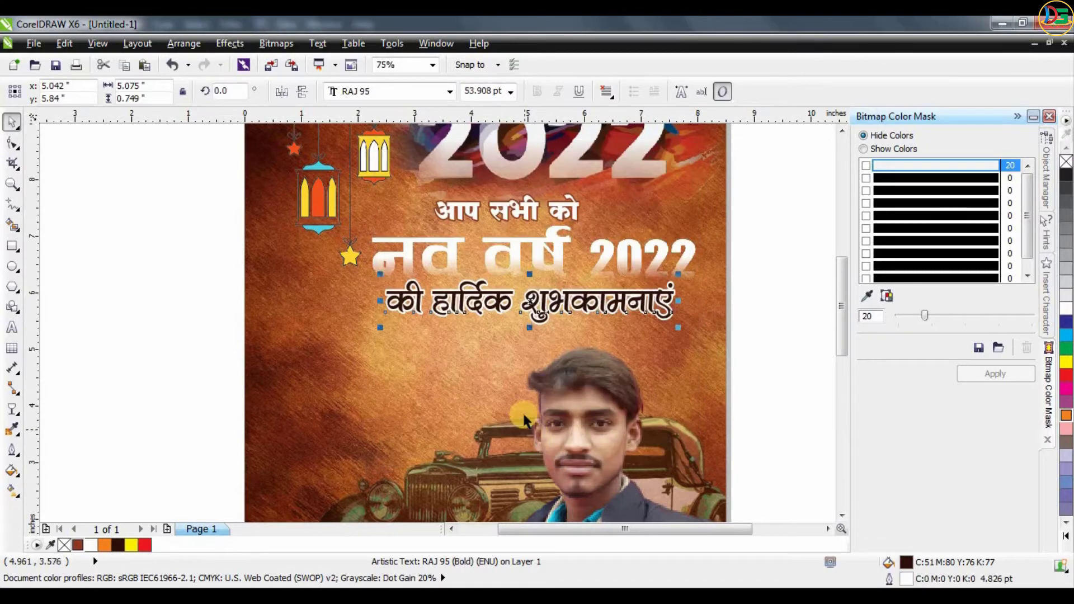
key("Escape")
scroll(548, 318, "down", 2)
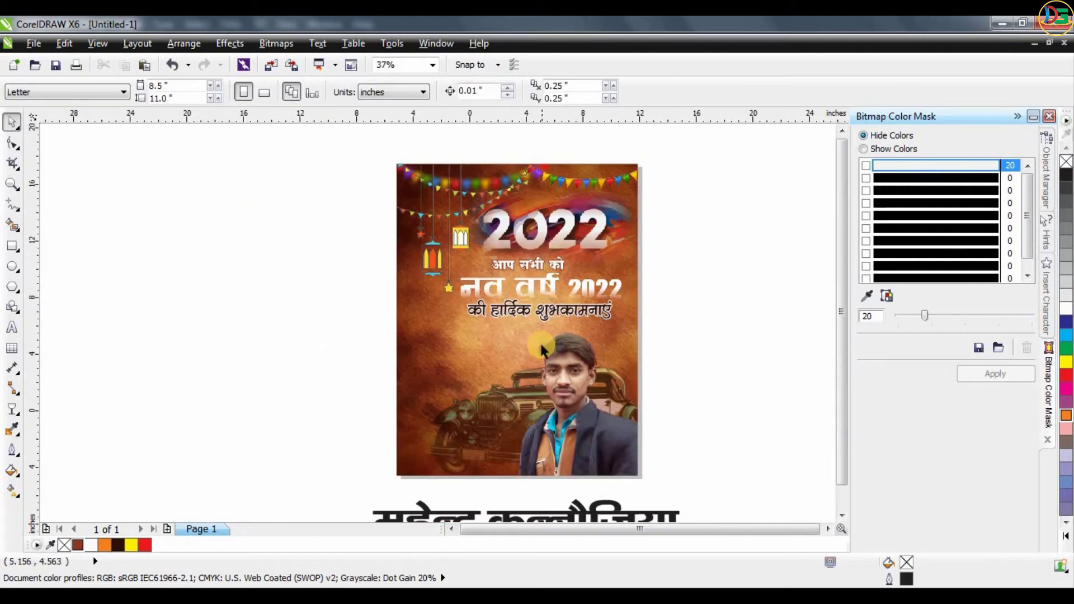
Move the man's photo up inside the poster's PowerClip, close below the greeting text, and finish editing its contents.
left_click(557, 363)
left_click(492, 437)
left_click_drag(545, 349, 544, 340)
left_click(521, 435)
scroll(536, 347, "up", 1)
left_click(536, 347)
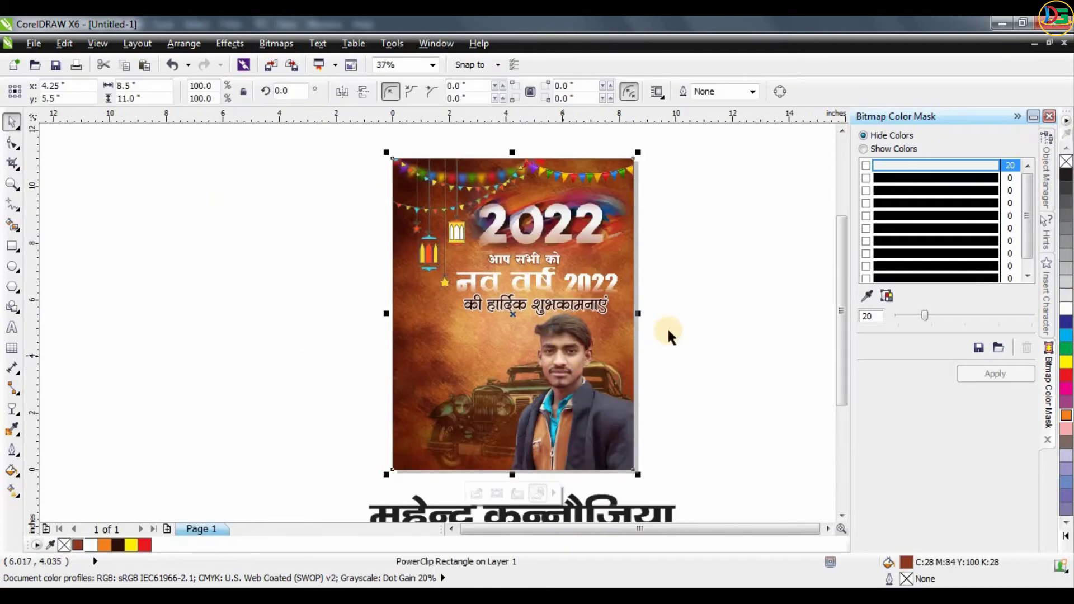
left_click(669, 333)
Draw a rectangle about 10.5 by 1.3 in beside the poster and skew it horizontally into a parallelogram about 11.25 in wide.
left_click(12, 245)
left_click_drag(65, 219, 361, 256)
left_click(12, 122)
left_click(225, 239)
left_click_drag(214, 215, 228, 215)
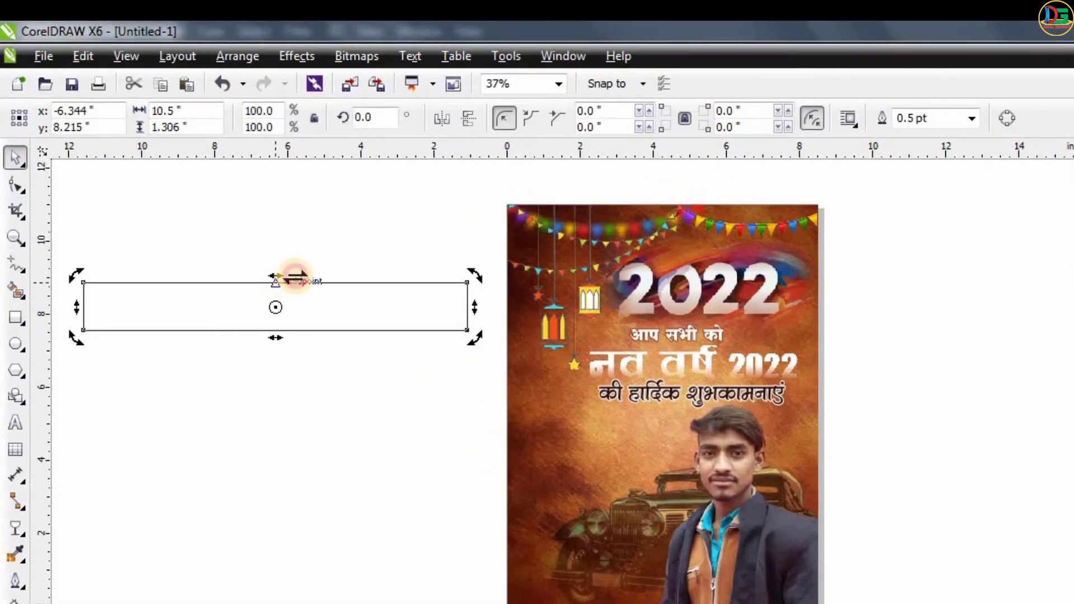
left_click_drag(295, 277, 323, 277)
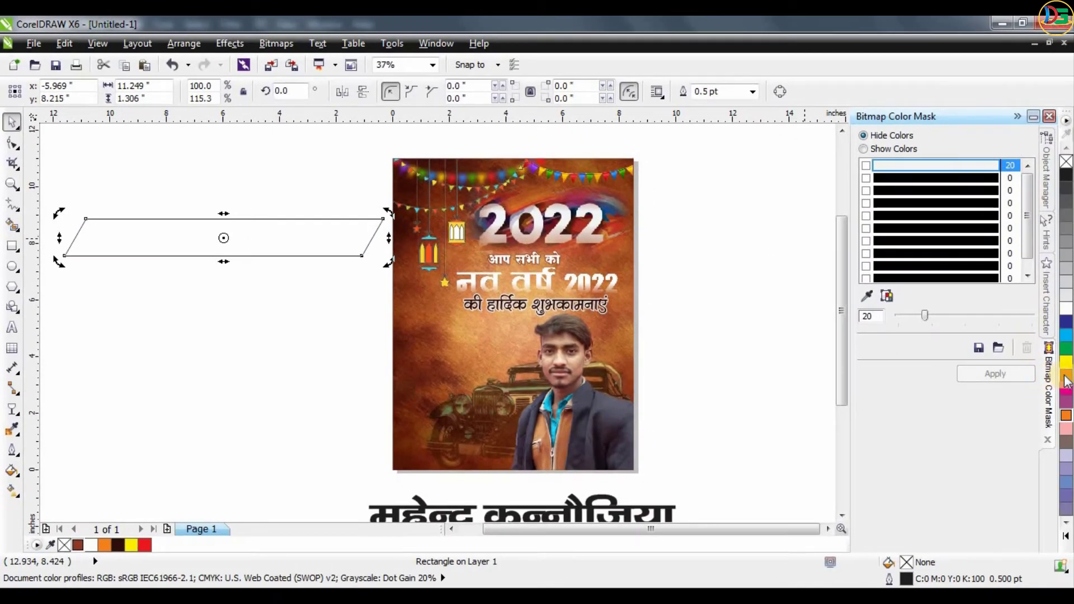
Fill the parallelogram red and place a copy slightly below and to its left, at about x -7.22 in, y 7.88 in.
left_click(1069, 535)
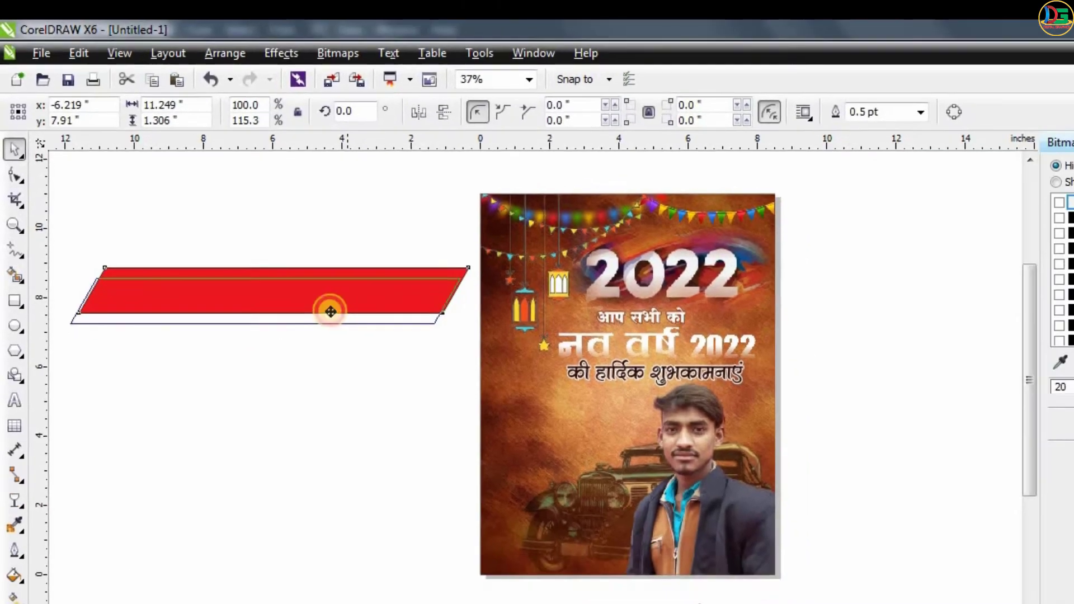
left_click_drag(349, 332, 324, 324)
mouse_move(264, 264)
left_mouse_down()
mouse_move(264, 247)
mouse_move(275, 259)
left_mouse_up()
right_click(274, 259)
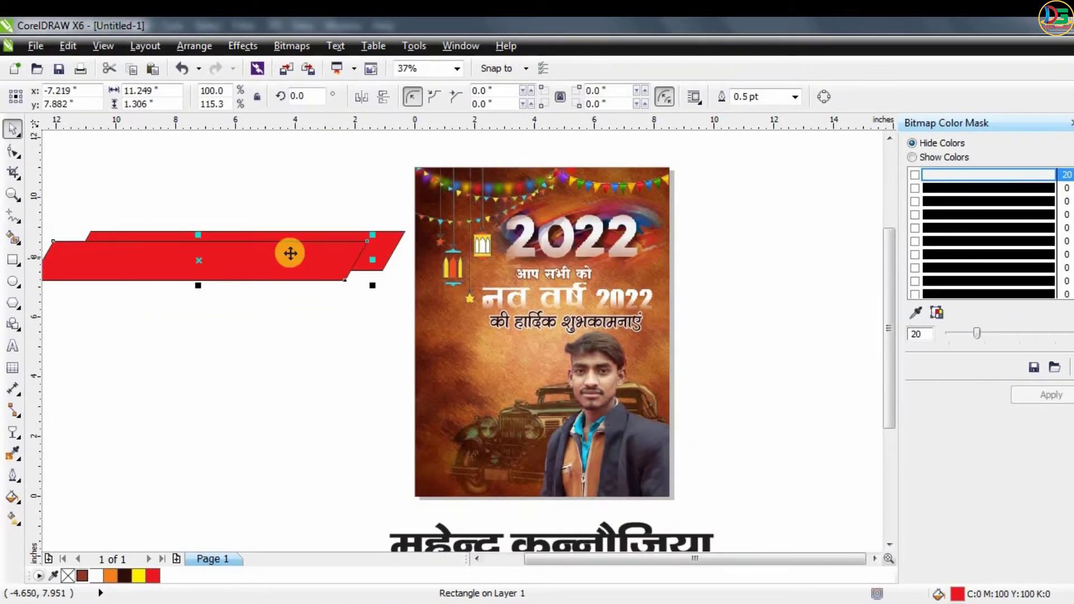
Send the copied parallelogram to the back, fill it orange and remove its outline.
key("shift+Page_Down")
left_click(1072, 386)
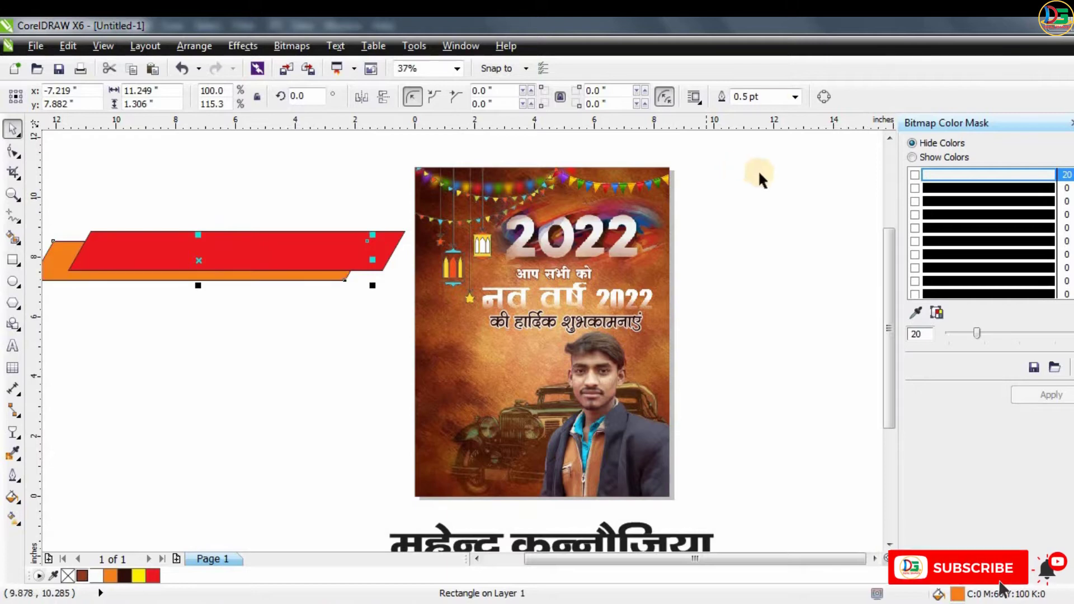
left_click(795, 97)
left_click(777, 111)
left_click(395, 302)
scroll(429, 286, "down", 1)
scroll(358, 278, "up", 1)
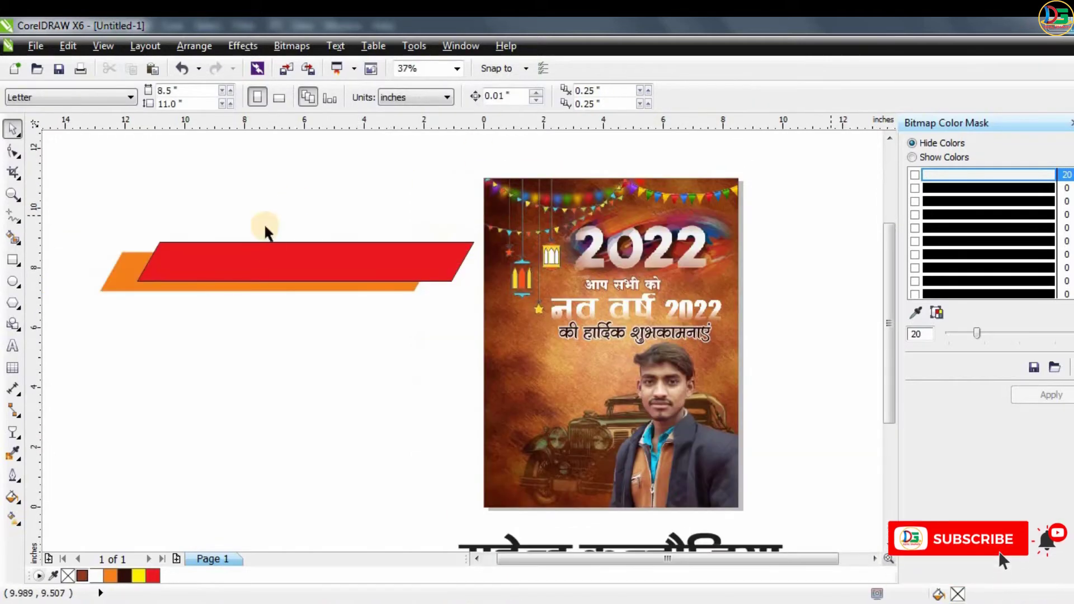
Duplicate the red parallelogram in place and narrow the copy to about 5.9 in.
left_click(264, 263)
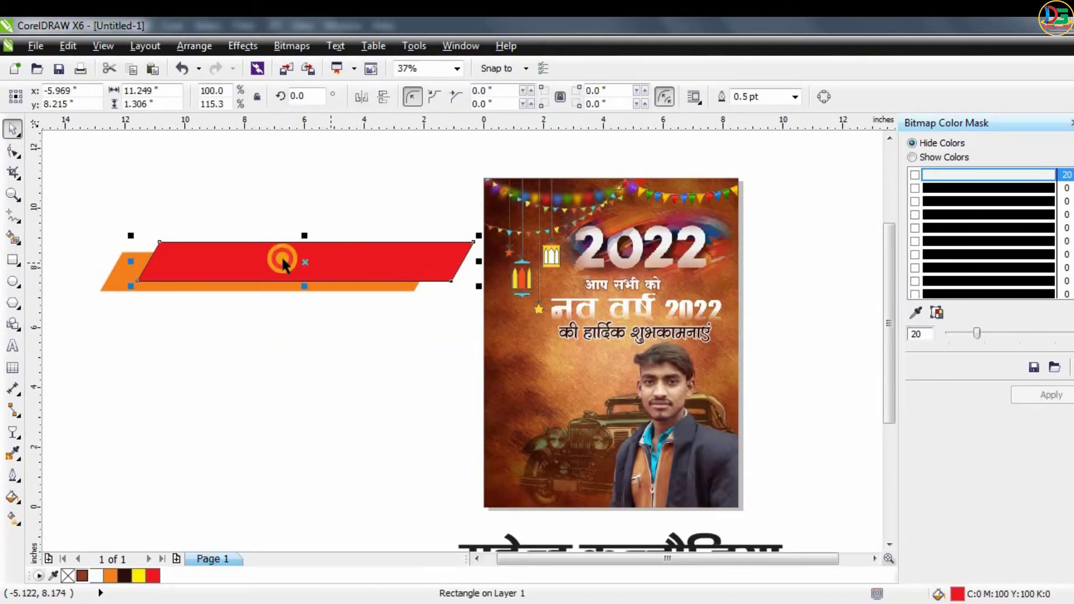
key("ctrl+v")
left_click_drag(438, 262, 355, 233)
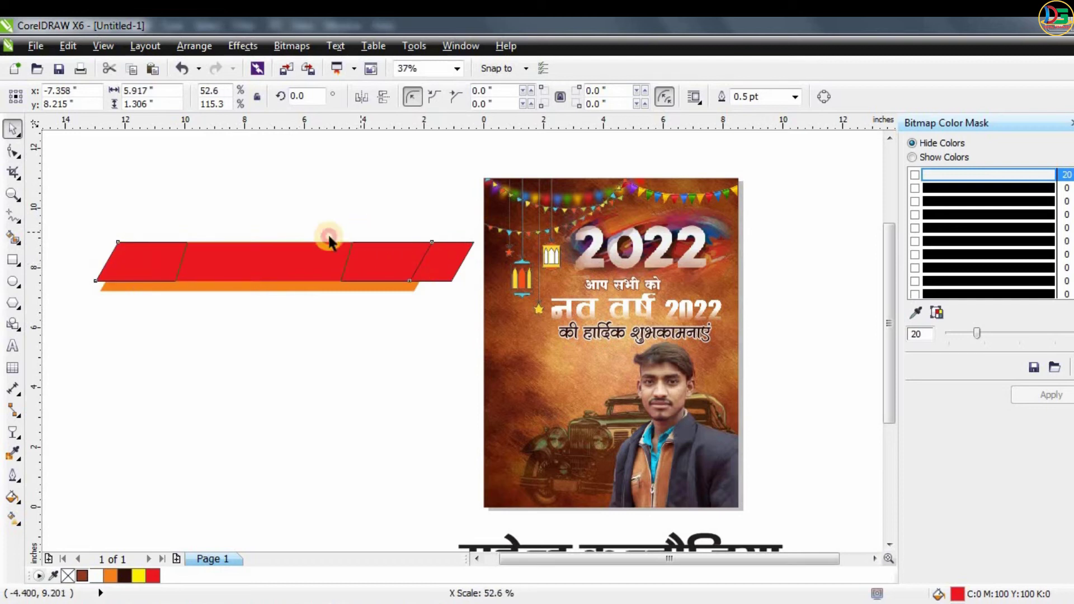
left_click(263, 259)
Heighten the short red parallelogram to about 1.75 in, skew it to about 6.5 in wide and set it over the long red bar.
mouse_move(264, 237)
left_mouse_down()
mouse_move(275, 236)
mouse_move(267, 219)
mouse_move(291, 225)
mouse_move(282, 235)
left_mouse_up()
left_click(297, 240)
left_click(294, 254)
left_click(267, 265)
left_click(312, 180)
left_click(279, 231)
left_click_drag(303, 259, 260, 263)
left_click(281, 249)
left_click(258, 173)
scroll(256, 235, "up", 1)
left_click_drag(260, 264, 265, 261)
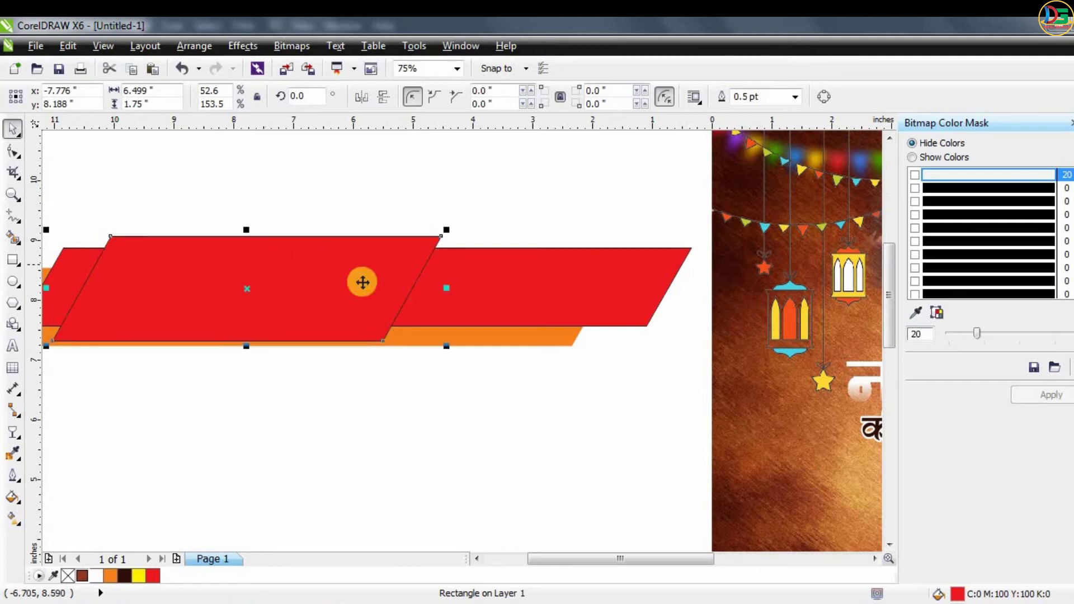
Widen the long red parallelogram toward the poster and adjust its slant, to about 13.1 in wide.
scroll(363, 282, "down", 1)
left_click(481, 291)
left_click_drag(531, 284, 593, 284)
left_click(522, 288)
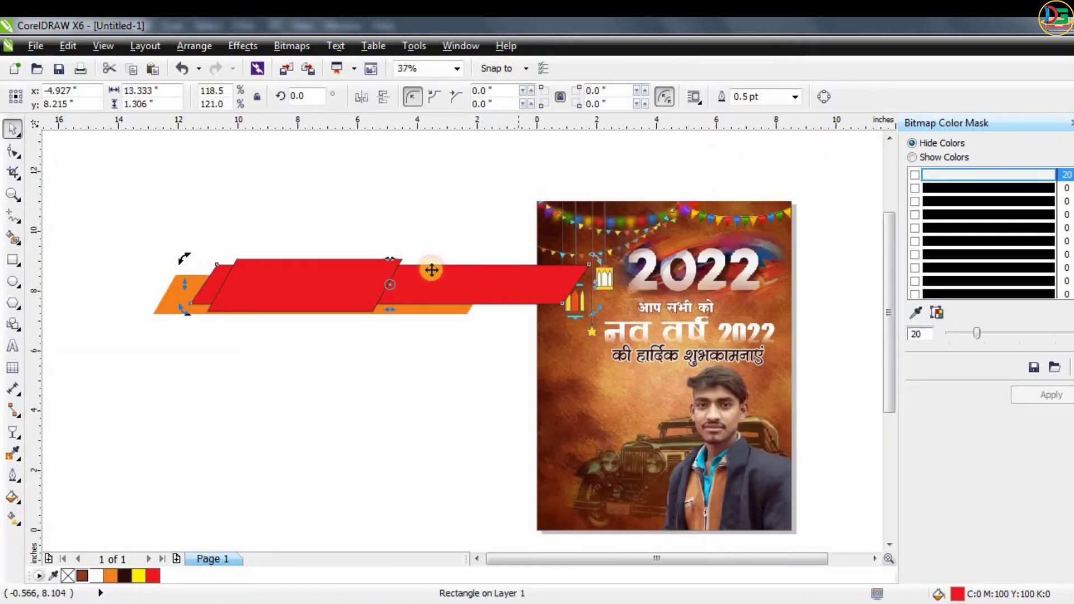
left_click(328, 275)
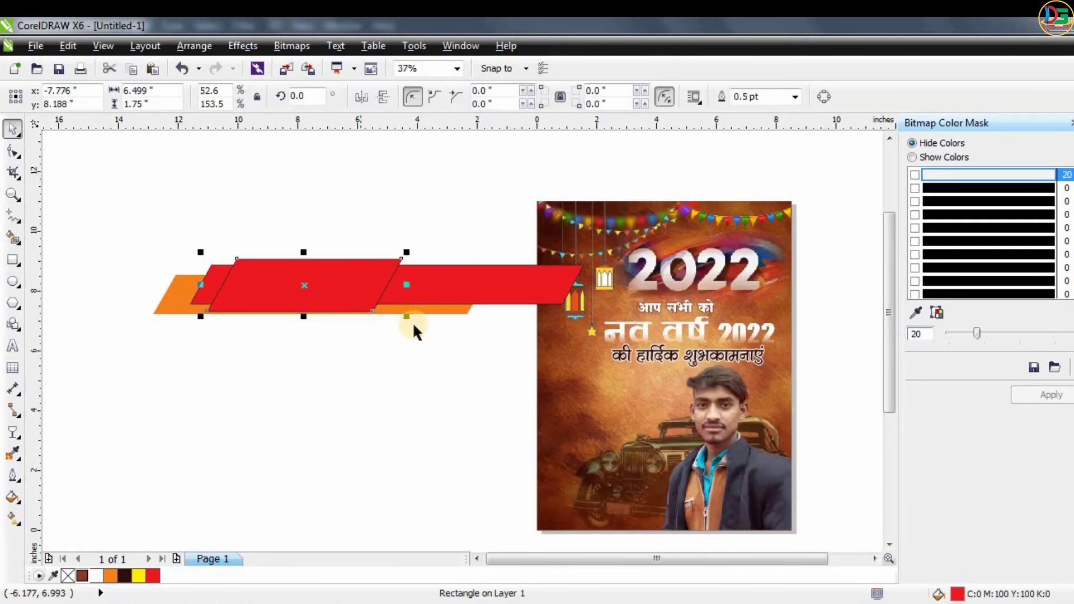
Move the orange parallelogram slightly up behind the red bars, to about x -7.28 in, y 8.02 in.
left_click(299, 346)
scroll(236, 288, "up", 1)
left_click_drag(110, 316, 107, 309)
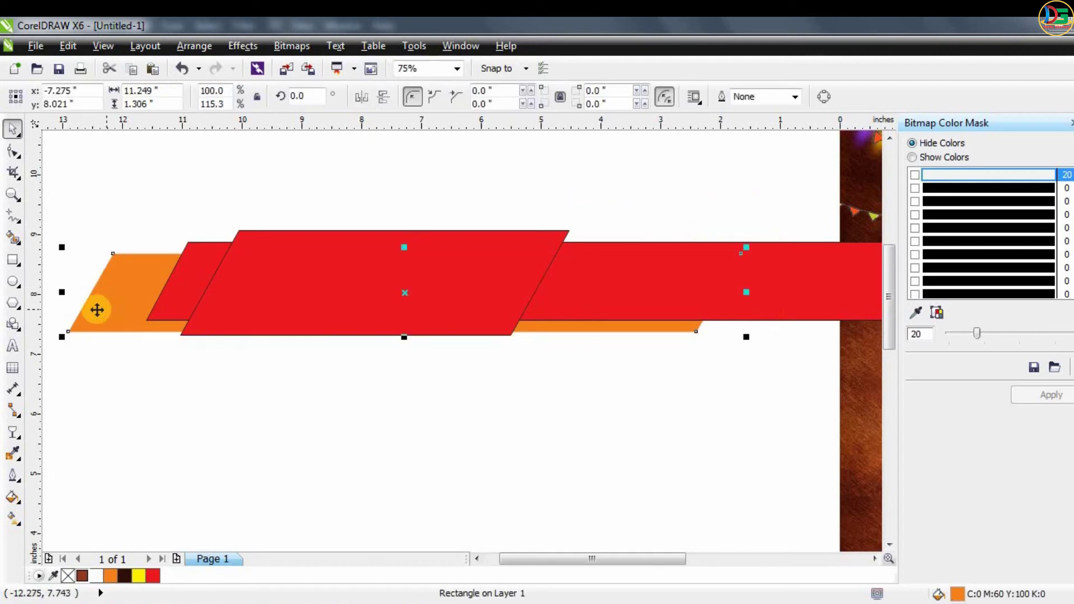
left_click(256, 406)
Try a dark red fill (C20 M100 Y100 K19) on the orange parallelogram.
left_click(650, 322)
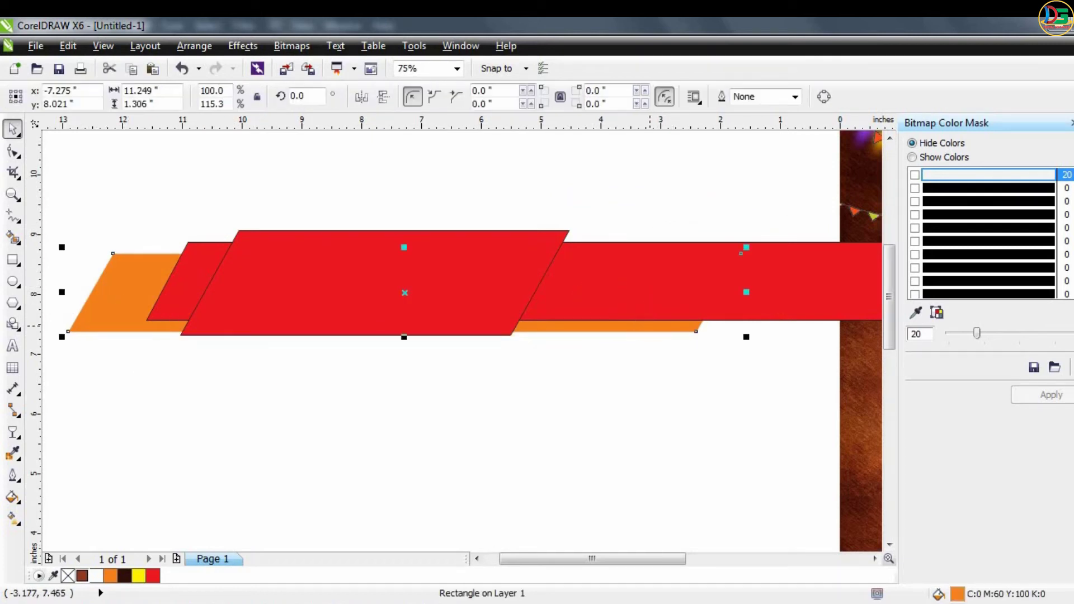
left_click(1072, 432)
left_click(1072, 447)
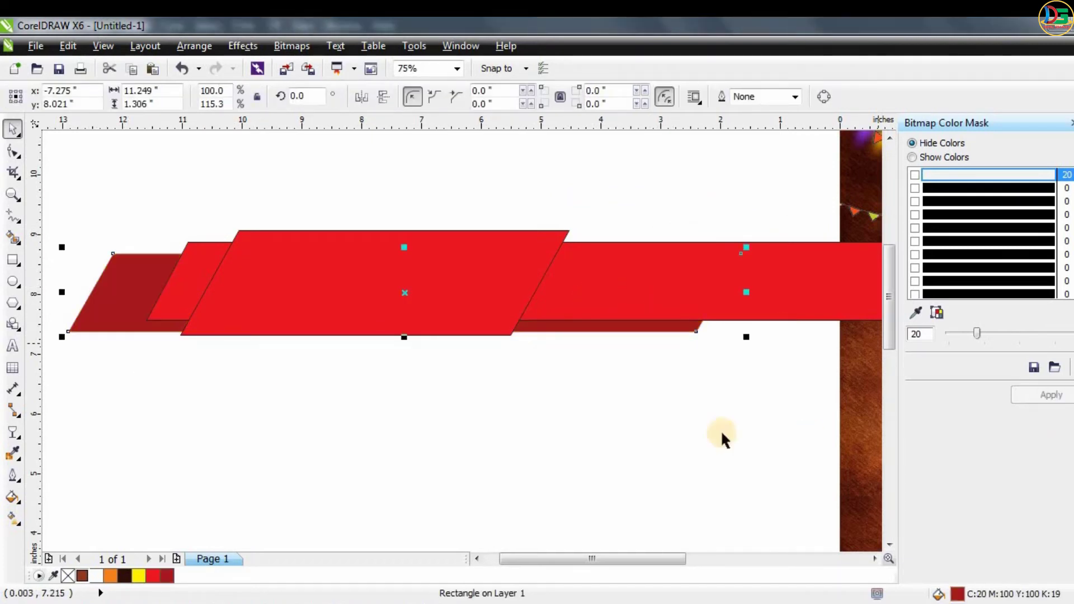
scroll(568, 379, "down", 1)
key("ctrl+z")
Undo the dark red fill on the orange parallelogram and remove the outline from the long red parallelogram.
left_click(632, 399)
left_click(640, 344)
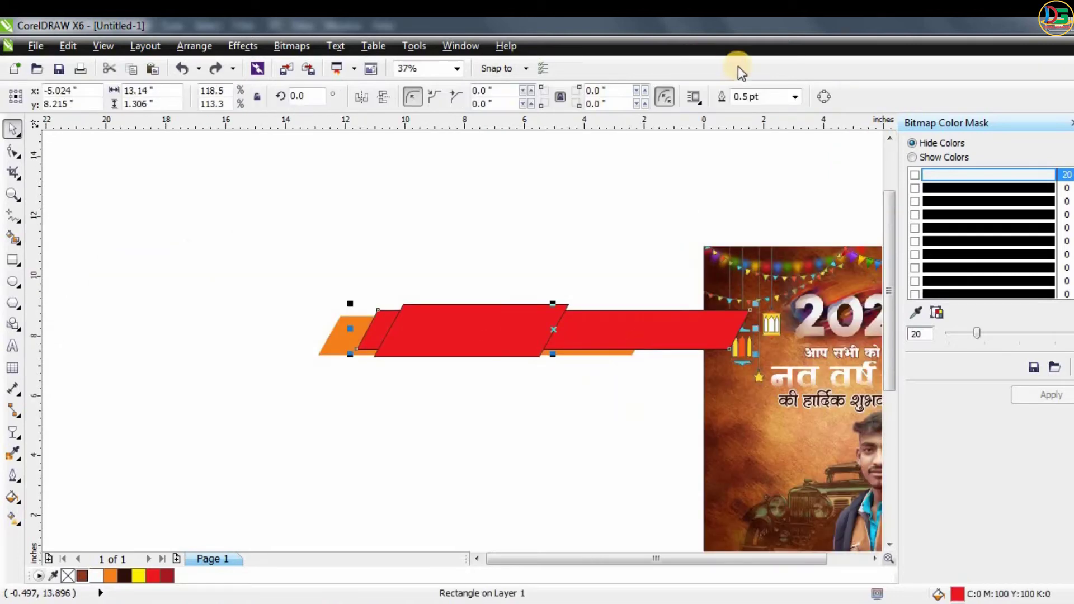
left_click(794, 98)
left_click(764, 112)
left_click(619, 224)
scroll(572, 323, "up", 1)
Apply a horizontal linear fountain fill from red to dark brown across the short front parallelogram, with a red node at position 30.
left_click(304, 367)
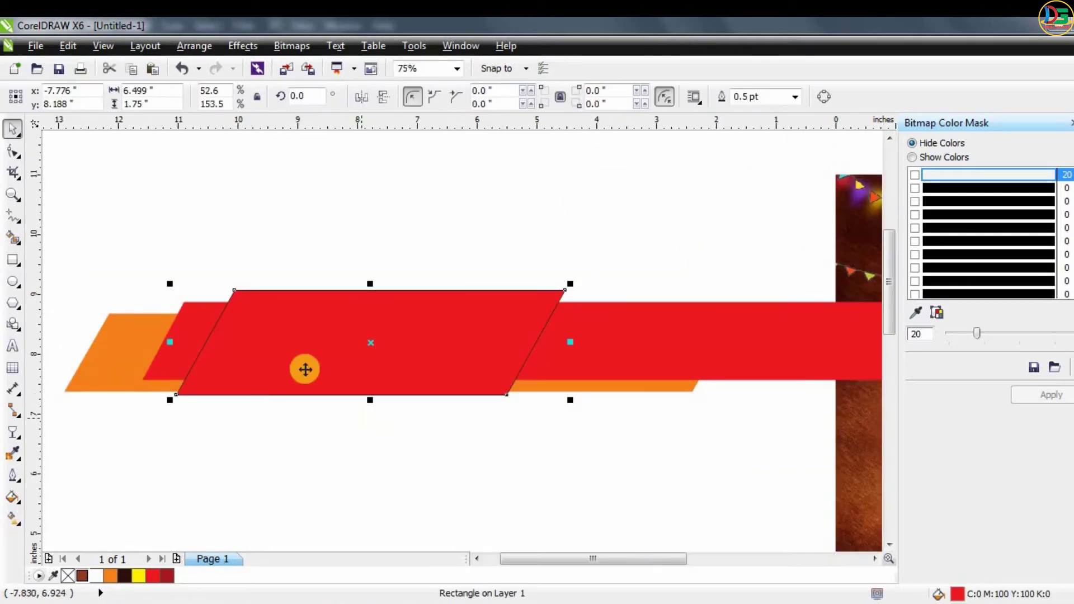
key("g")
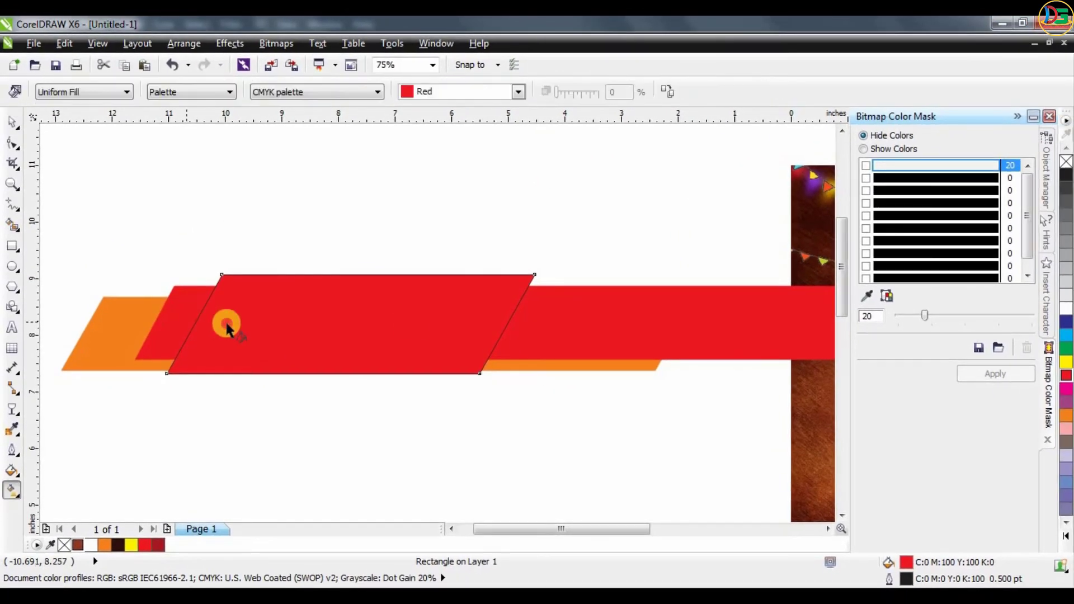
left_click_drag(227, 327, 513, 320)
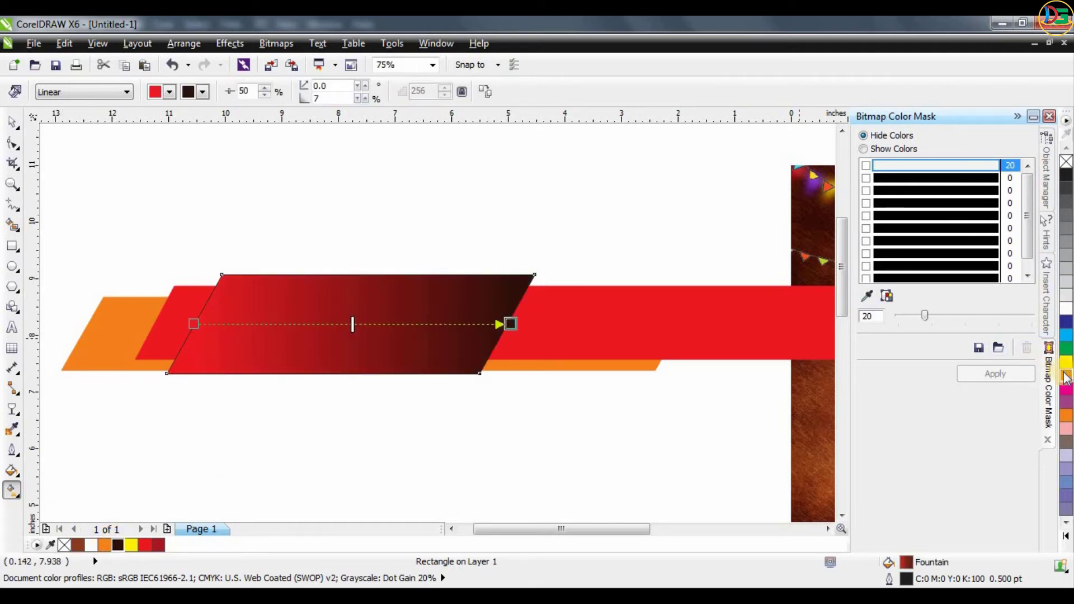
left_click_drag(292, 327, 291, 325)
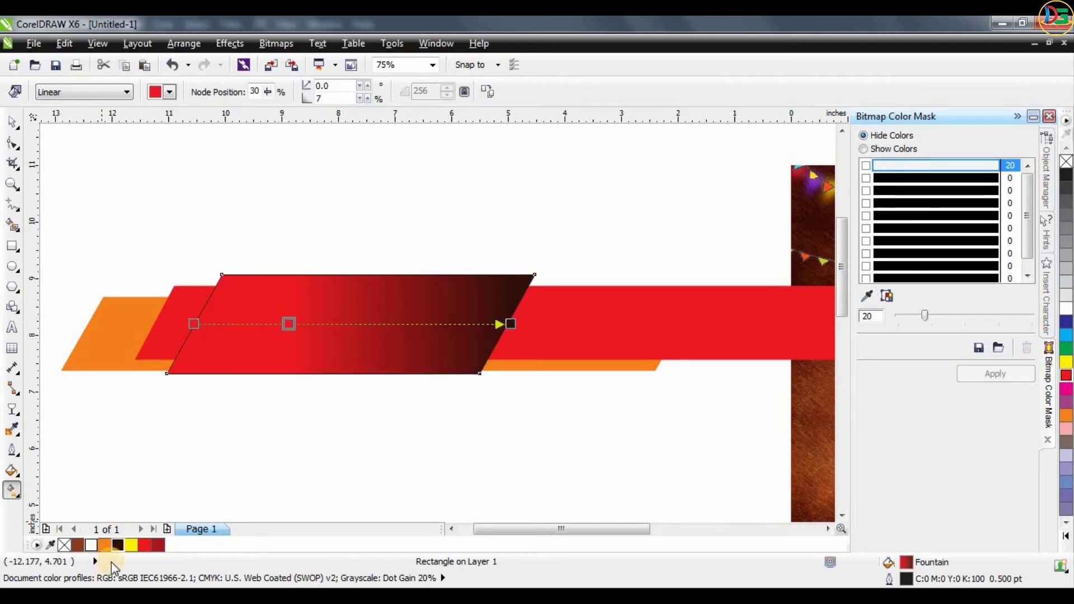
left_click(12, 122)
left_click(261, 224)
Remove the outline from the gradient-filled front parallelogram.
scroll(176, 287, "down", 1)
scroll(179, 289, "up", 1)
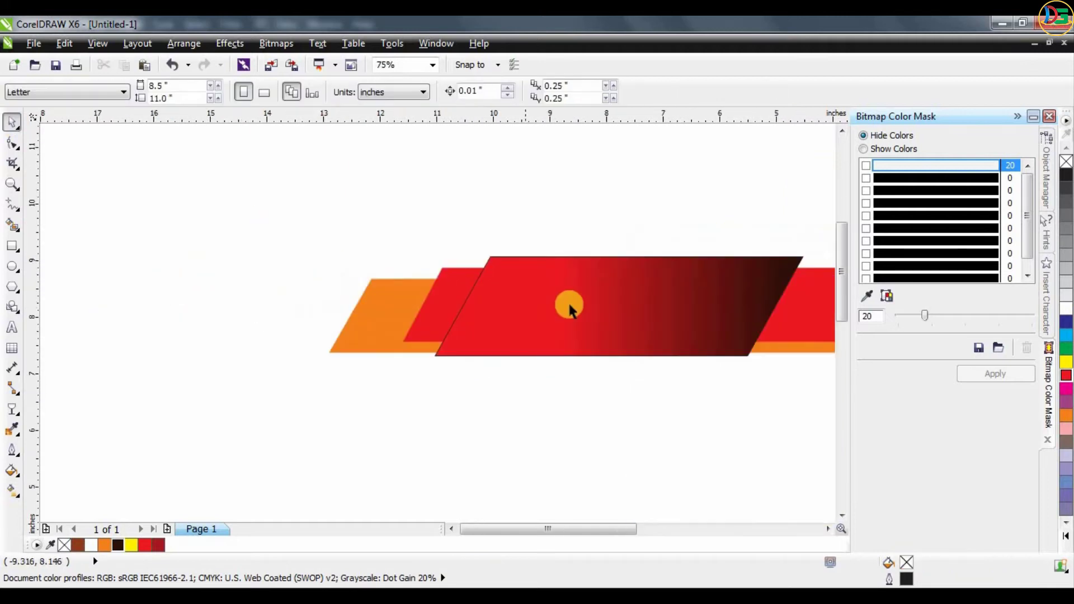
left_click(570, 306)
left_click(729, 103)
left_click(329, 225)
scroll(328, 225, "down", 1)
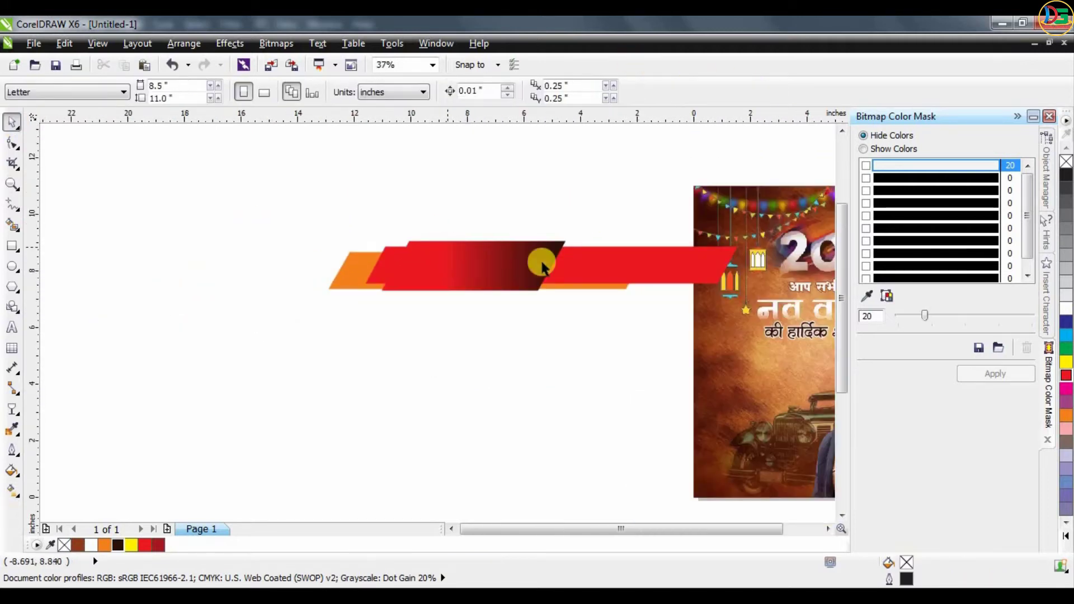
Make the start of the front parallelogram's gradient dark brown and extend its end point well past the shape, over the long red bar.
left_click(540, 262)
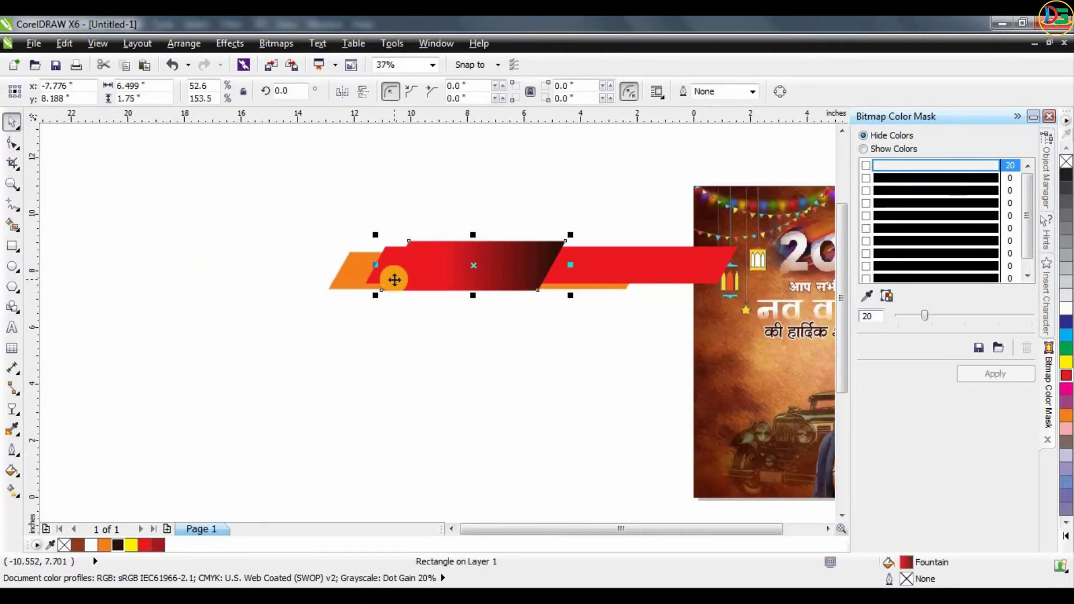
key("g")
left_click_drag(387, 269, 390, 264)
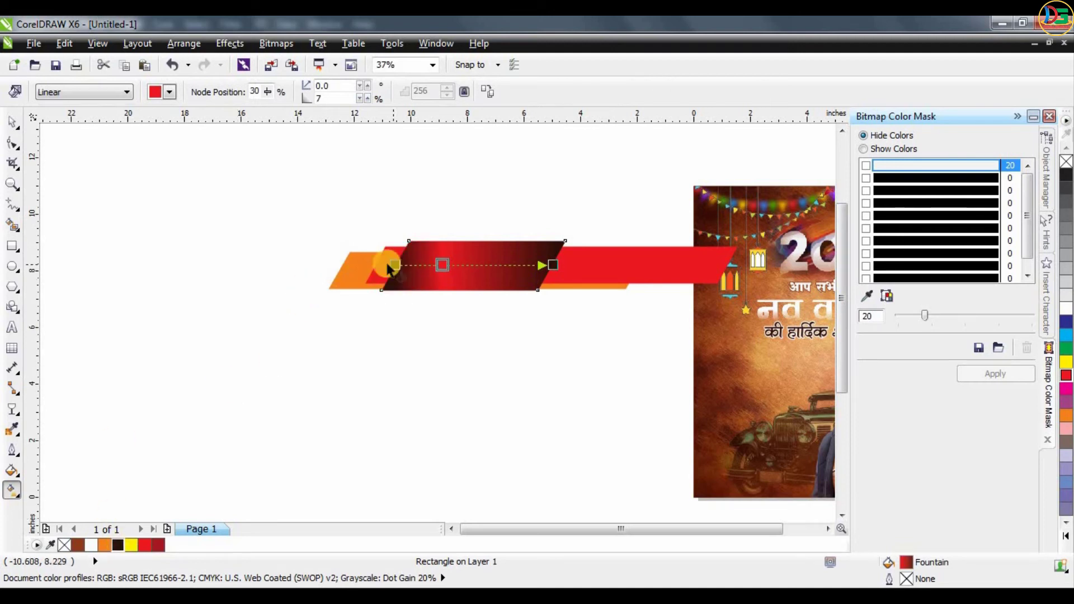
left_click_drag(553, 265, 649, 259)
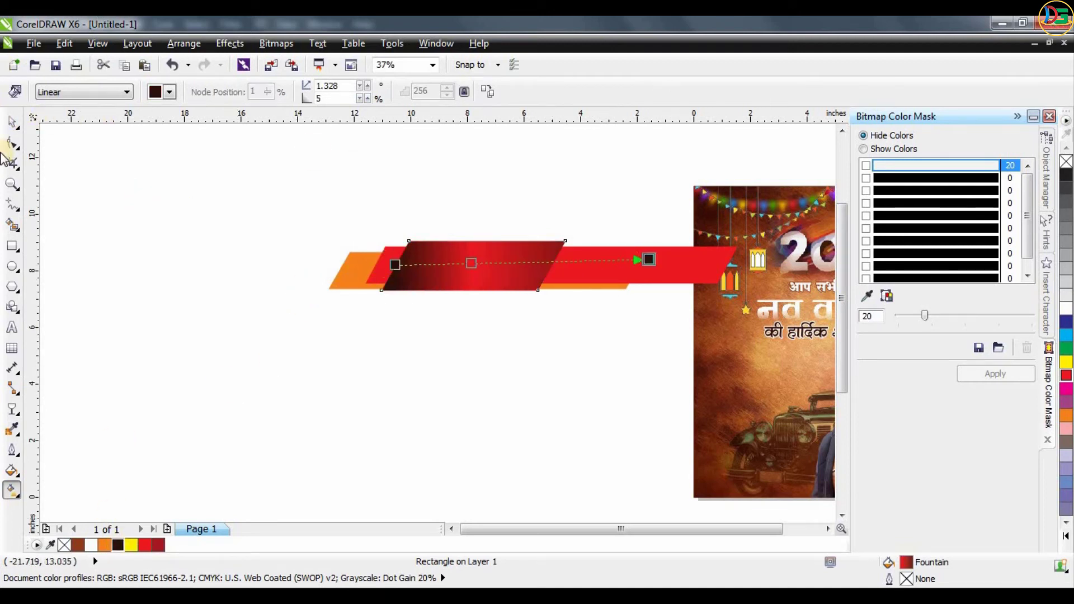
left_click(11, 122)
left_click(213, 251)
Stretch the gradient parallelogram upward and downward to about 2.11 in tall.
left_click(462, 255)
scroll(473, 227, "up", 1)
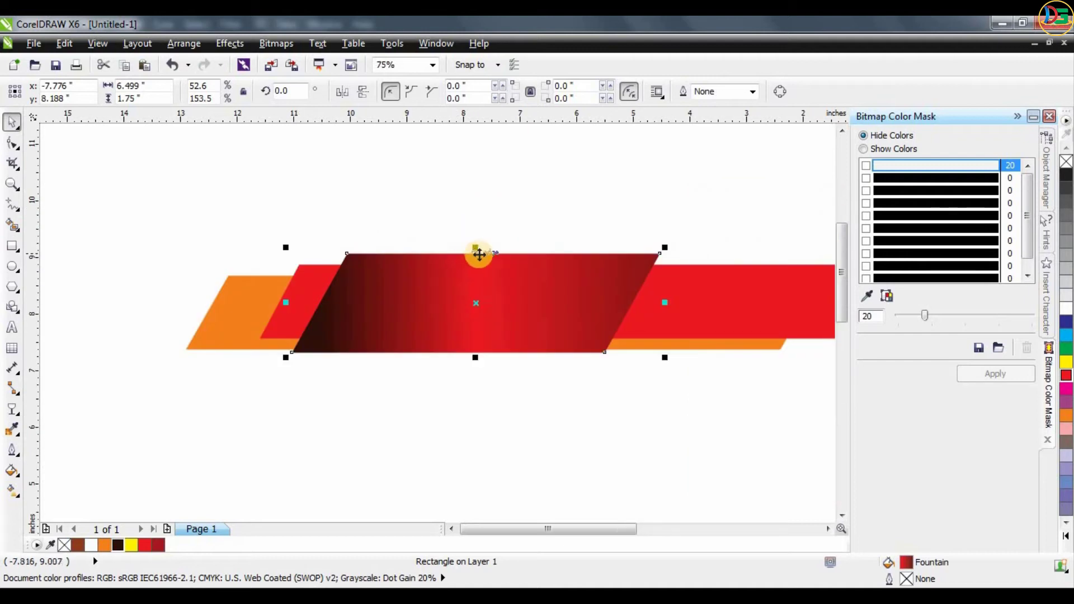
left_click_drag(478, 240, 477, 236)
left_click(757, 230)
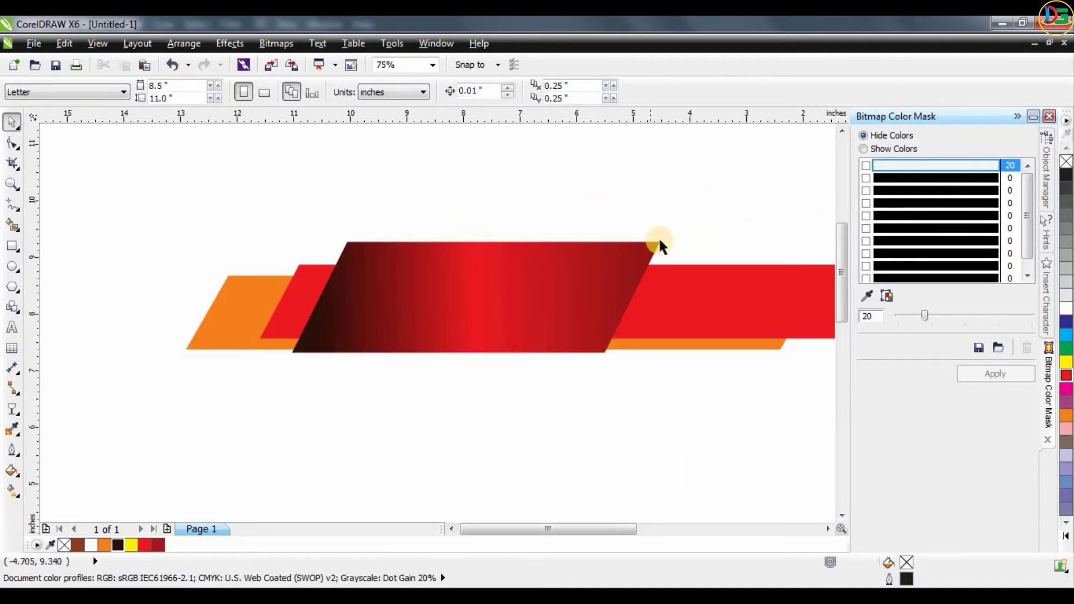
left_click(658, 243)
left_click_drag(472, 359, 471, 383)
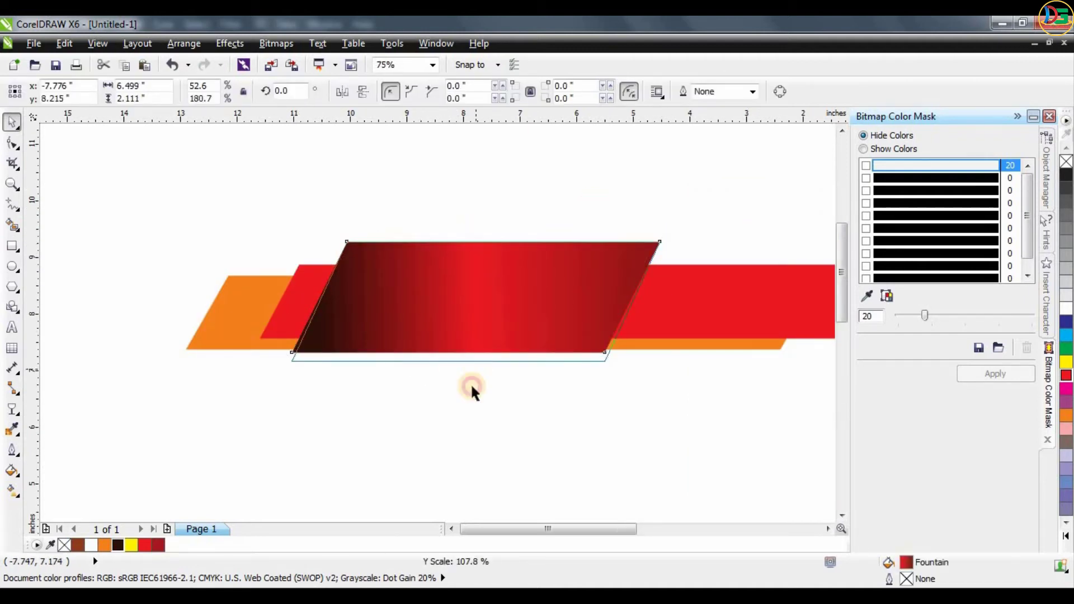
Shift the gradient parallelogram away from the poster to cover the long red bar's end and move the orange one to about x -7.1 in.
left_click(218, 343)
left_click(246, 355)
left_click_drag(216, 331, 263, 331)
left_click(296, 306)
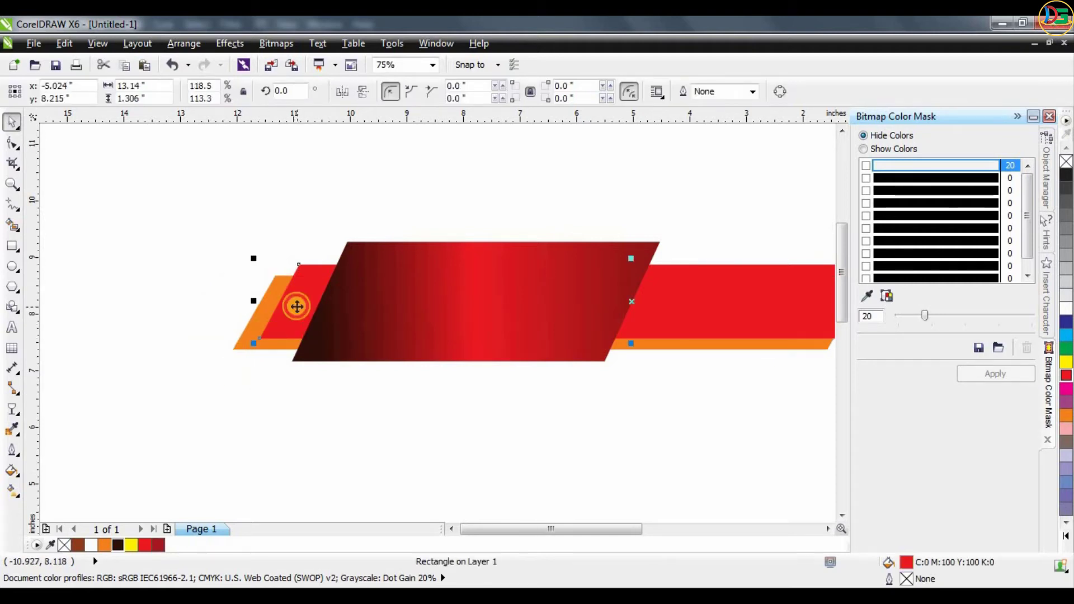
left_click(435, 373)
left_click_drag(461, 330, 415, 330)
left_click(446, 382)
scroll(328, 329, "down", 1)
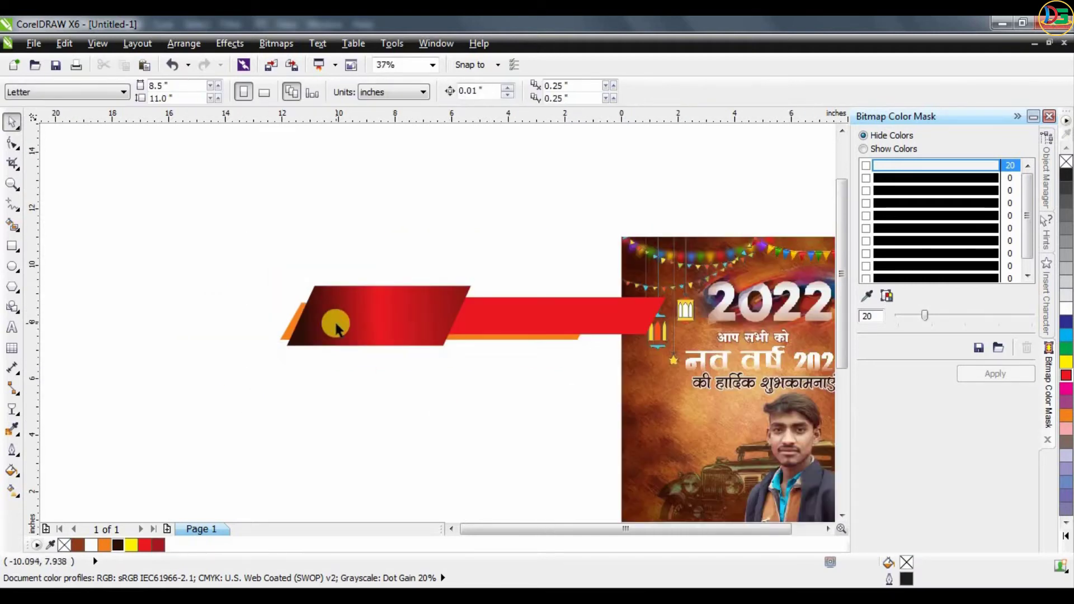
scroll(400, 329, "up", 1)
left_click_drag(496, 346, 459, 345)
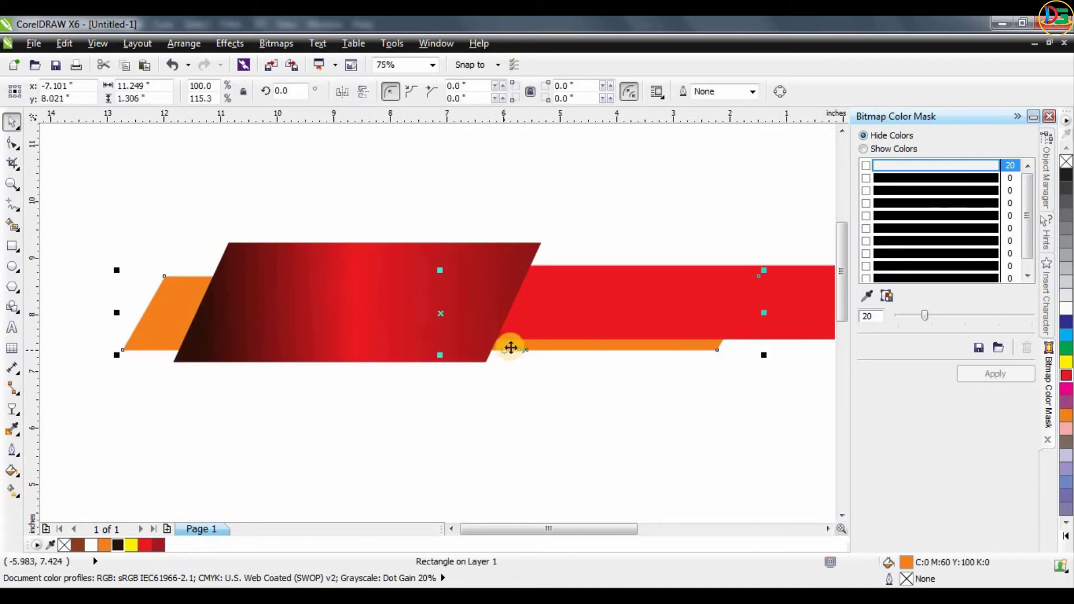
left_click(425, 433)
Resize the gradient parallelogram to about 6.71 in wide and 2.15 in tall.
left_click(349, 244)
mouse_move(358, 251)
left_mouse_down()
mouse_move(358, 260)
mouse_move(355, 244)
mouse_move(343, 250)
left_mouse_up()
left_click(392, 263)
key("ctrl+z")
key("Escape")
left_click(515, 273)
left_click(550, 244)
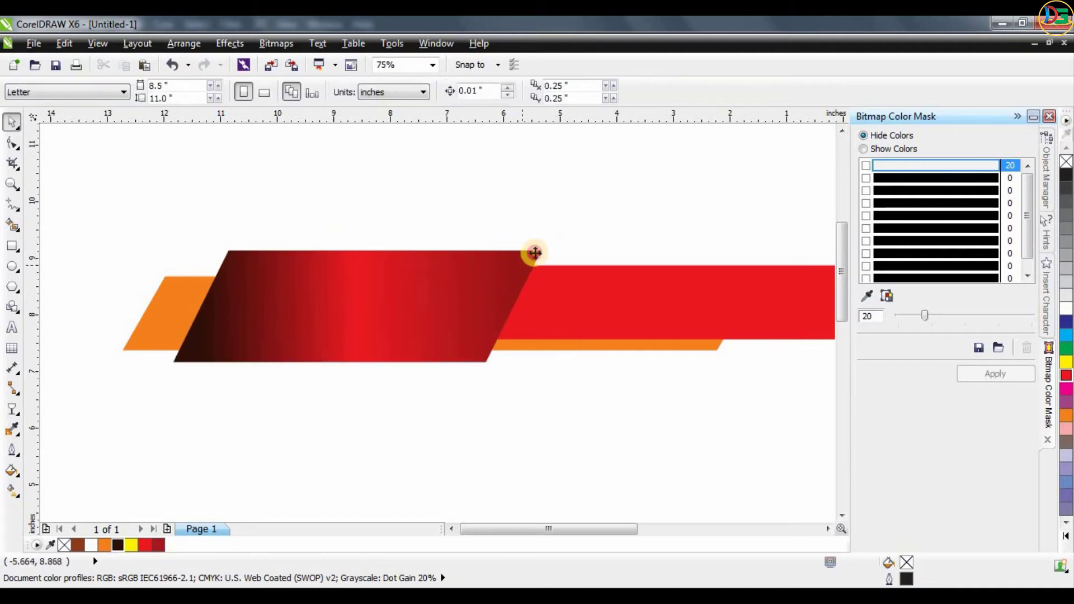
left_click(534, 253)
left_click_drag(548, 244, 556, 238)
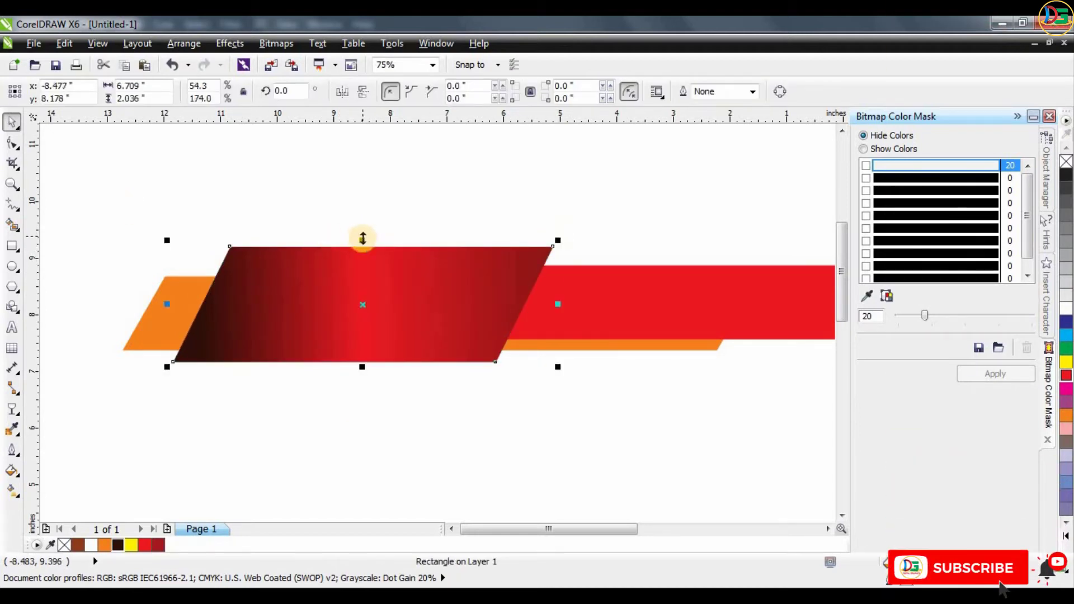
left_click_drag(362, 237, 365, 230)
Draw a closed triangle about 1.02 x 0.50 in from the gradient parallelogram's upper right corner down to the long red bar with the Pen tool.
left_click(14, 168)
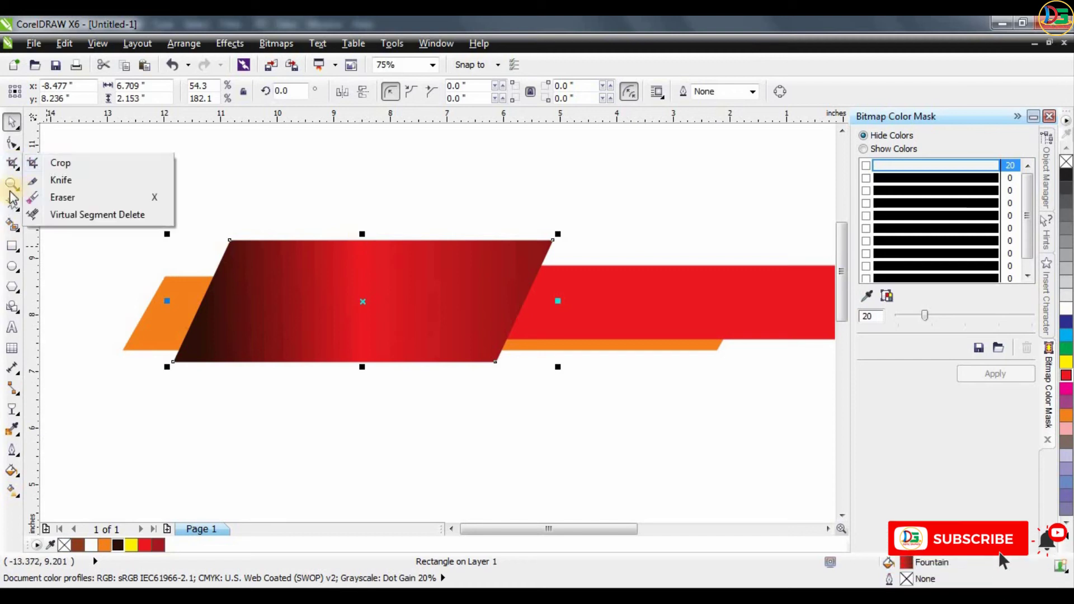
left_click(12, 204)
left_click(57, 272)
scroll(517, 235, "up", 4)
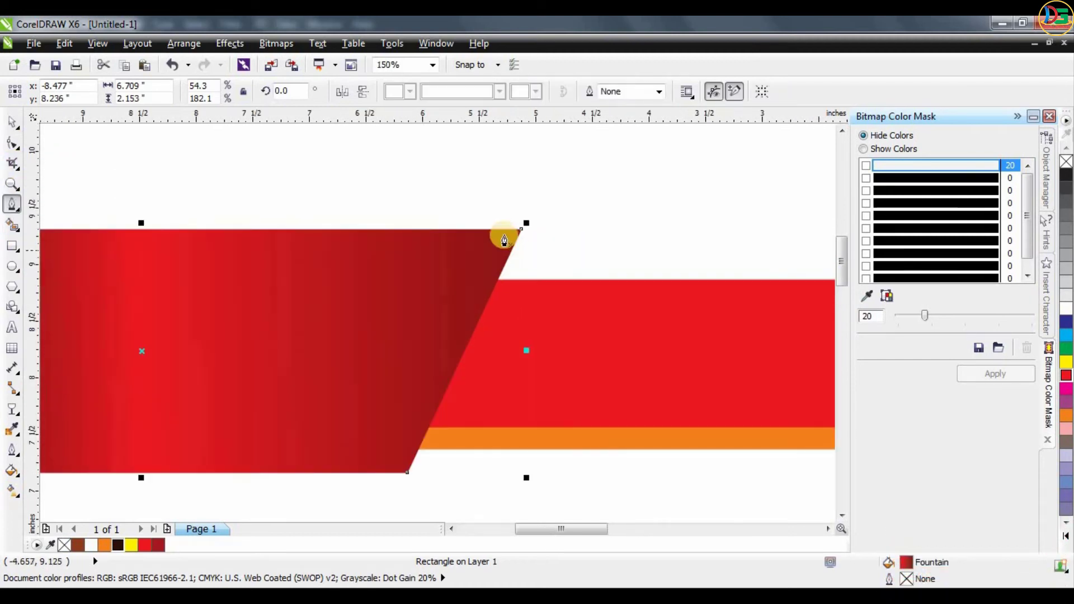
left_click(521, 233)
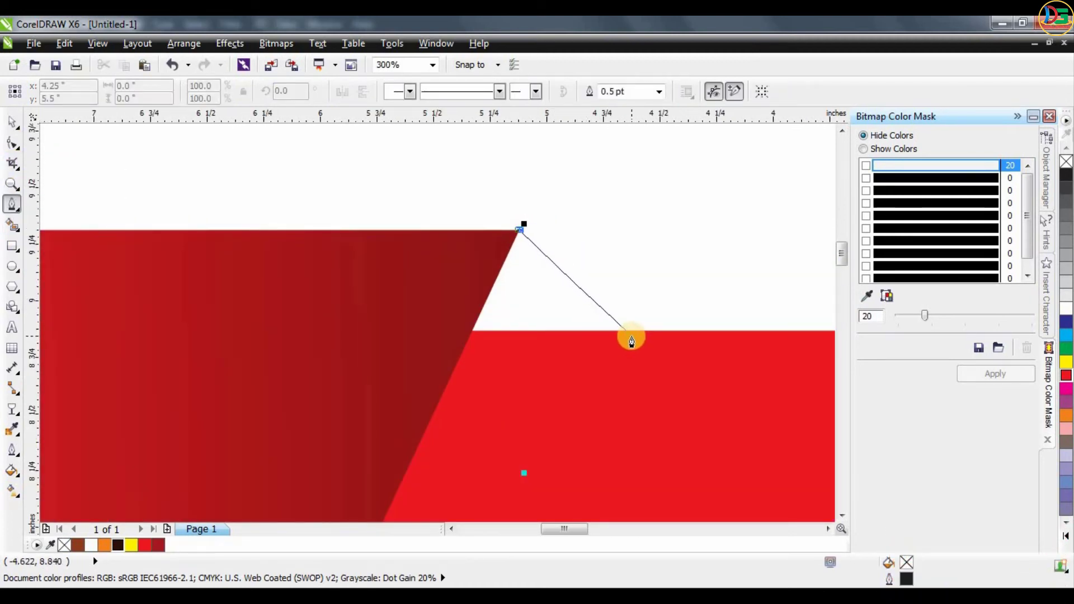
left_click(631, 336)
left_click(401, 343)
left_click(519, 230)
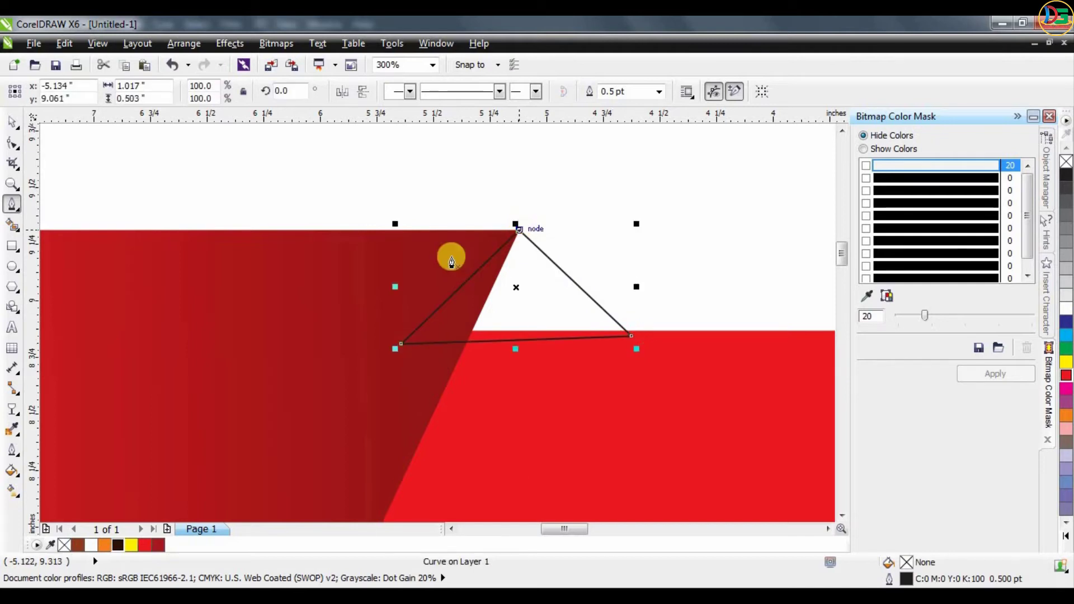
Fill the triangle with orange, without an outline, and send it behind the bars.
left_click(17, 129)
left_click(1065, 415)
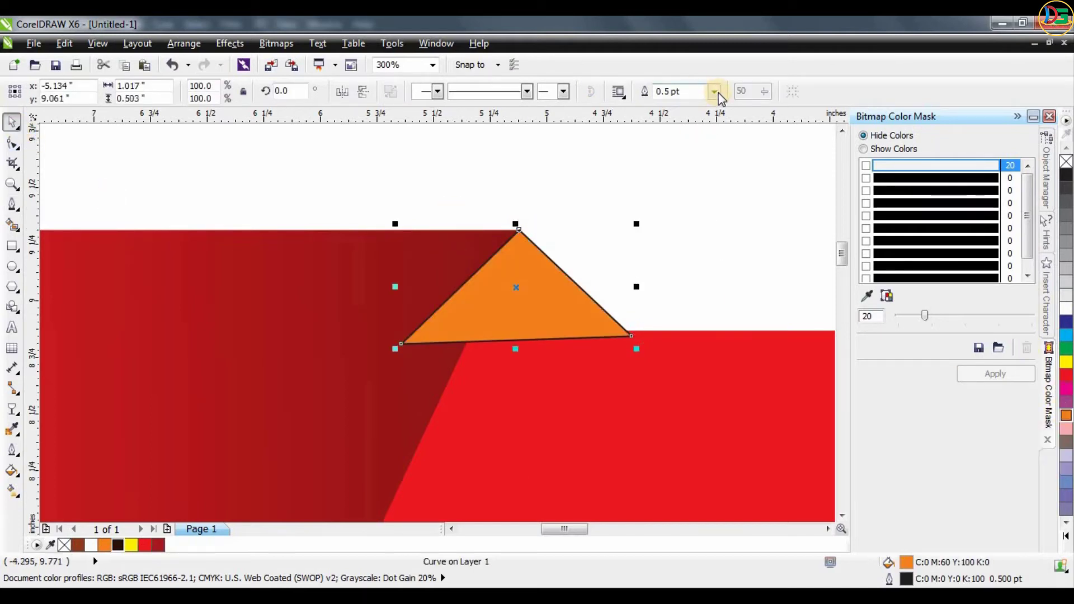
left_click(714, 91)
left_click(698, 105)
key("shift+Page_Down")
scroll(657, 259, "down", 2)
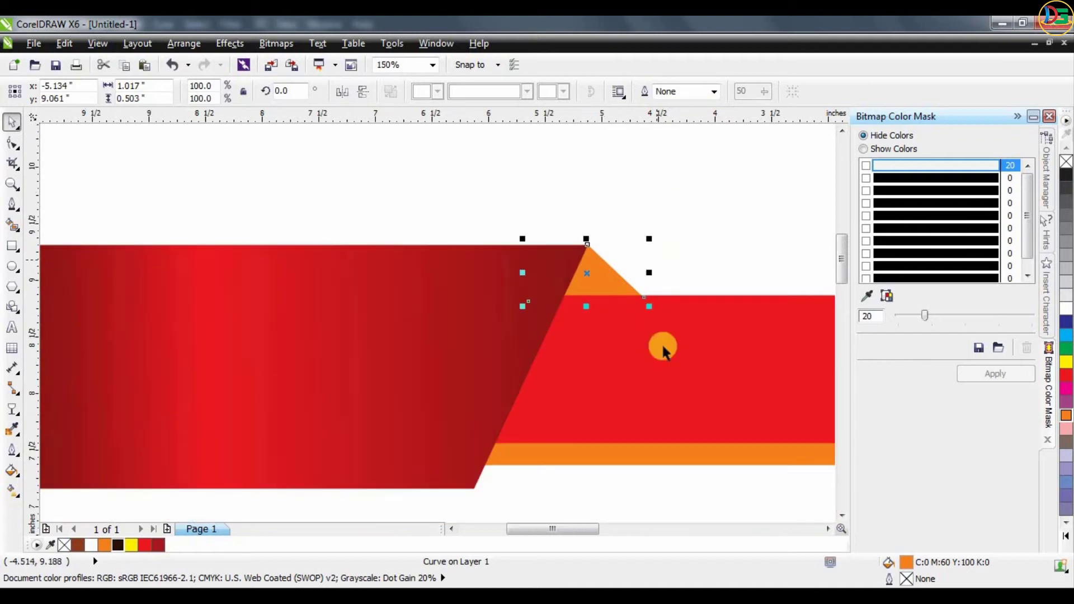
left_click(664, 374)
Draw a closed triangle about 1.14 x 0.29 in joining the lower left corners of the orange and gradient parallelograms.
scroll(218, 345, "up", 1)
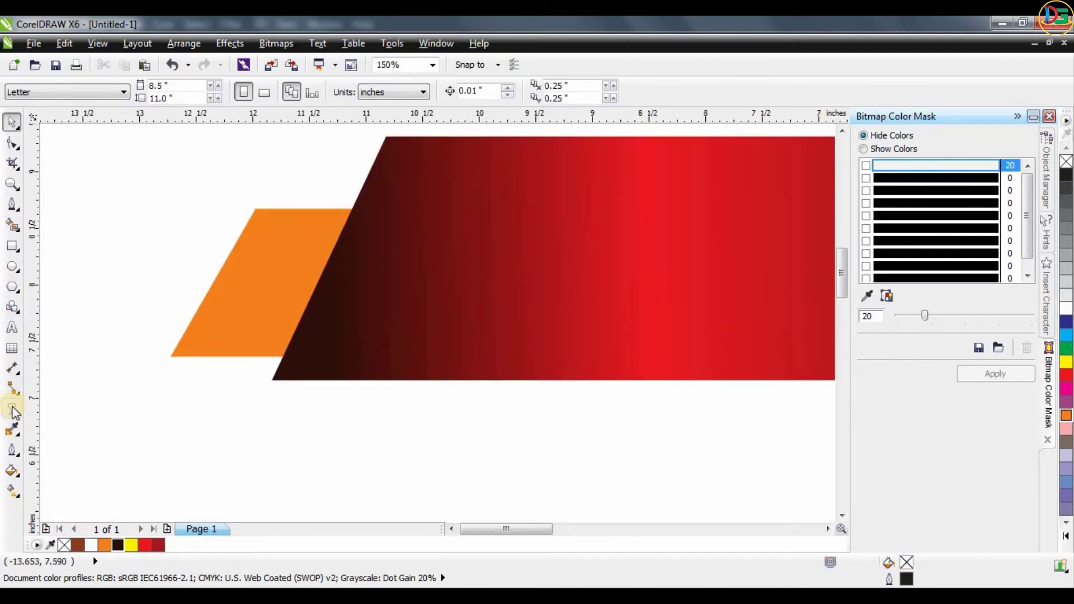
left_click(12, 204)
scroll(171, 342, "up", 1)
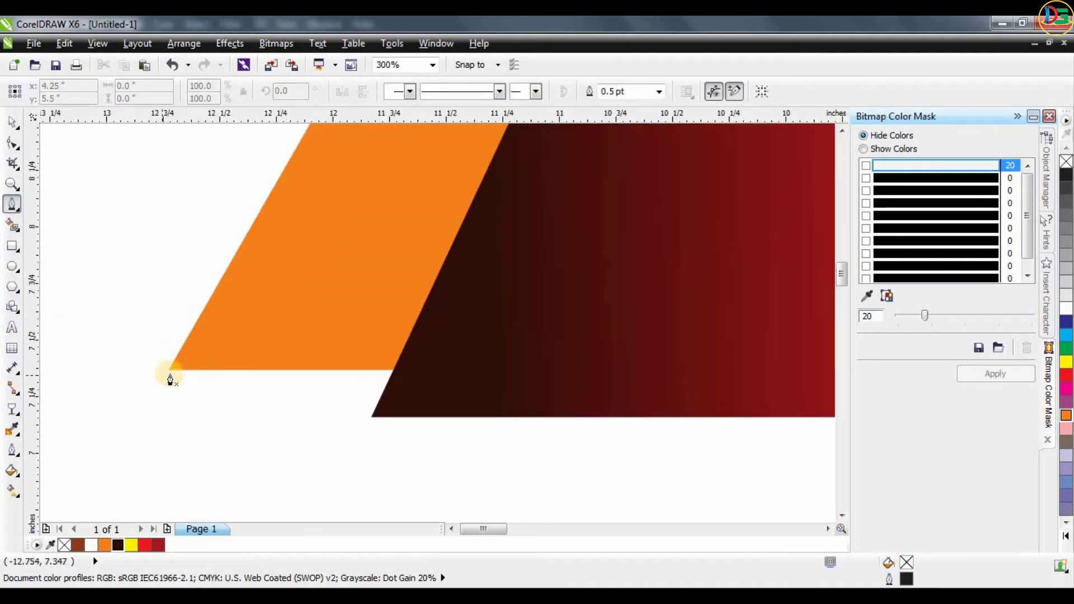
left_click(169, 370)
left_click(373, 417)
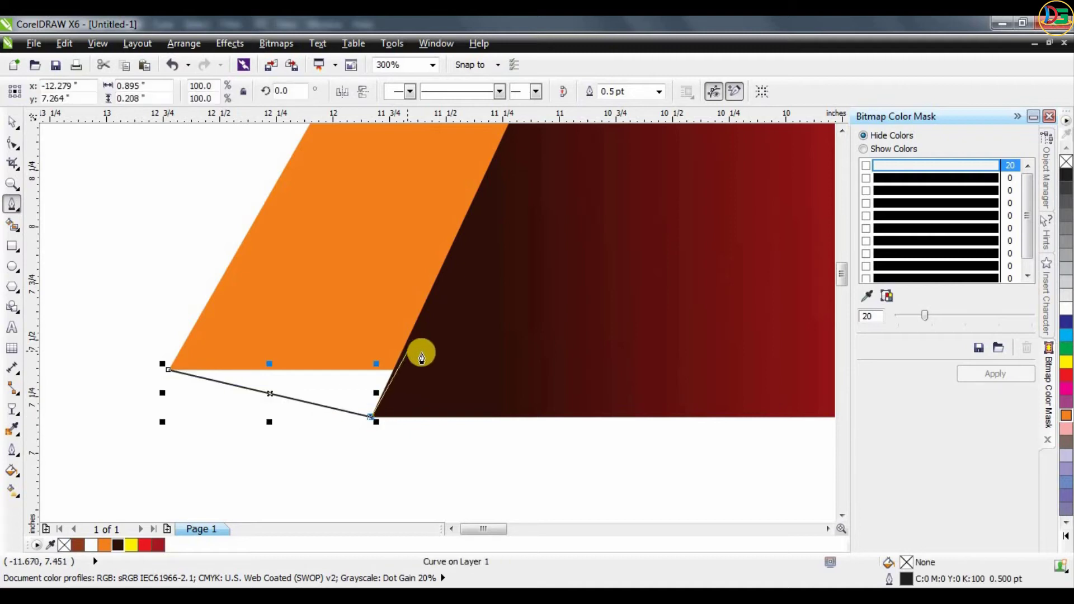
left_click(424, 353)
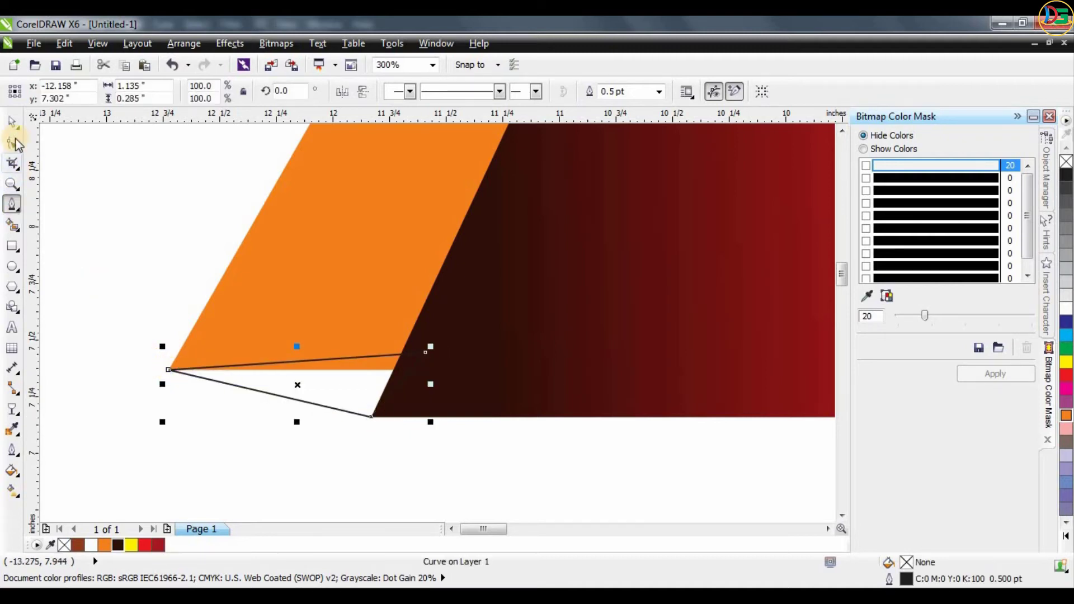
Fill the lower triangle with dark red, without an outline, and place it behind the bars.
left_click(12, 121)
left_click(155, 544)
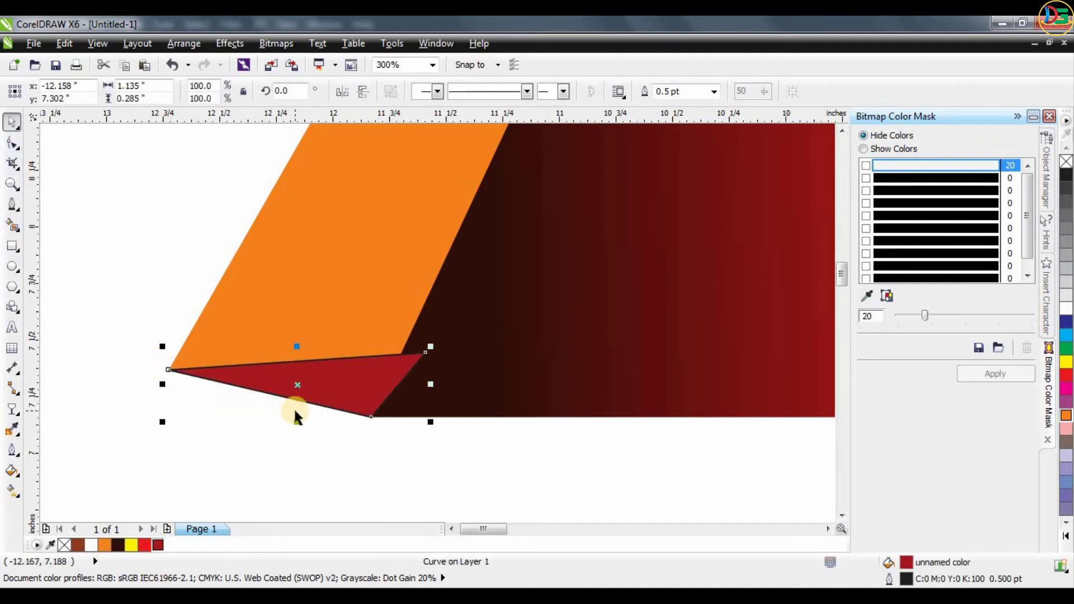
left_click(714, 93)
left_click(657, 178)
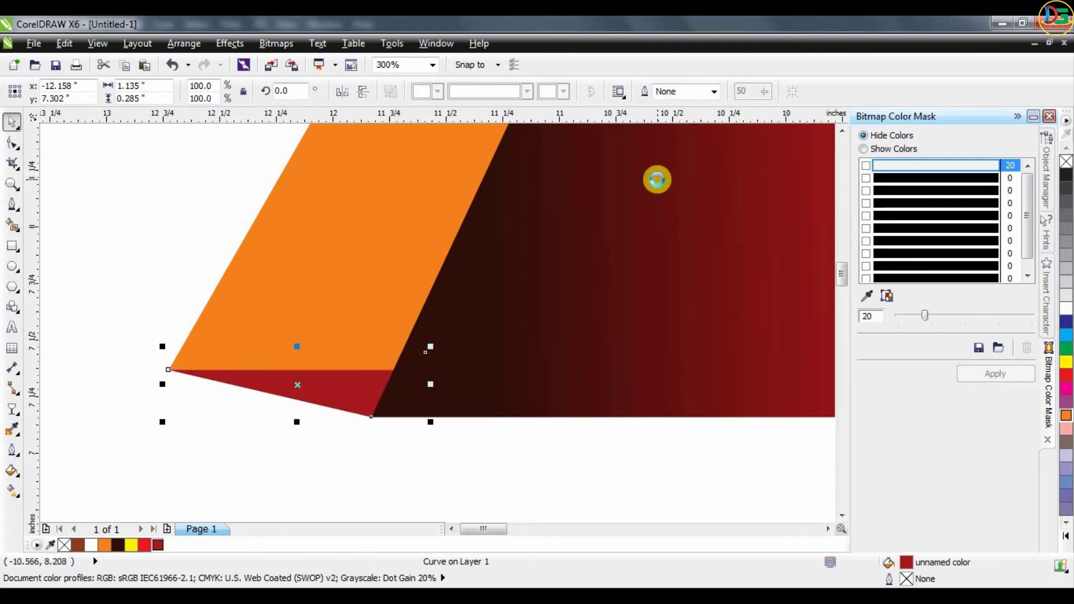
scroll(401, 376, "down", 1)
scroll(402, 376, "down", 1)
left_click(168, 348)
Group the three slanted bars and the two fold triangles into one banner.
scroll(248, 313, "down", 2)
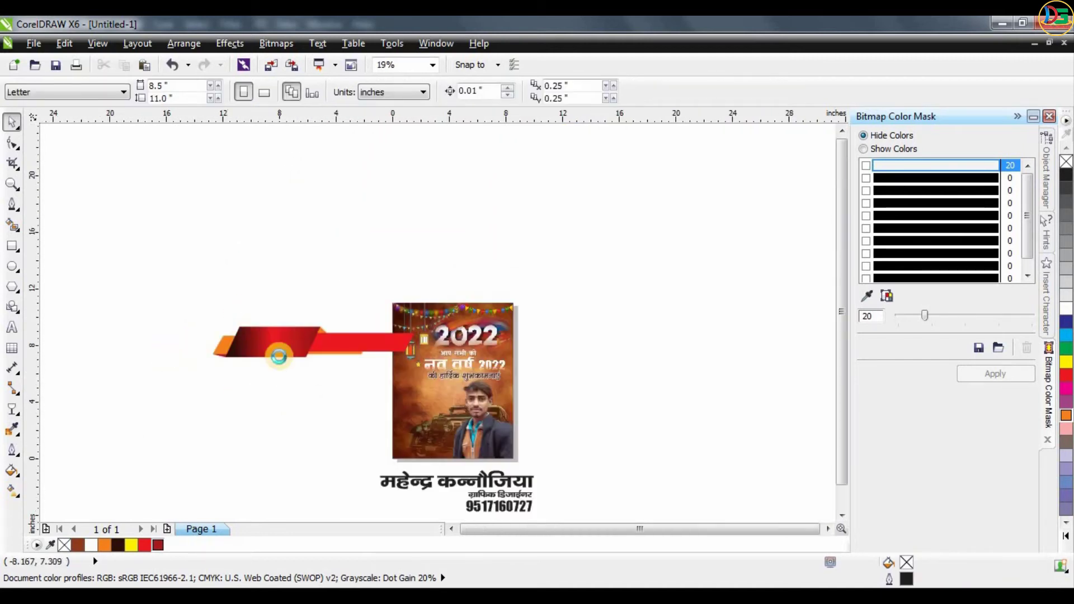
scroll(278, 356, "up", 1)
left_click_drag(481, 369, 330, 372)
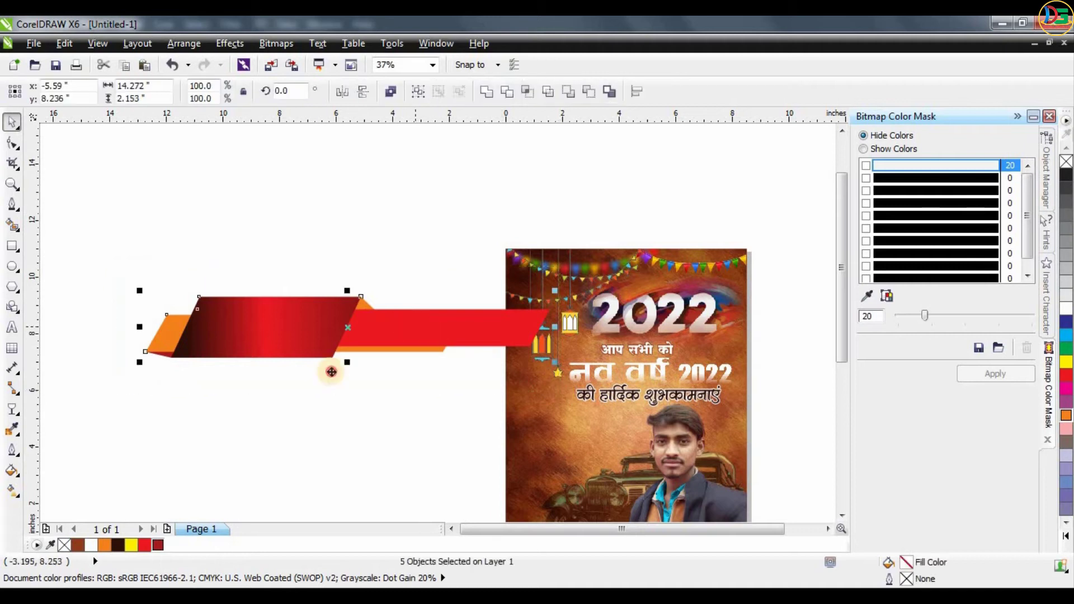
key("ctrl+g")
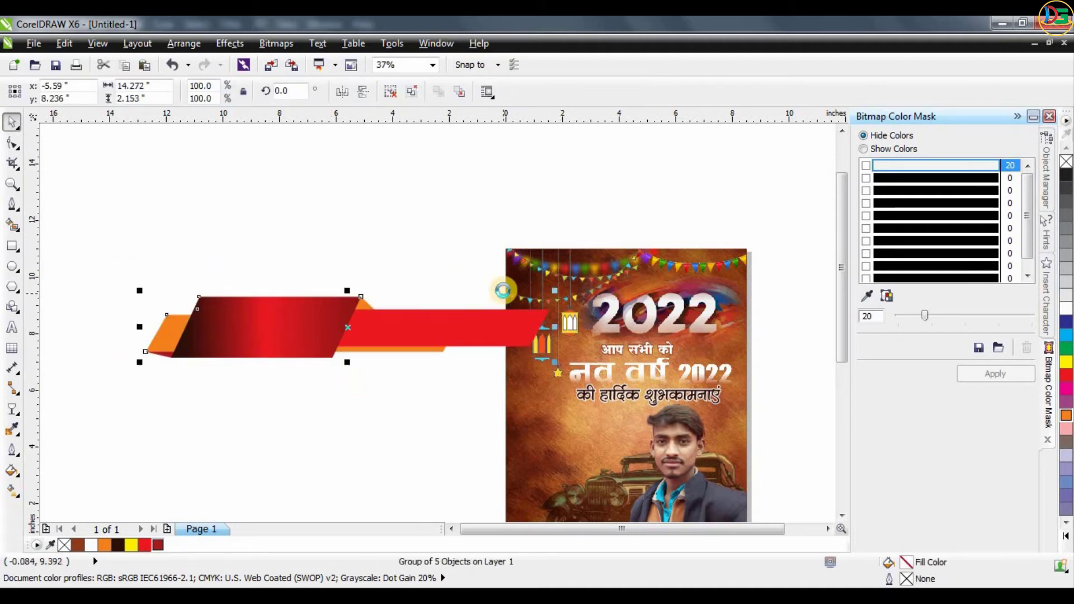
Scale the banner group to about 8.75 x 1.32 in and place it along the poster's bottom edge, at about x 4.37 in, y 0.8 in.
scroll(503, 289, "down", 1)
left_click_drag(459, 286, 455, 286)
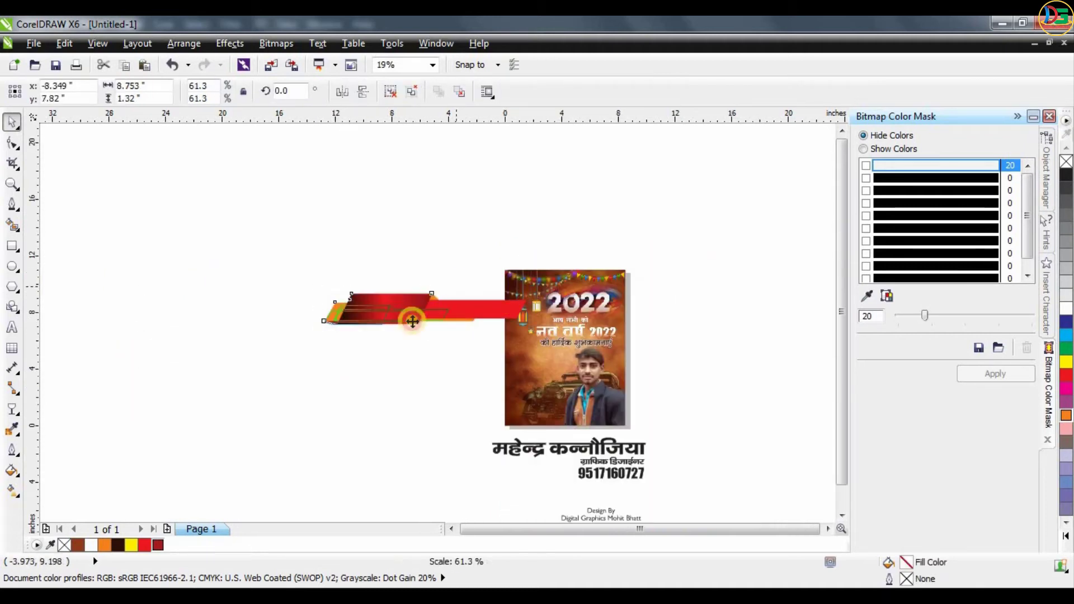
left_click_drag(362, 318, 570, 421)
scroll(541, 432, "up", 1)
scroll(581, 385, "up", 1)
scroll(484, 374, "down", 1)
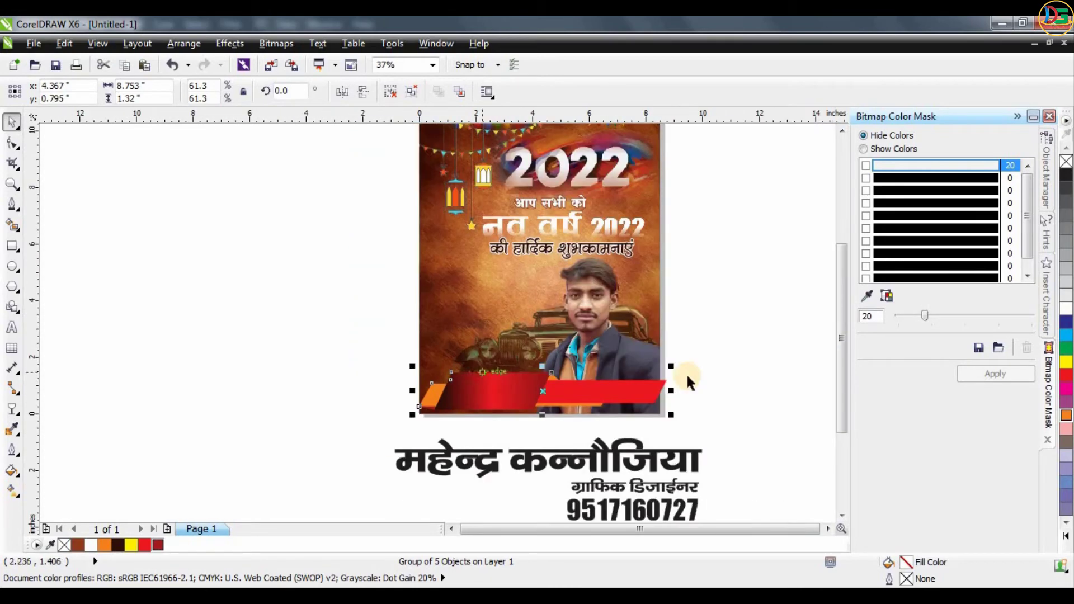
Scale the banner group to about 8.22 x 1.24 in and center it at about x 4.10 in, y 0.76 in.
left_click_drag(649, 367, 661, 364)
scroll(644, 384, "up", 1)
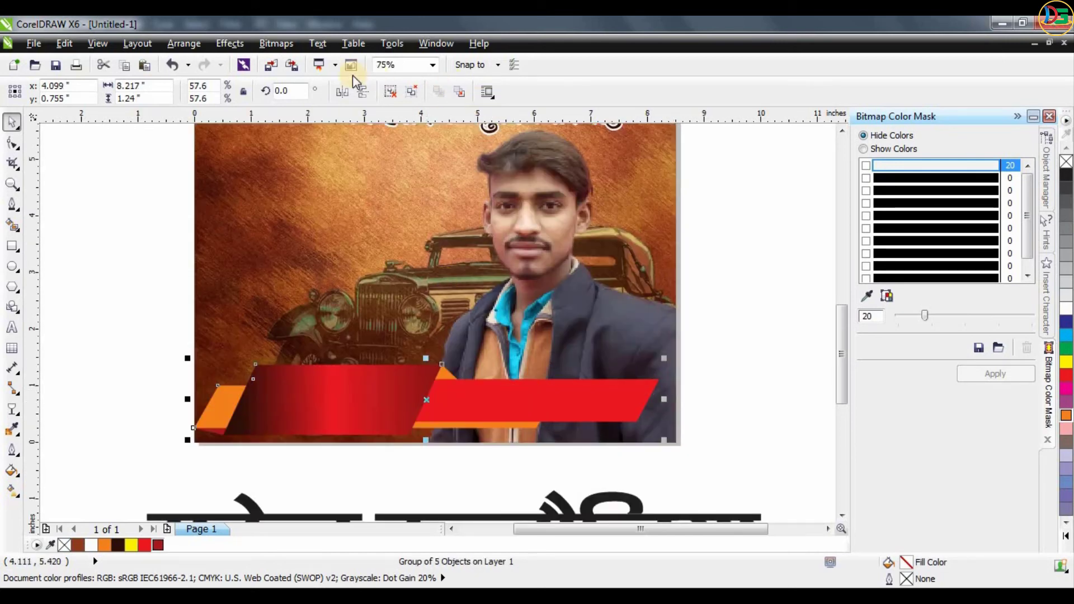
left_click(343, 92)
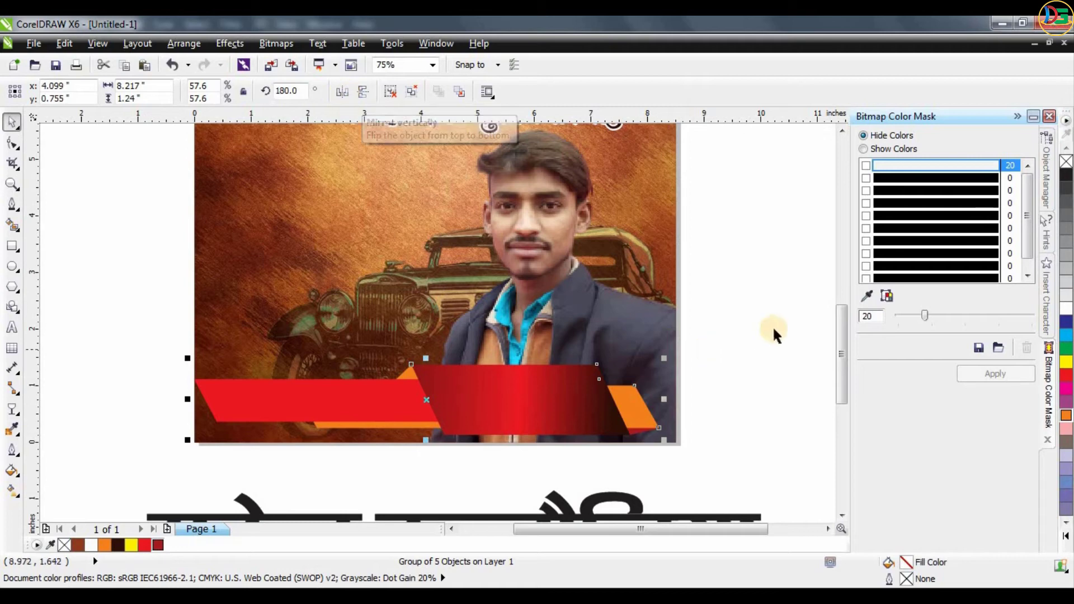
key("ctrl+z")
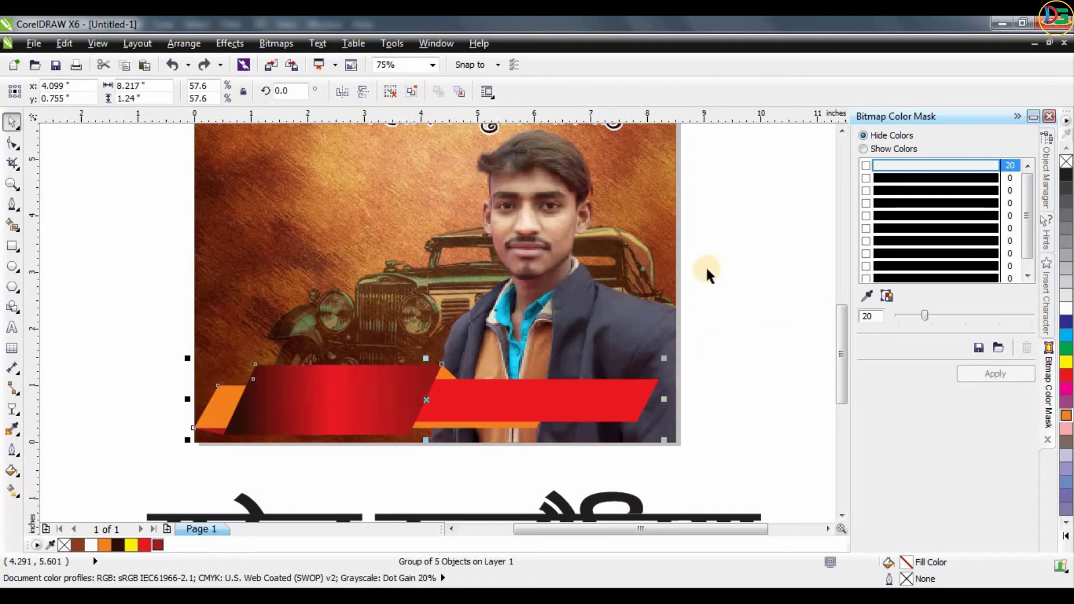
left_click(778, 290)
scroll(545, 311, "down", 1)
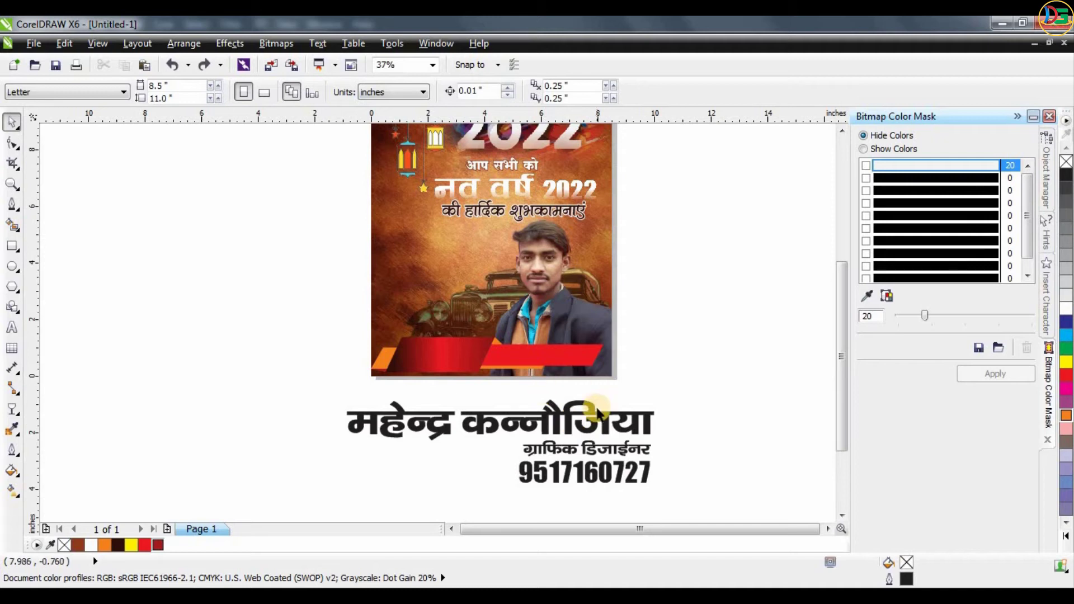
scroll(600, 388, "down", 1)
scroll(600, 391, "up", 1)
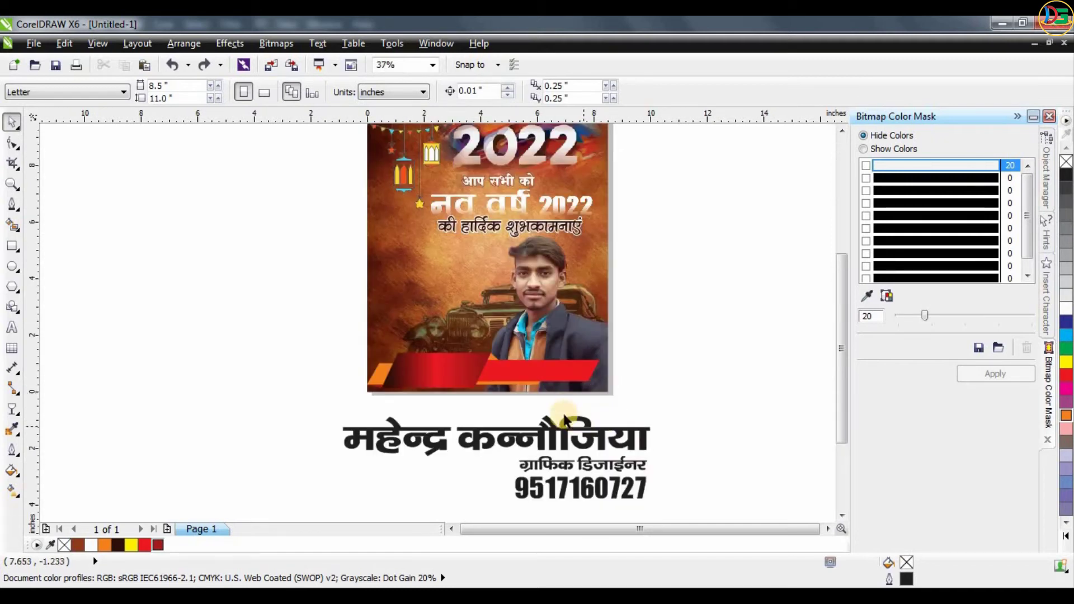
left_click(589, 423)
Mirror the banner group horizontally and shift it so its orange end meets the poster's right edge.
left_click(531, 370)
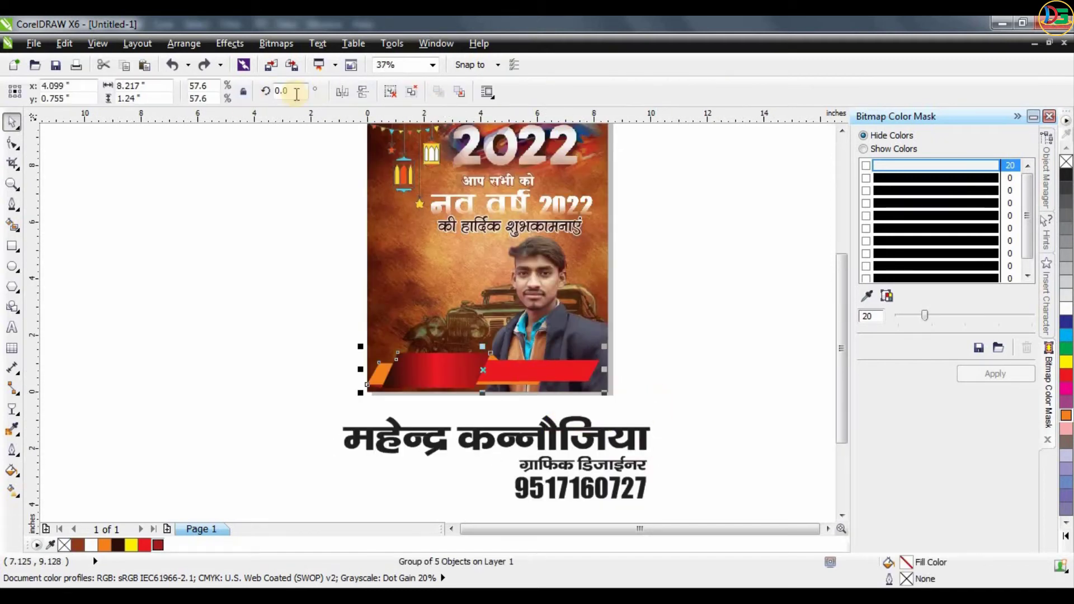
left_click(338, 92)
left_click(630, 257)
left_click(528, 373)
scroll(532, 374, "up", 1)
key("Escape")
left_click_drag(539, 368, 422, 377)
key("Escape")
Scale the person's name text to about 3.37 x 0.55 in and place it on the banner's plain red bar.
scroll(442, 300, "down", 1)
left_click(496, 398)
left_click_drag(403, 412, 431, 319)
scroll(445, 334, "up", 1)
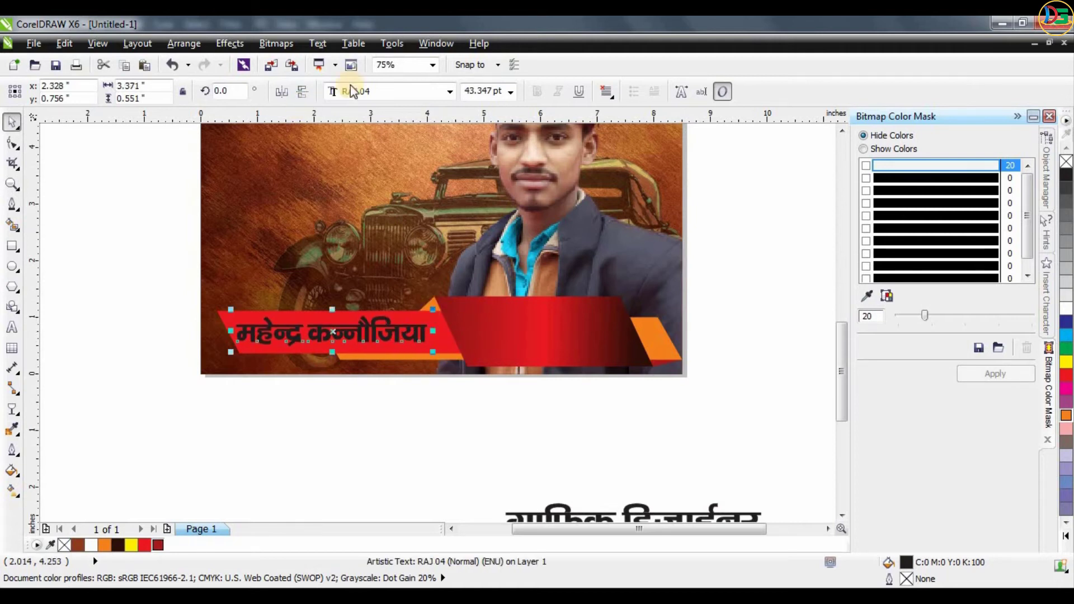
Set the name text's font to RAJ 01, stretch it to about 3.53 in wide and fill it white.
left_click(368, 93)
type("RAJ")
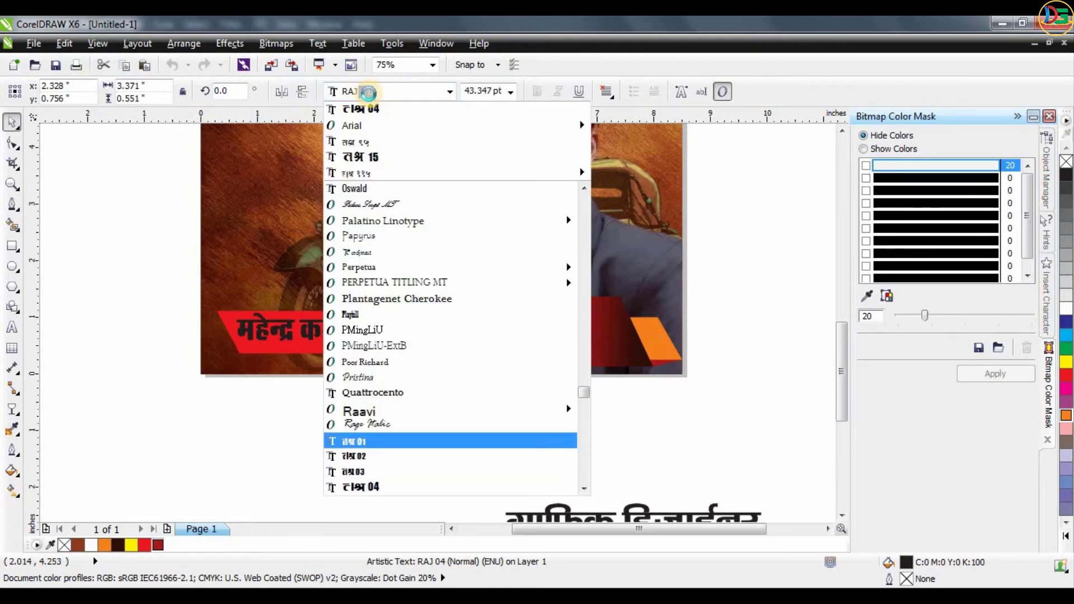
key("Return")
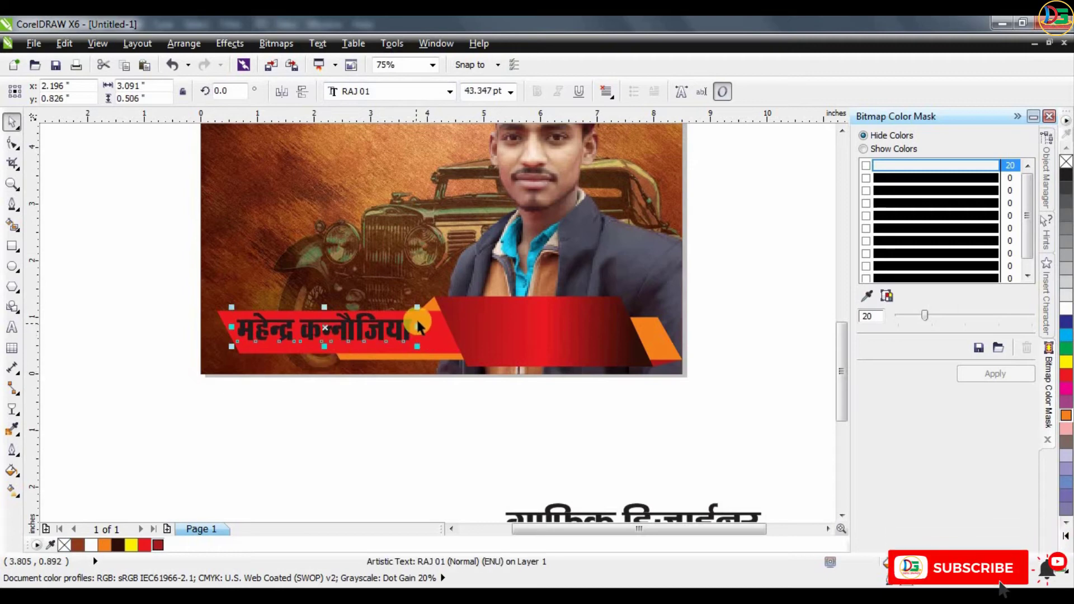
left_click_drag(419, 327, 444, 327)
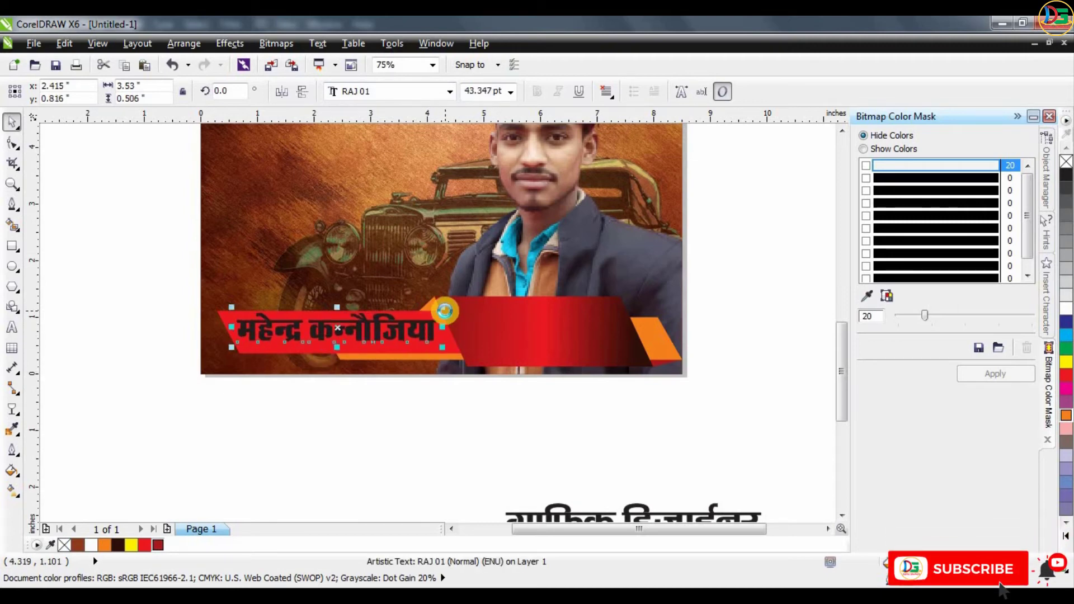
left_click(1063, 311)
key("Escape")
Scale the job title ग्राफिक डिजाईनर to about 2.57 x 0.33 in and place it on the banner's gradient bar.
scroll(357, 356, "down", 1)
left_click_drag(480, 437, 443, 340)
scroll(443, 340, "up", 1)
left_click_drag(611, 317, 549, 323)
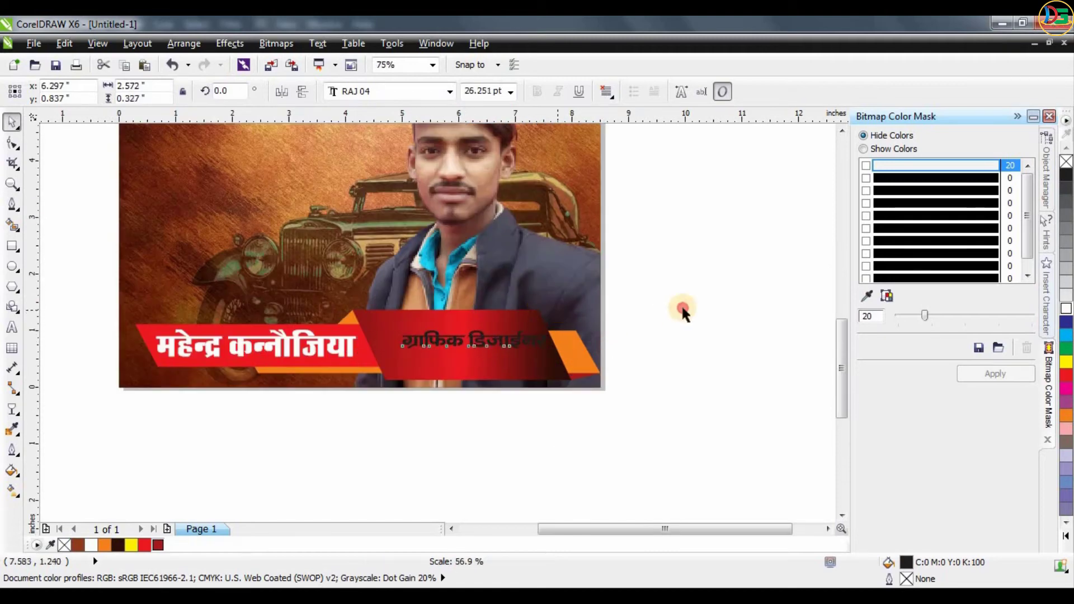
left_click(680, 304)
Change the name text on the red bar to RAJ 115 bold and resize it to fit the bar.
left_click(292, 342)
left_click(384, 90)
type("RAJ 115")
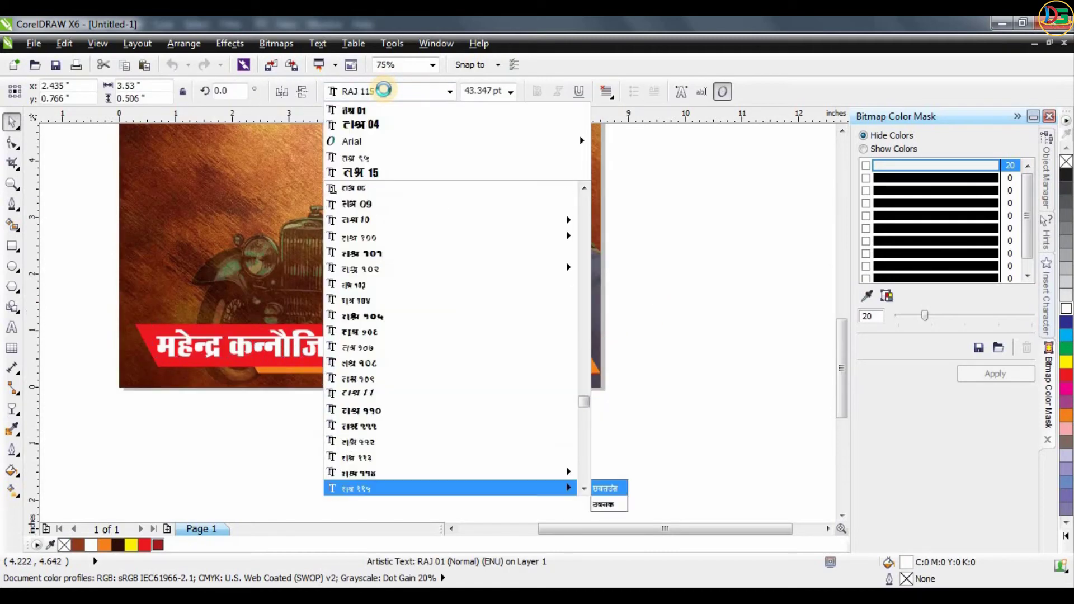
key("Return")
left_click(537, 91)
left_click_drag(332, 322, 365, 347)
left_click(340, 438)
Set the job title's font to RAJ 115, enlarge it to about 2.71 x 0.43 in and fill it yellow.
left_click(492, 339)
left_click(403, 89)
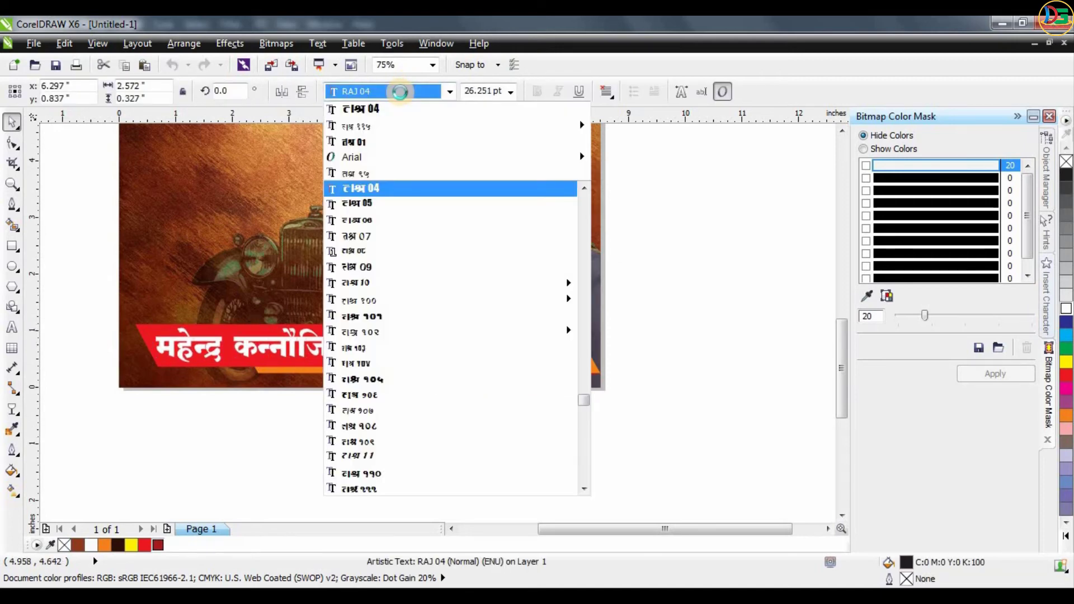
type("RAJ 115")
key("Return")
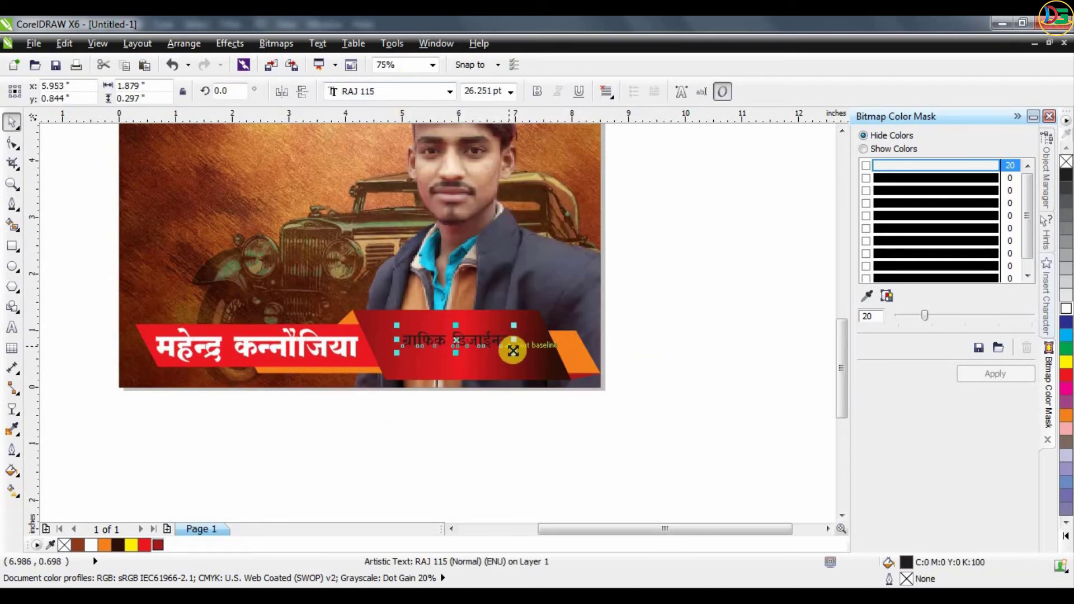
left_click_drag(513, 351, 492, 324)
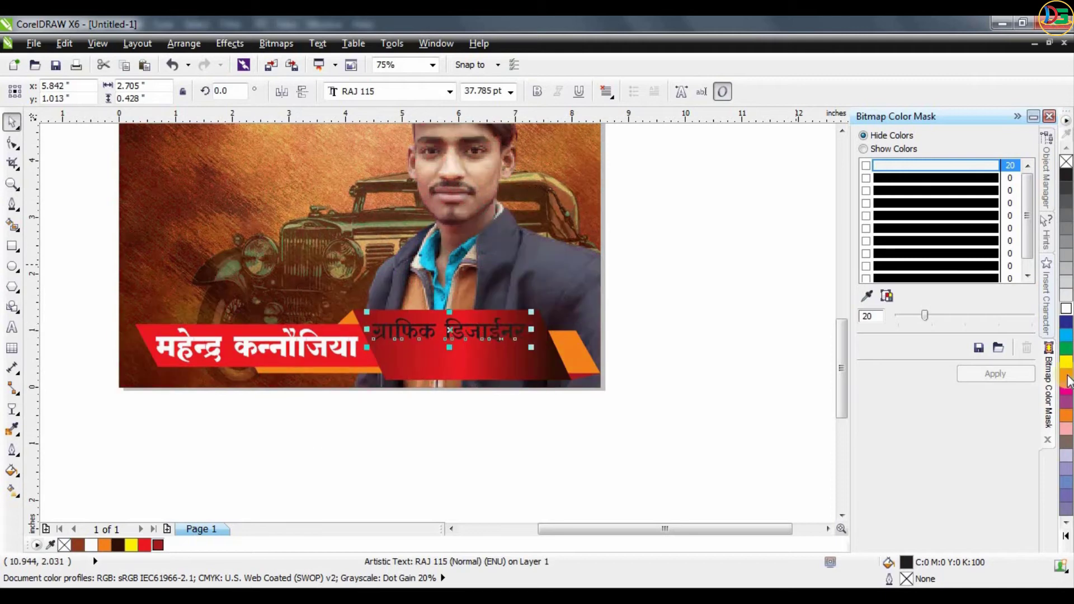
left_click(1064, 415)
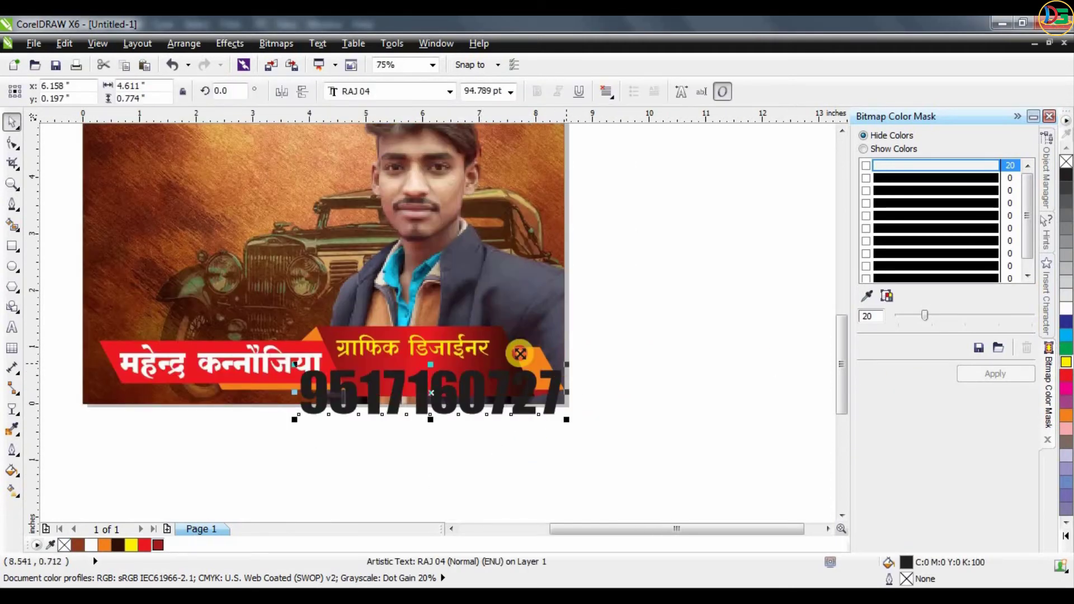
Scale the phone number text to about 1.72 x 0.29 in, place it below the job title and fill it white.
left_click_drag(519, 353, 501, 350)
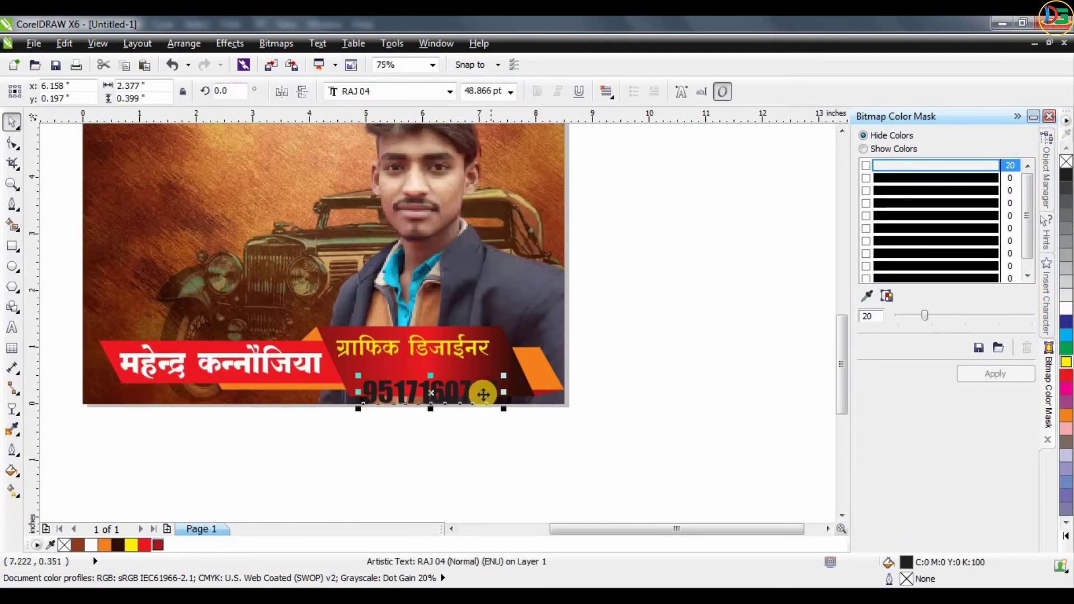
left_click_drag(476, 388, 478, 371)
left_click(370, 376)
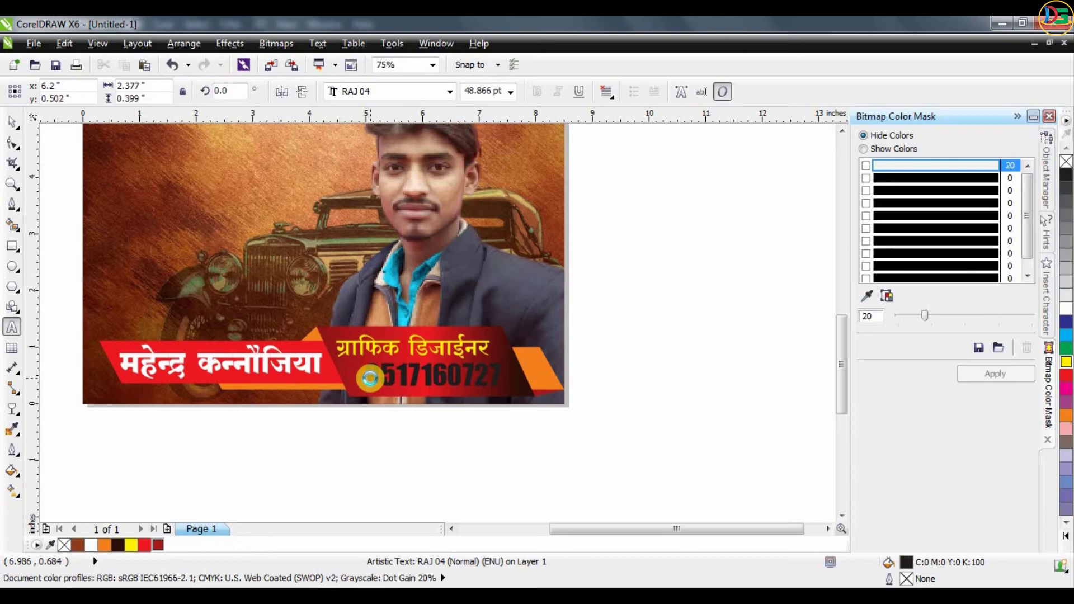
left_click(13, 122)
left_click_drag(371, 395, 402, 385)
left_click_drag(452, 371, 439, 371)
Add the prefix "मो." before the phone number and move the line back onto the gradient bar beneath the job title.
key("F8")
left_click(391, 370)
type("मर")
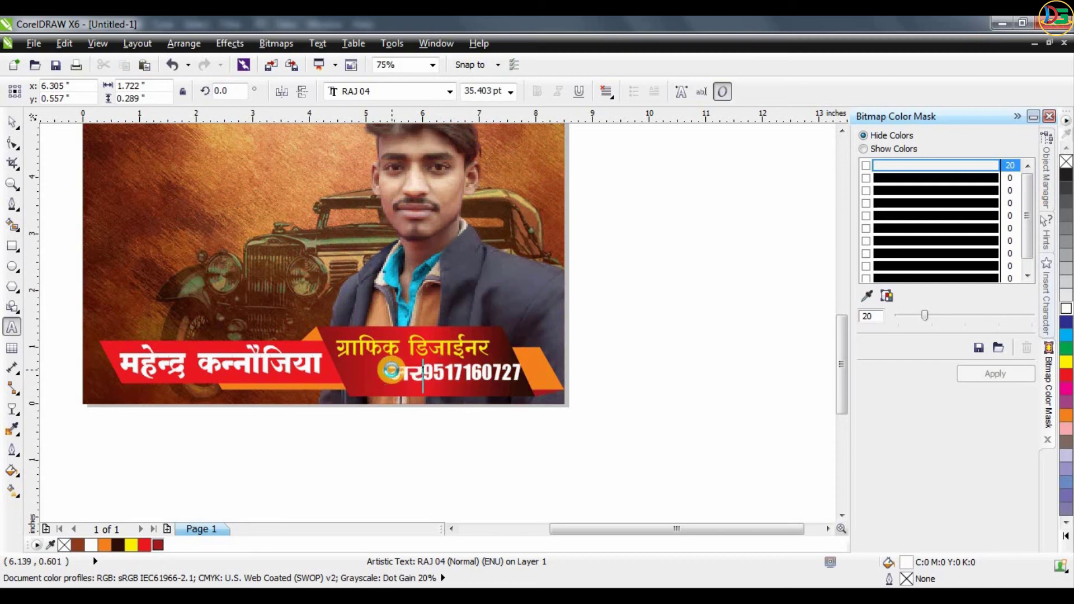
key("BackSpace")
type("ो.")
key("ctrl+space")
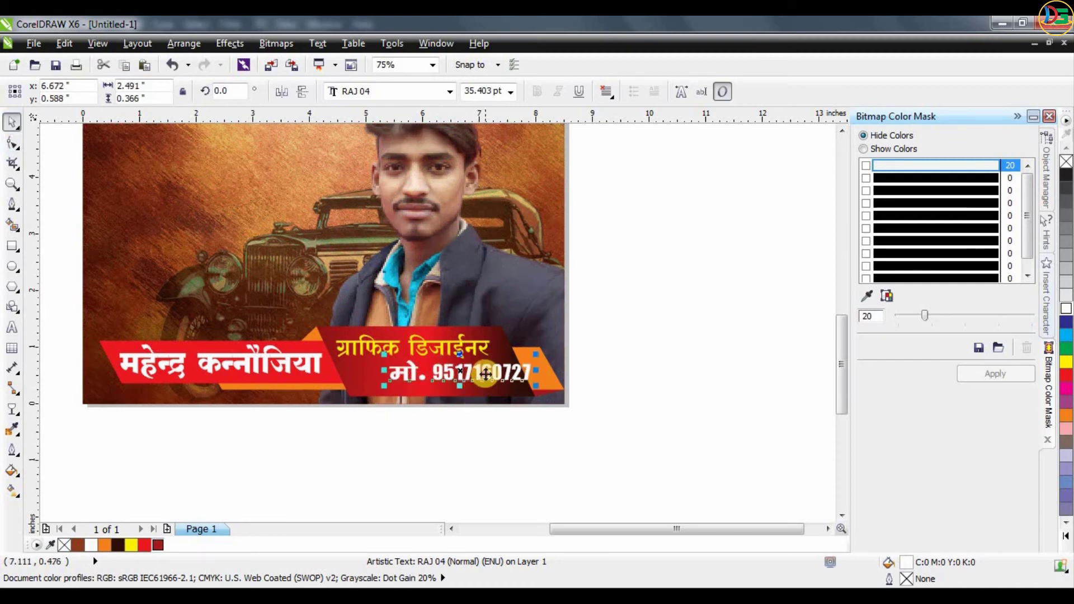
left_click_drag(486, 374, 454, 373)
left_click(494, 455)
scroll(495, 456, "down", 2)
scroll(479, 427, "up", 1)
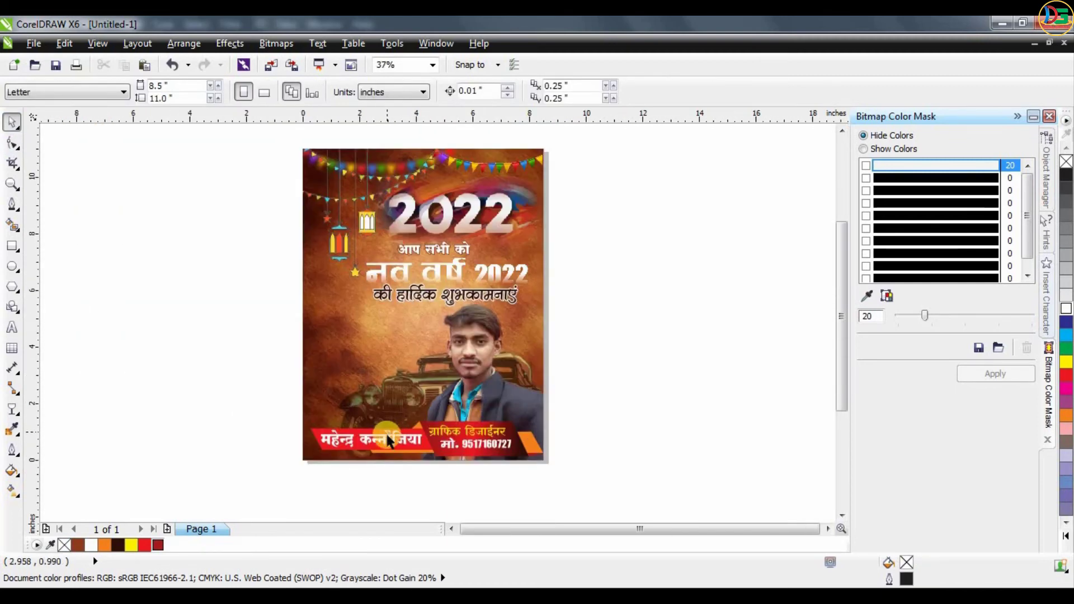
Copy the name text, enlarge the copy to about 12.23 x 2.08 in across the poster's lower half and fill it dark brown.
left_click_drag(385, 434, 647, 387)
left_click_drag(433, 336, 627, 340)
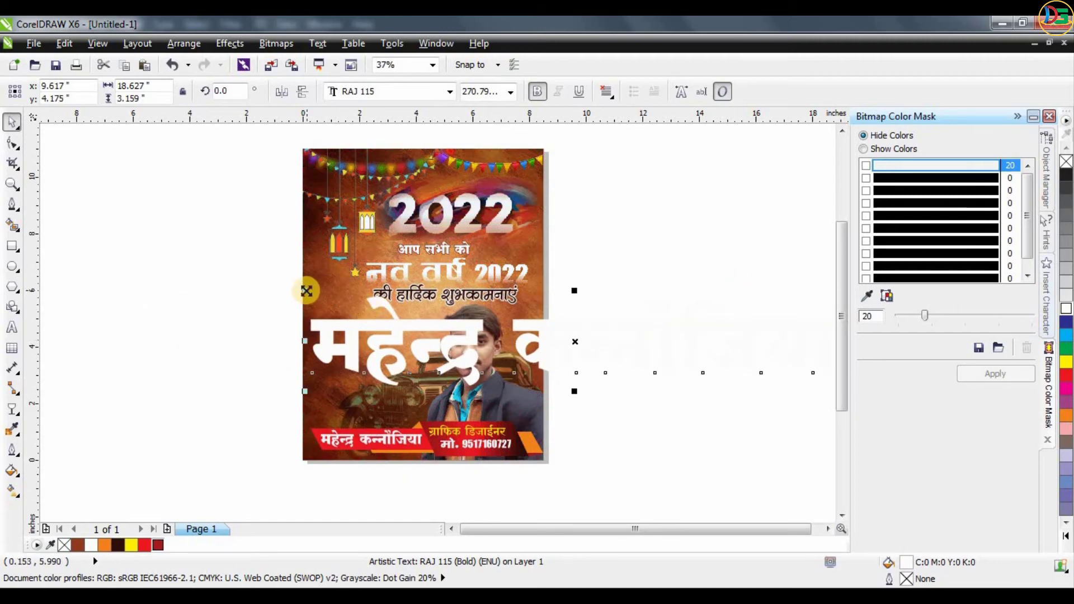
left_click_drag(306, 291, 346, 308)
left_click_drag(456, 337, 398, 335)
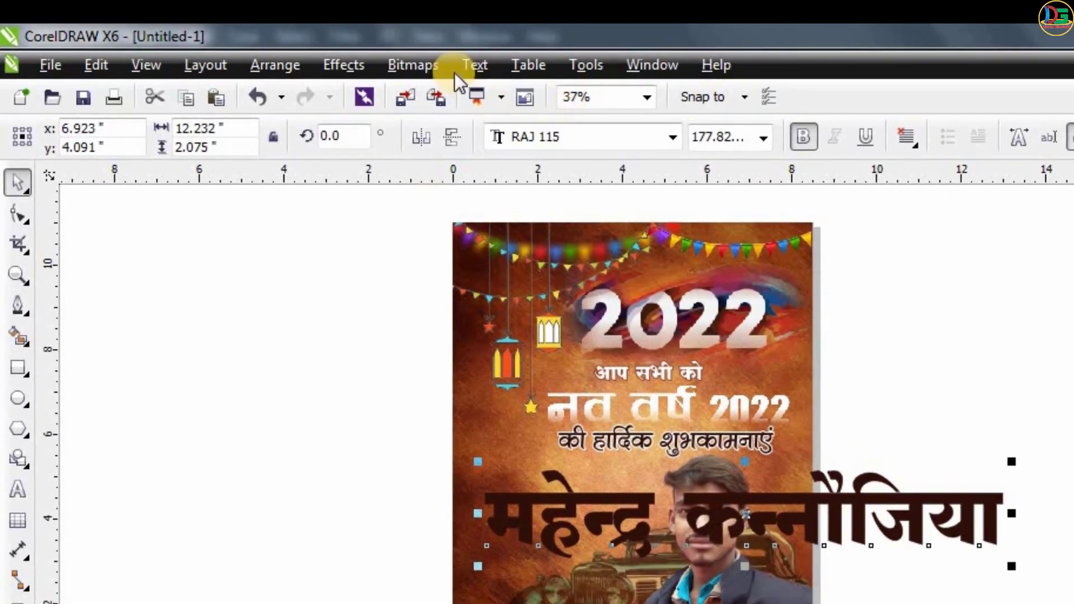
Convert the enlarged name copy to a CMYK Color (32-bit) bitmap with anti-aliasing and a transparent background.
left_click(412, 65)
left_click(452, 90)
left_click(751, 597)
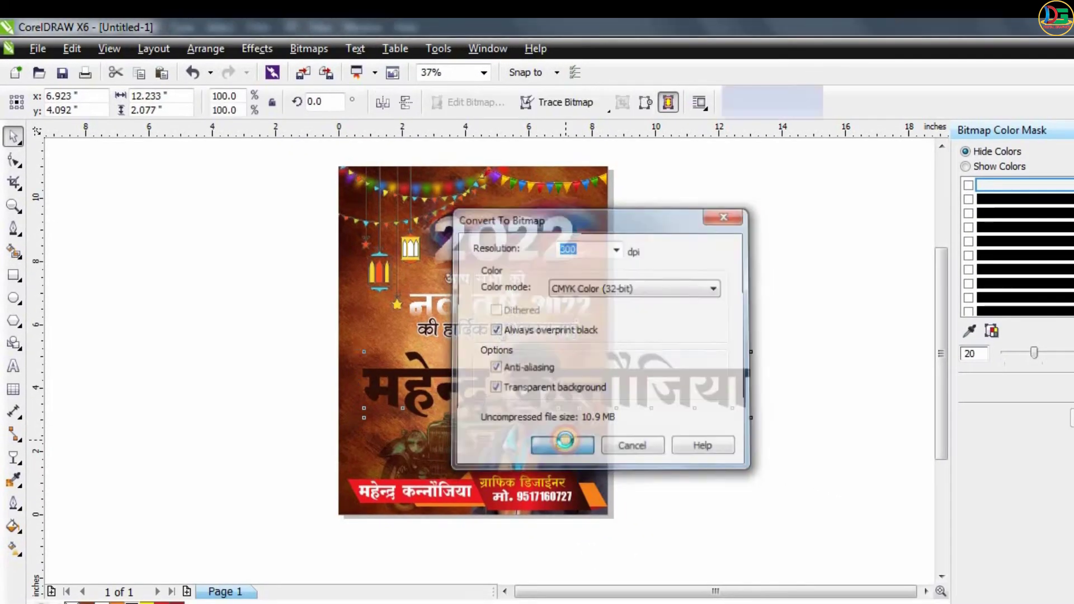
Apply a linear Multiply transparency to the name bitmap at about 272.7 degrees, extending its start well above the text to fade it.
left_click_drag(451, 389, 459, 464)
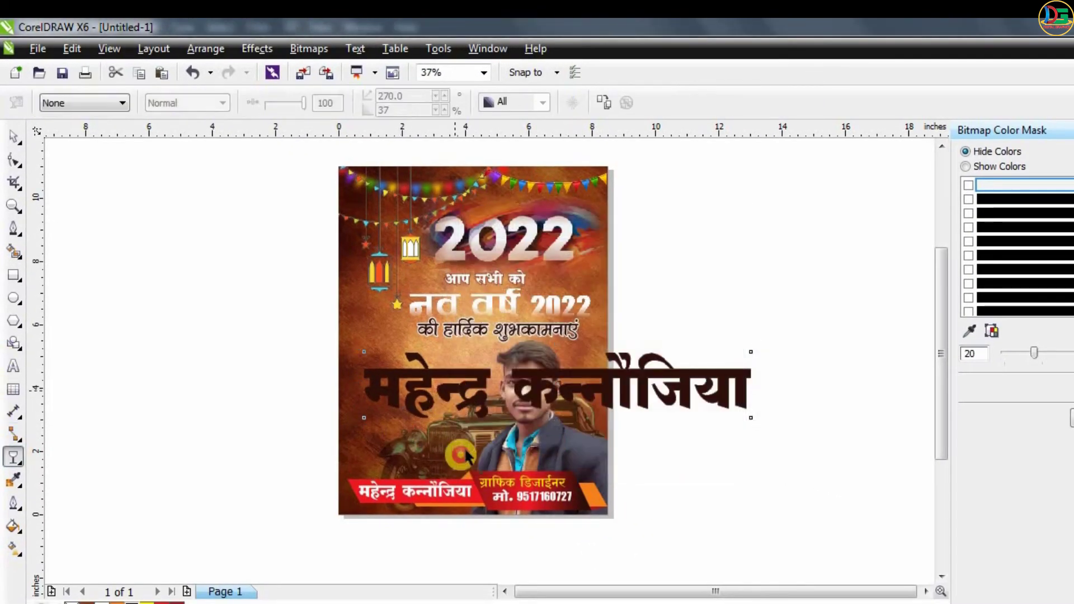
scroll(451, 390, "up", 1)
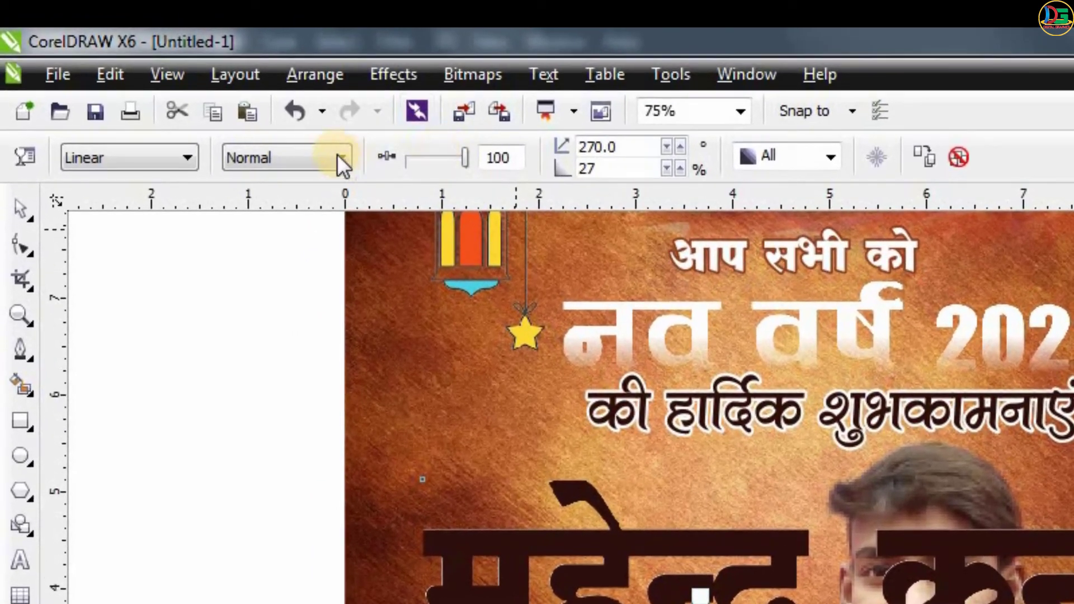
left_click(221, 102)
scroll(341, 255, "up", 3)
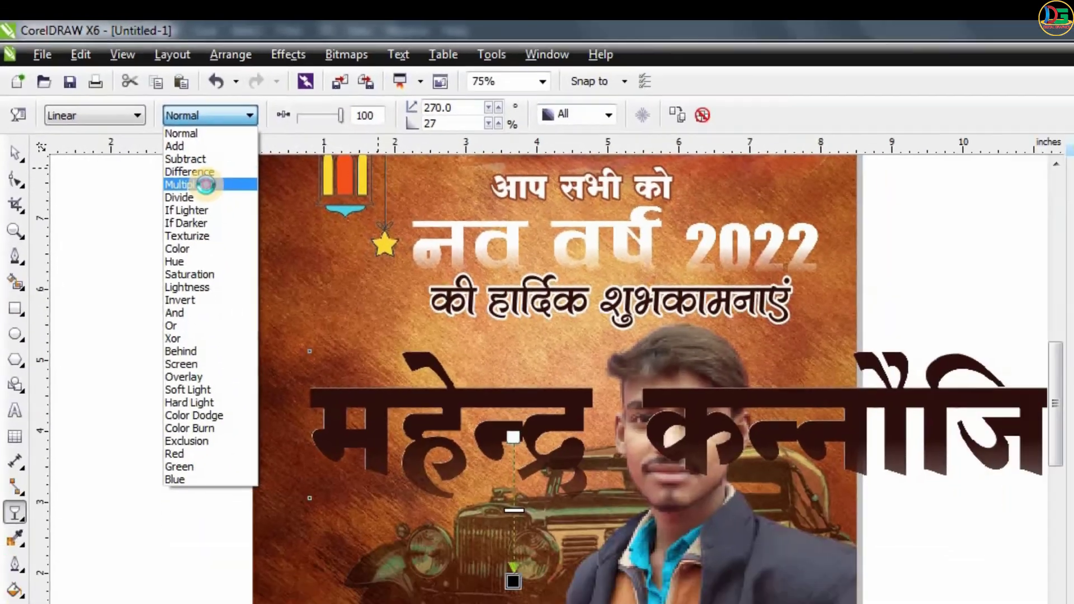
left_click(326, 295)
scroll(167, 151, "down", 1)
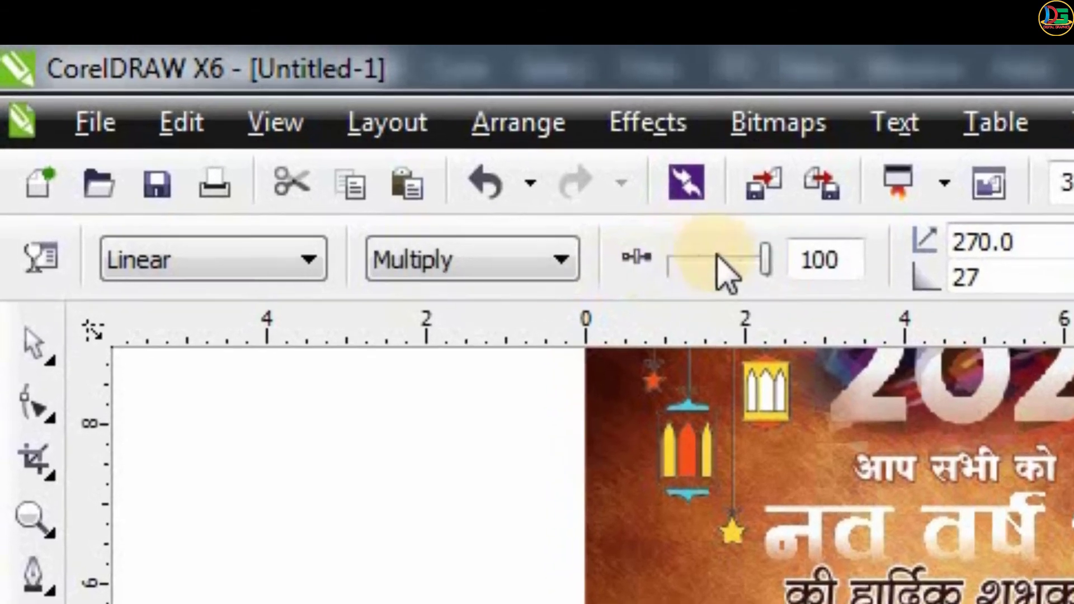
left_click(258, 92)
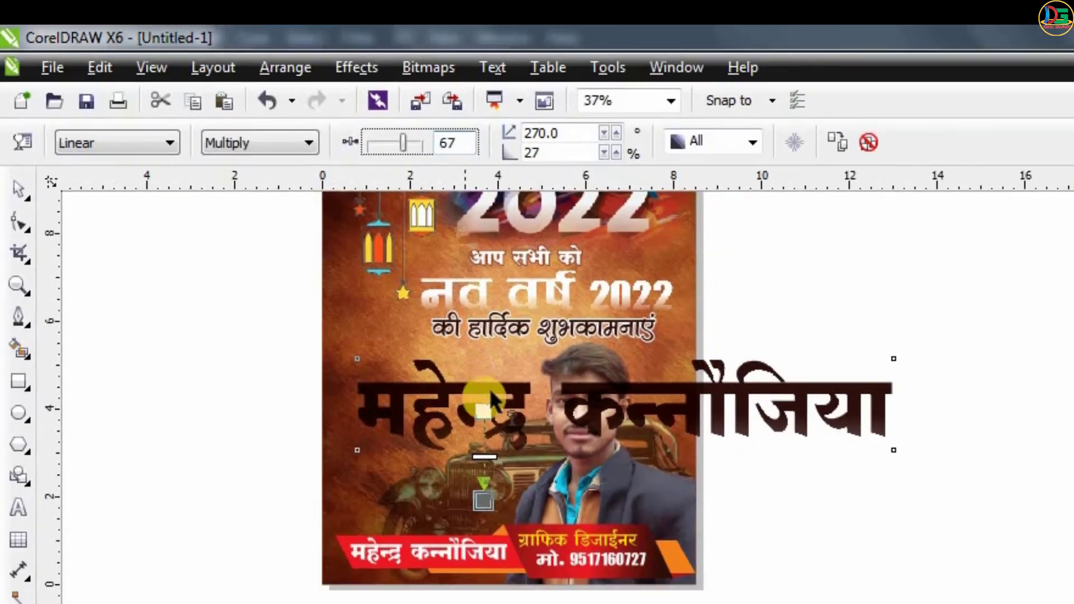
left_click_drag(362, 305, 351, 169)
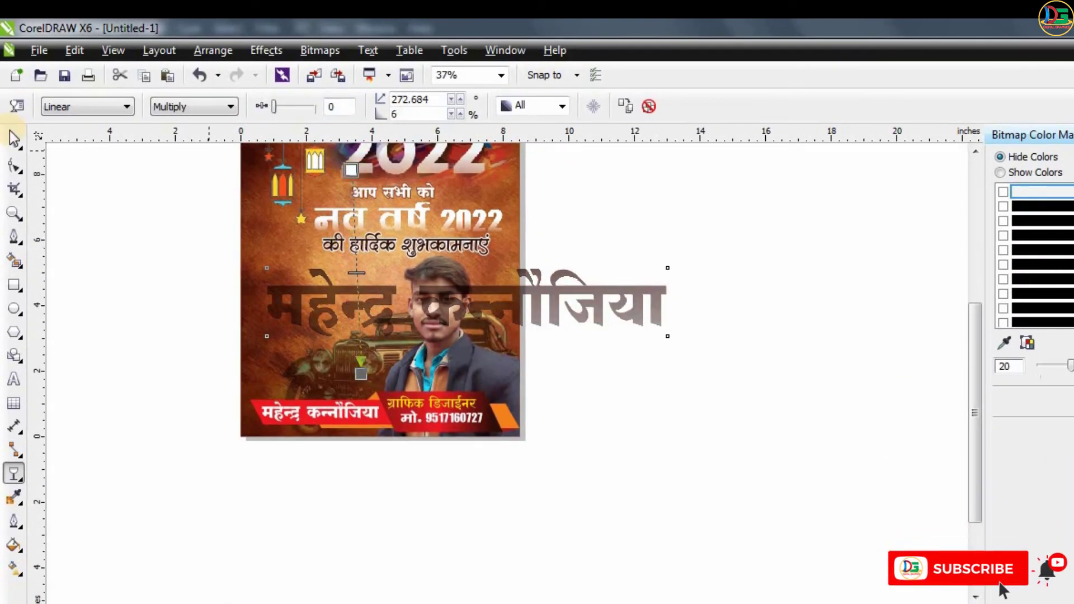
Apply a Gaussian Blur with a 7.0-pixel radius to the large name bitmap.
left_click(15, 141)
left_click(320, 49)
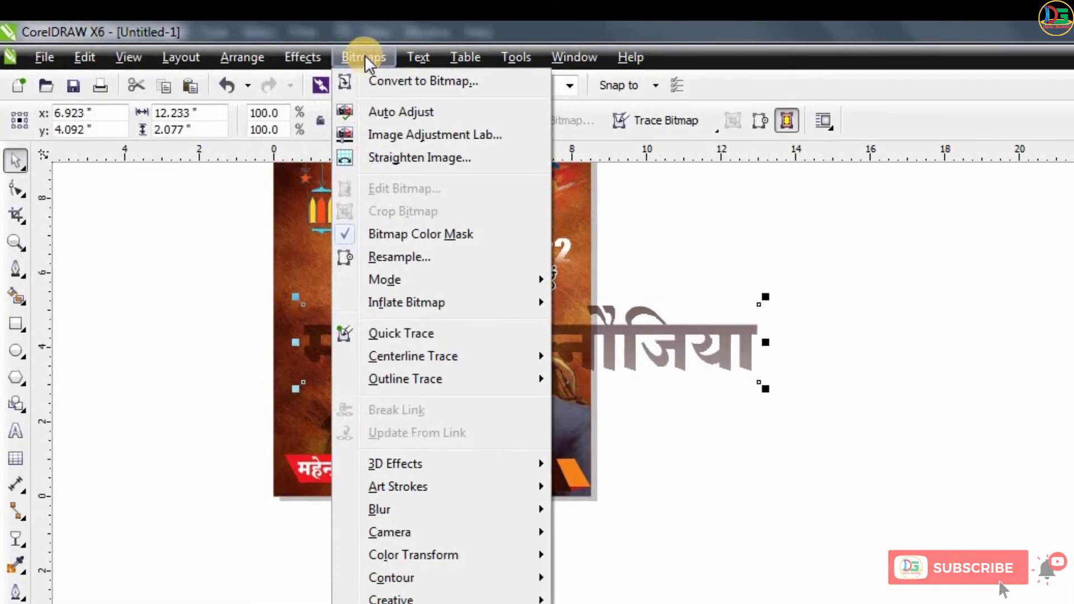
mouse_move(448, 507)
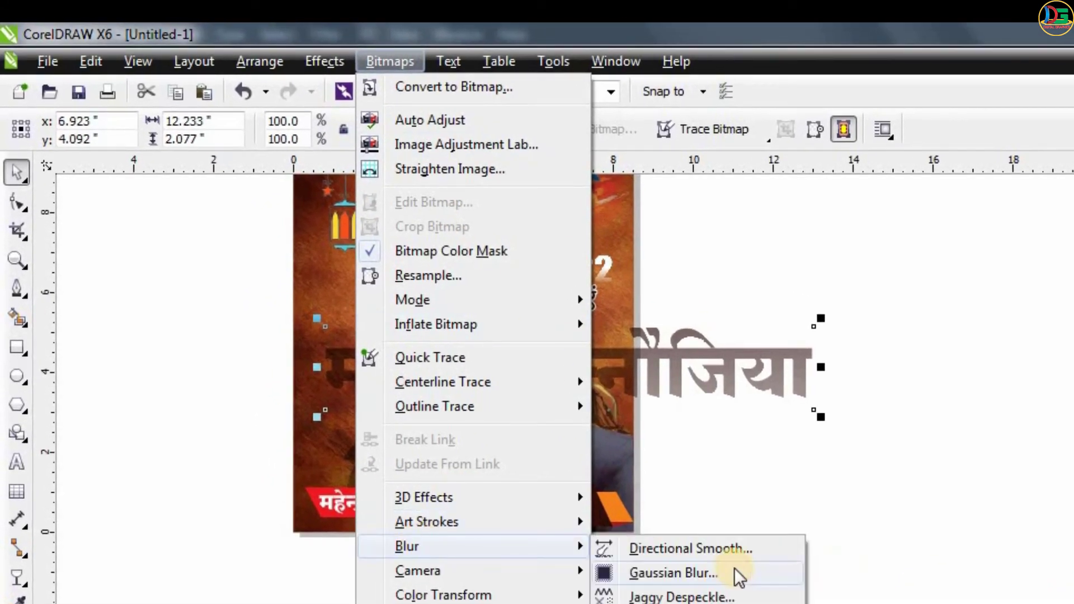
left_click(734, 571)
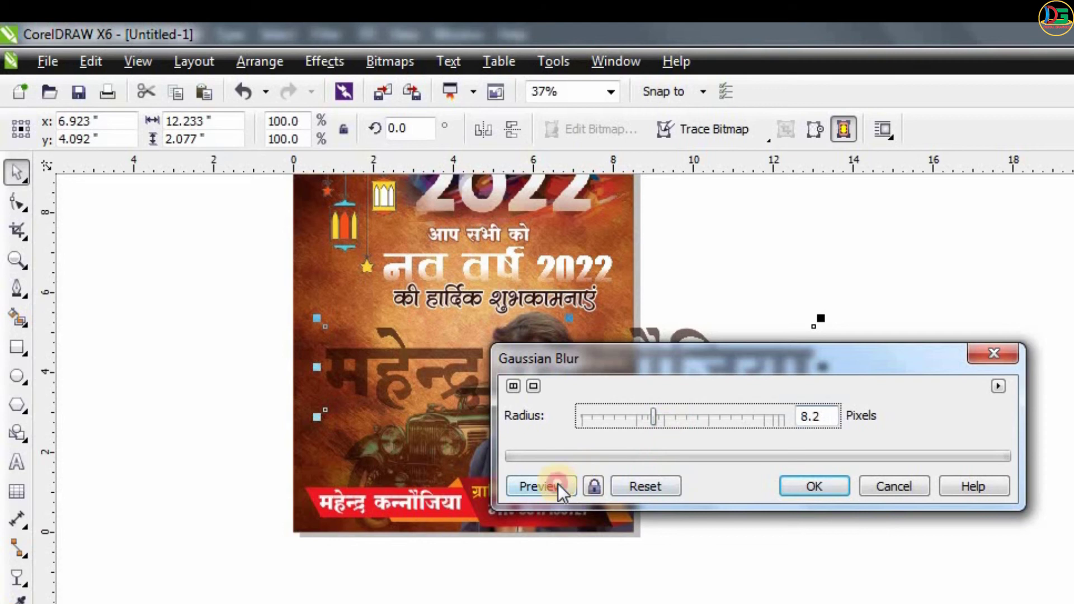
left_click(559, 484)
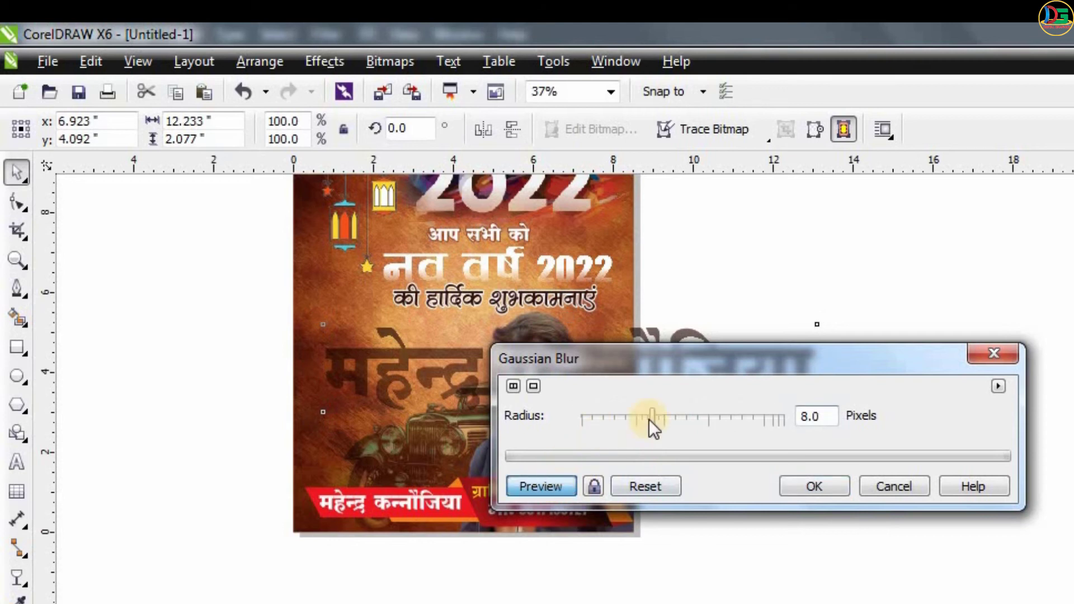
left_click(690, 417)
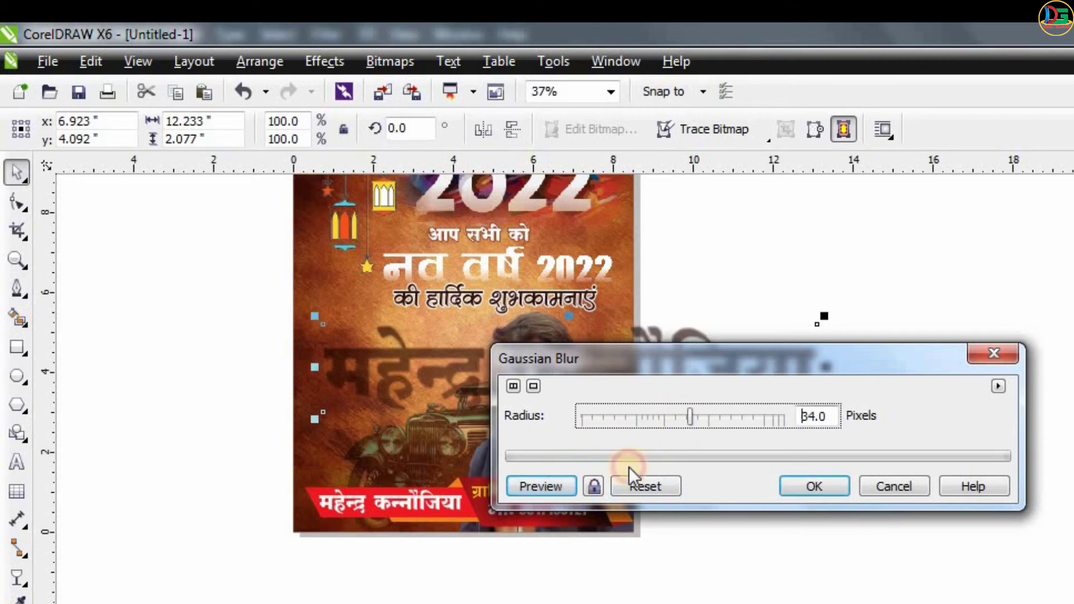
left_click(549, 485)
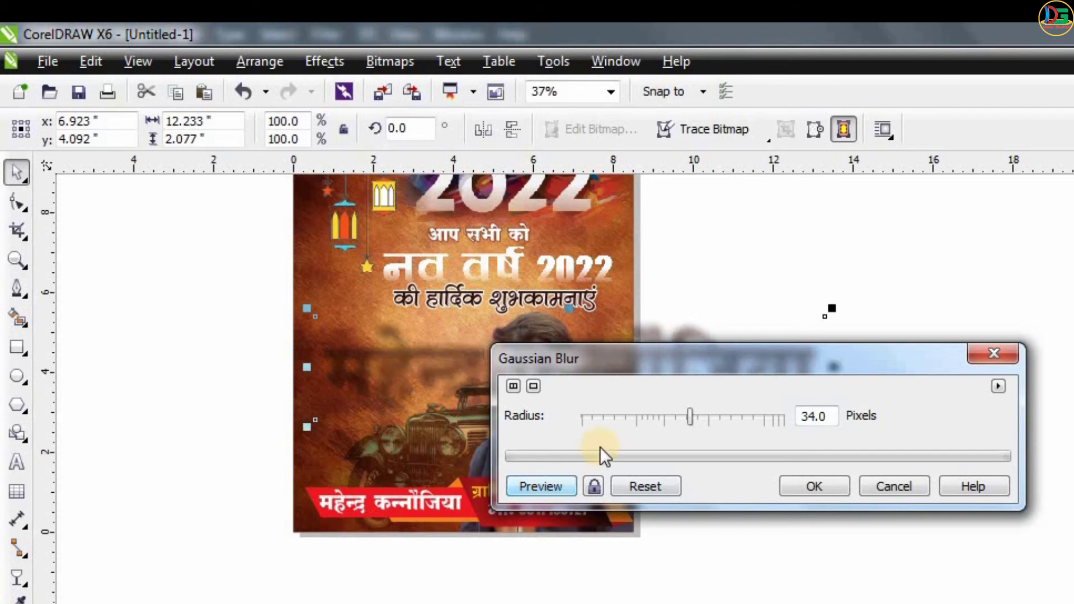
left_click(638, 418)
left_click(563, 487)
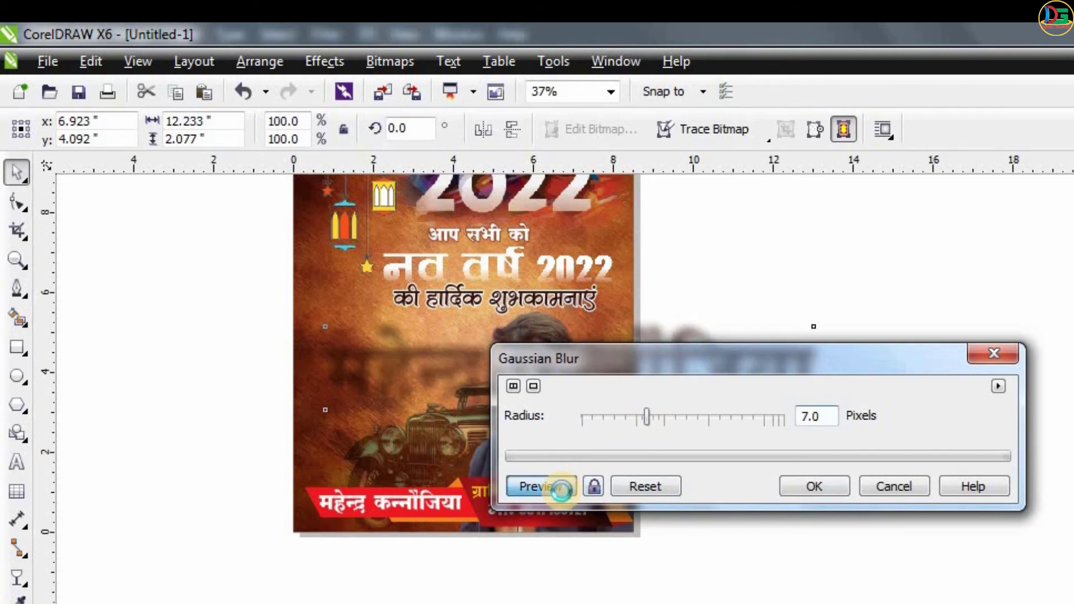
left_click(811, 488)
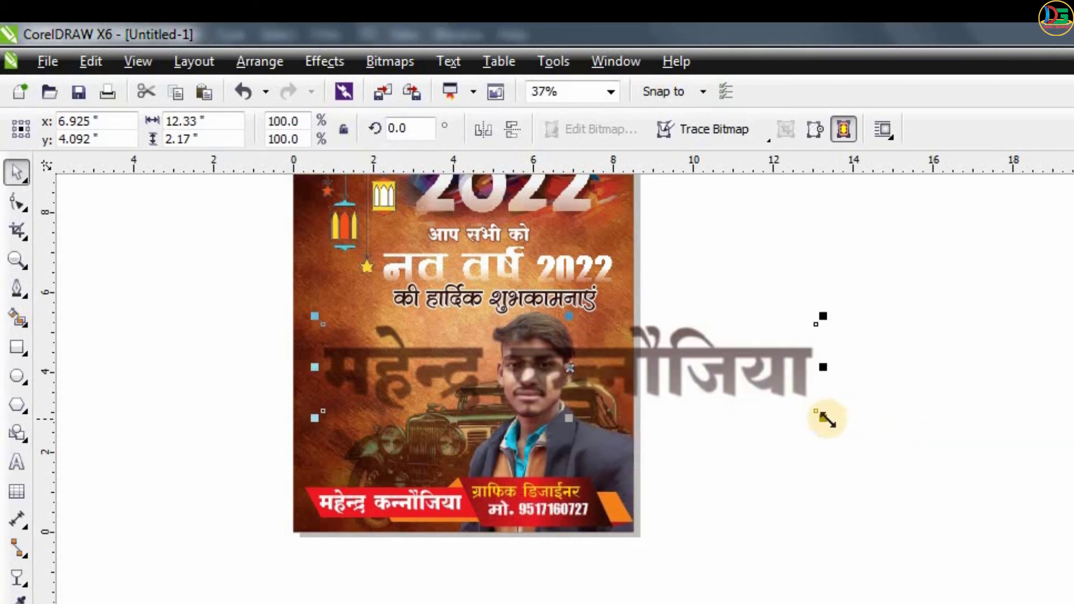
Resize the blurred name bitmap to about 12.63 x 2.22 in, starting at the poster's left edge and running across the portrait's face.
left_click_drag(827, 419, 775, 410)
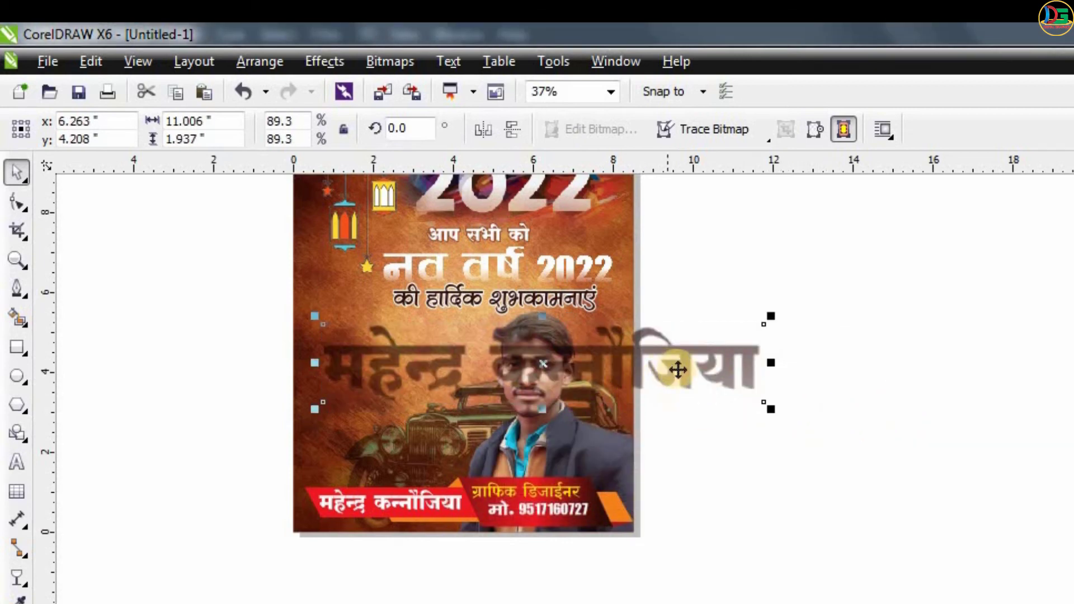
left_click_drag(678, 370, 655, 351)
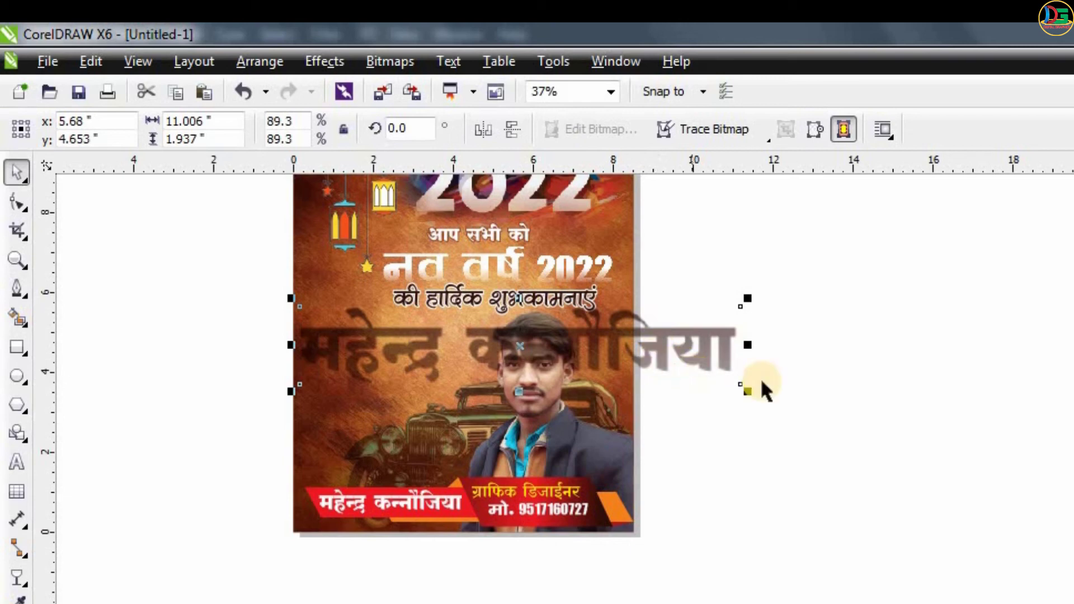
scroll(727, 397, "down", 2)
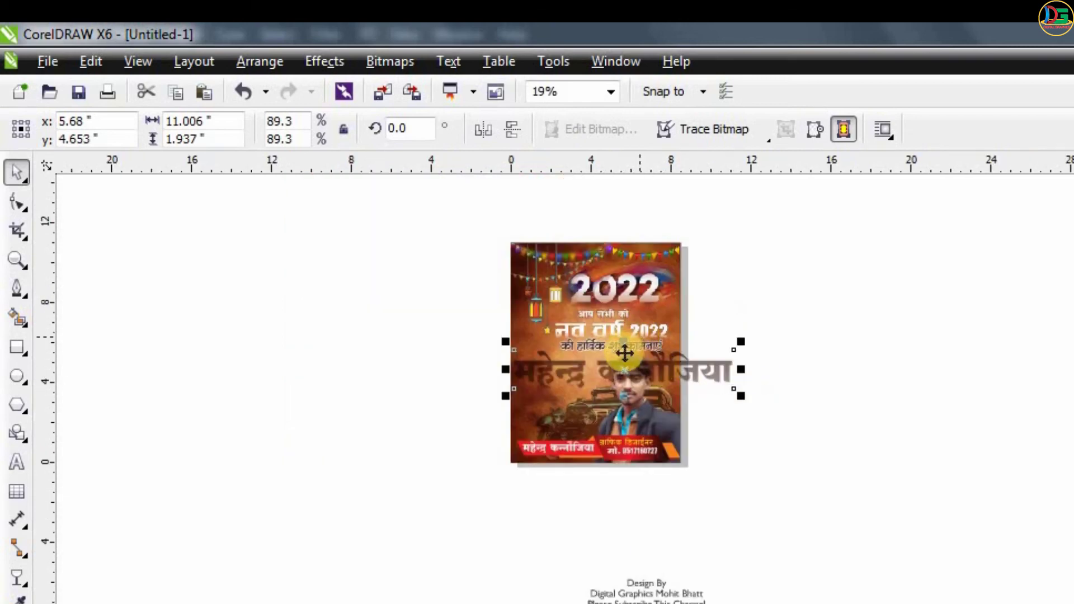
scroll(624, 352, "up", 2)
left_click_drag(847, 436, 911, 443)
left_click(824, 417)
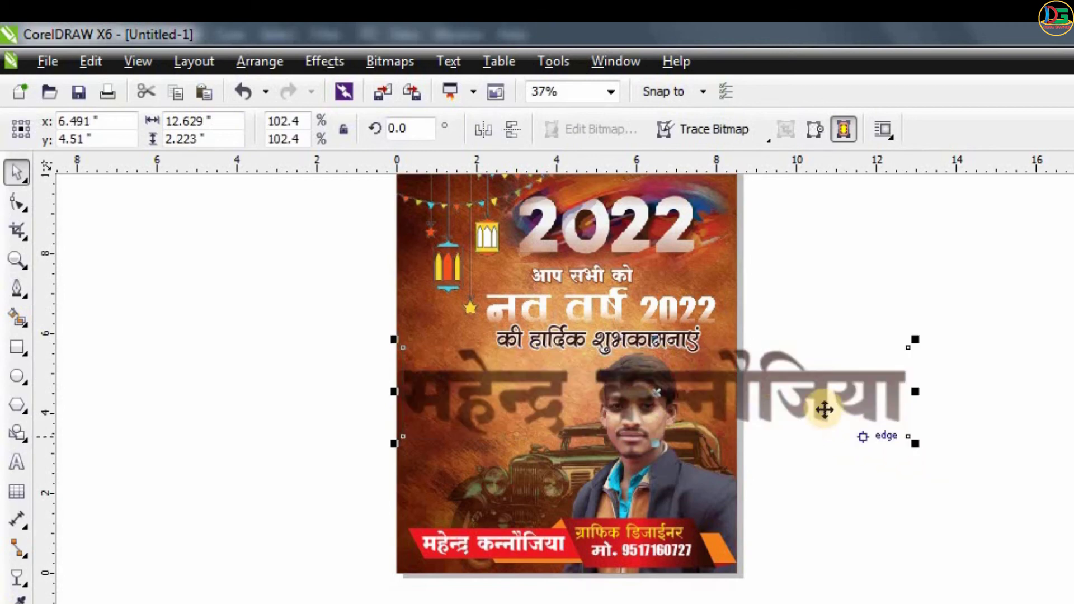
PowerClip the blurred name bitmap inside the poster rectangle and open the rectangle's contents for editing.
right_click(833, 400)
left_click(872, 38)
left_click(448, 312)
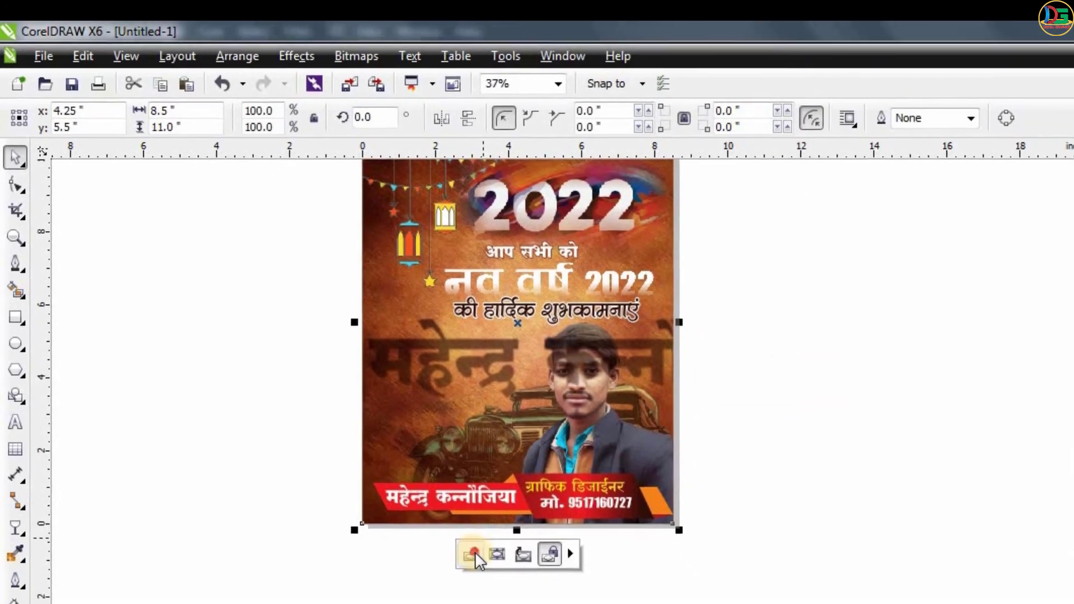
left_click(509, 598)
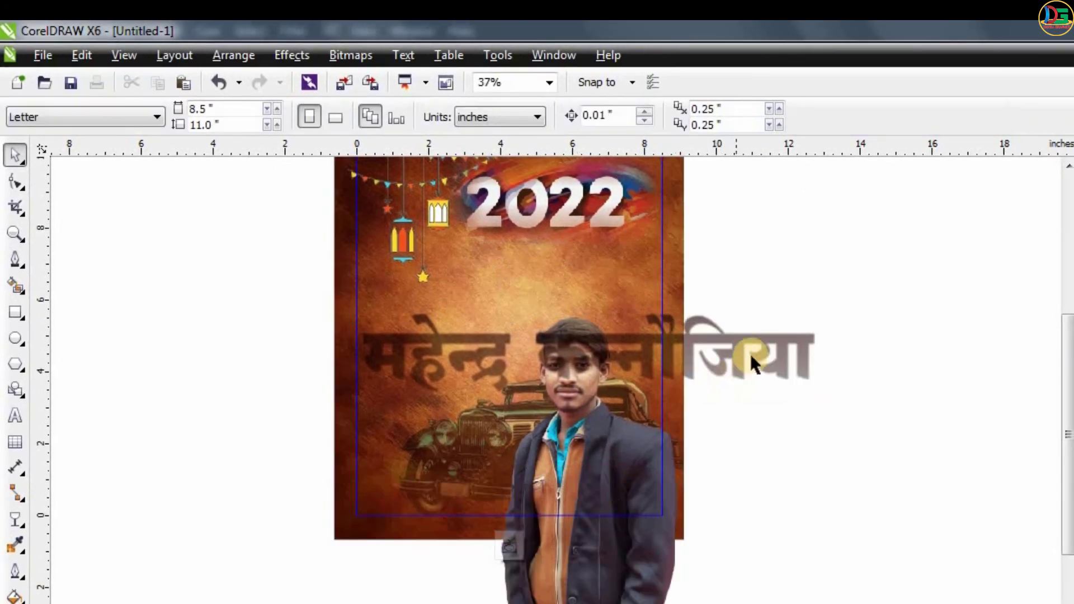
Place a duplicate of the blurred name bitmap directly below the original.
left_click_drag(750, 351, 766, 436)
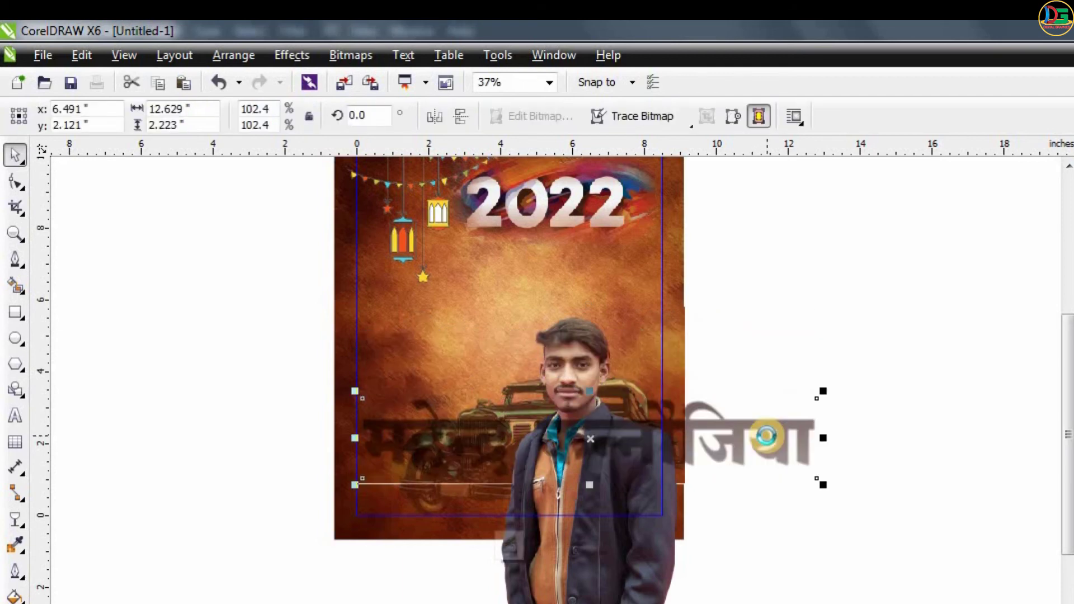
key("ctrl+z")
left_click_drag(743, 356, 760, 450)
right_click(761, 451)
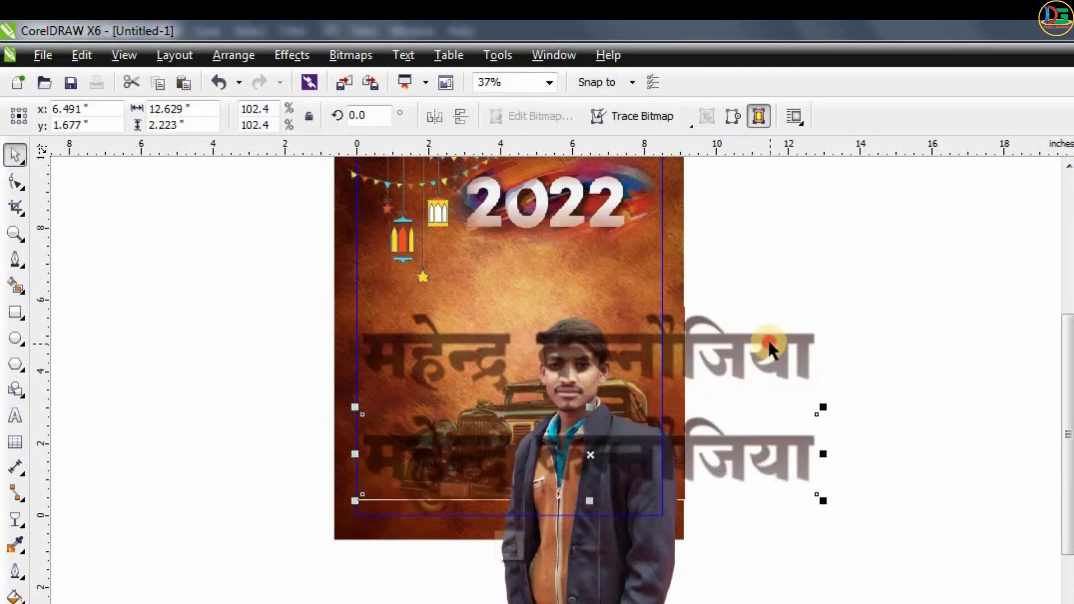
Crop the upper name bitmap with the Shape tool so that only the first name remains.
left_click(796, 357)
left_click(18, 184)
left_click(633, 364)
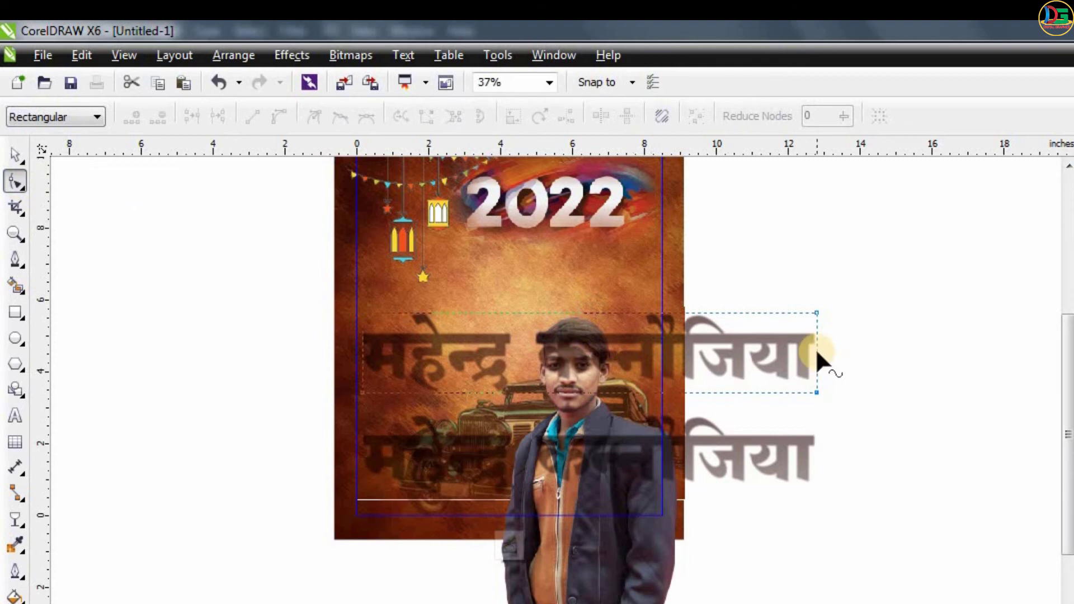
left_click_drag(816, 354, 526, 337)
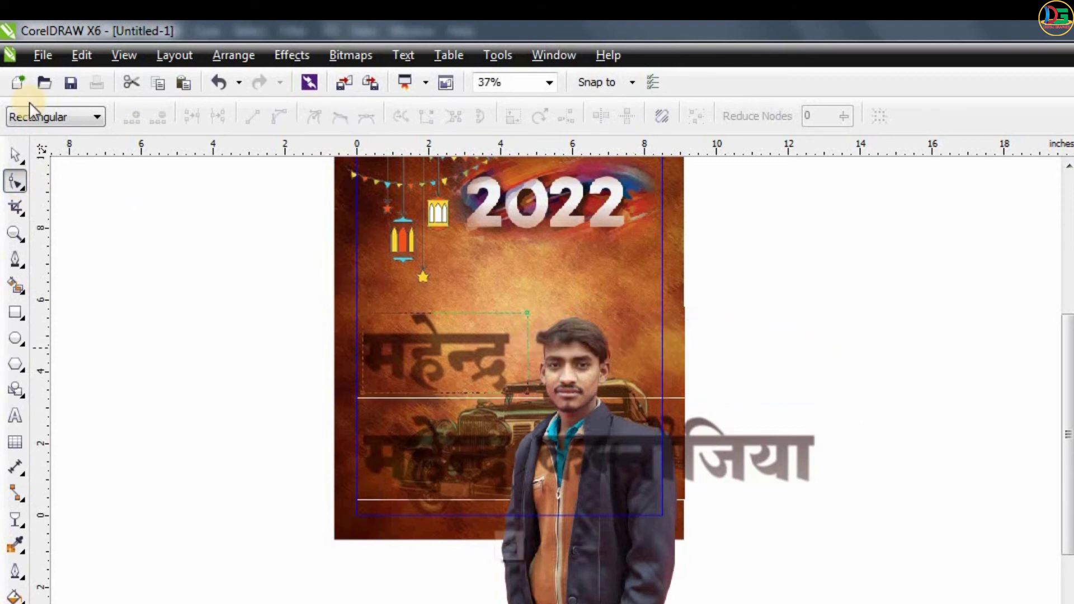
Shrink the lower name copy to about 4.46 x 0.78 in, place its surname part inside the page below the first name, and finish editing the contents.
left_click(10, 155)
left_click(750, 473)
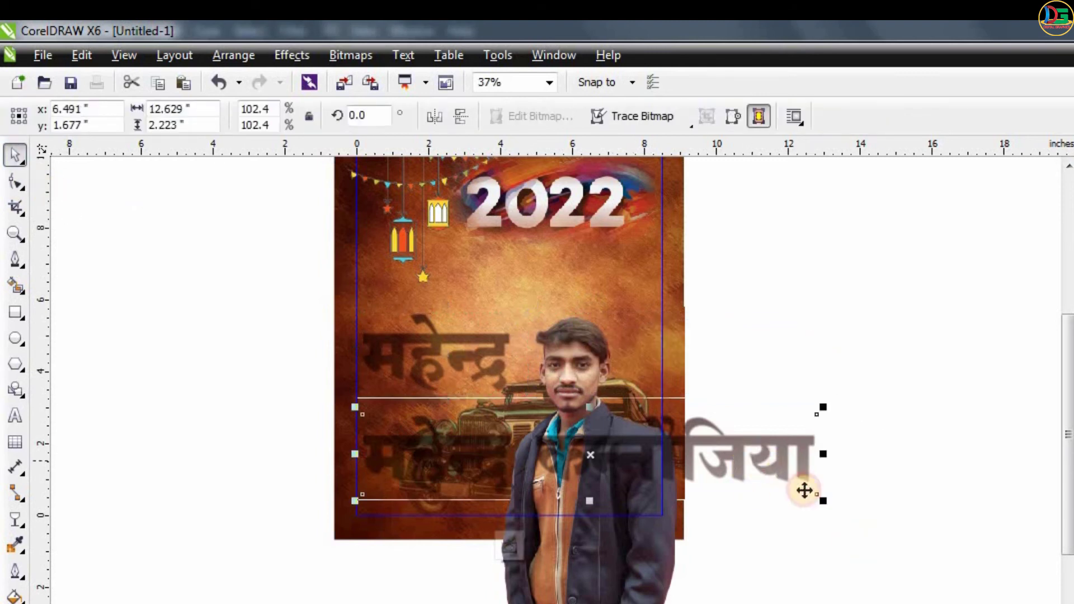
left_click_drag(826, 502, 607, 458)
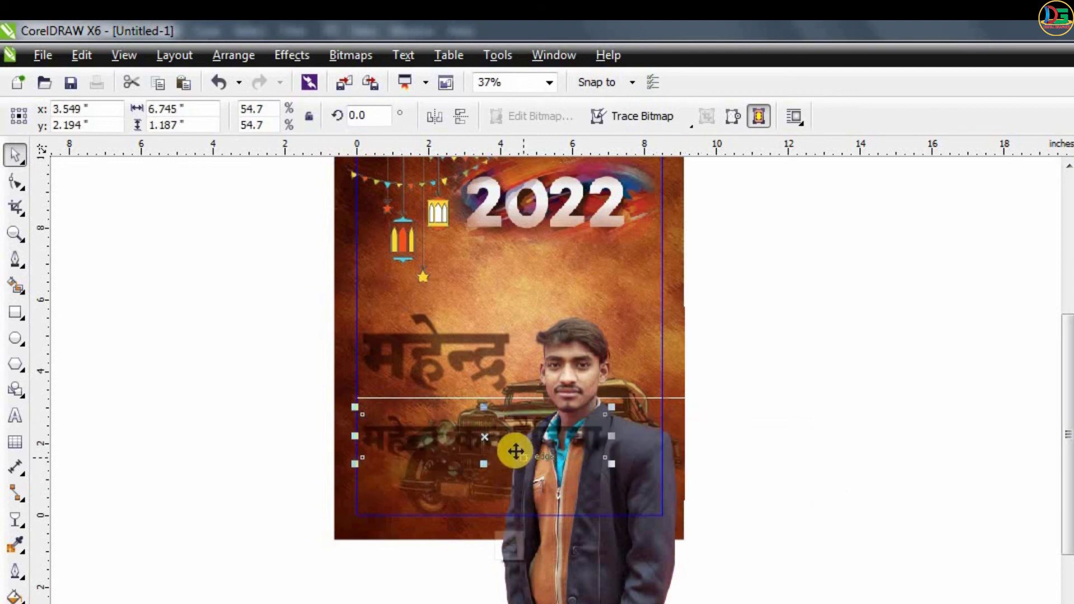
mouse_move(416, 409)
left_mouse_down()
mouse_move(406, 408)
mouse_move(432, 412)
left_mouse_up()
scroll(407, 408, "up", 1)
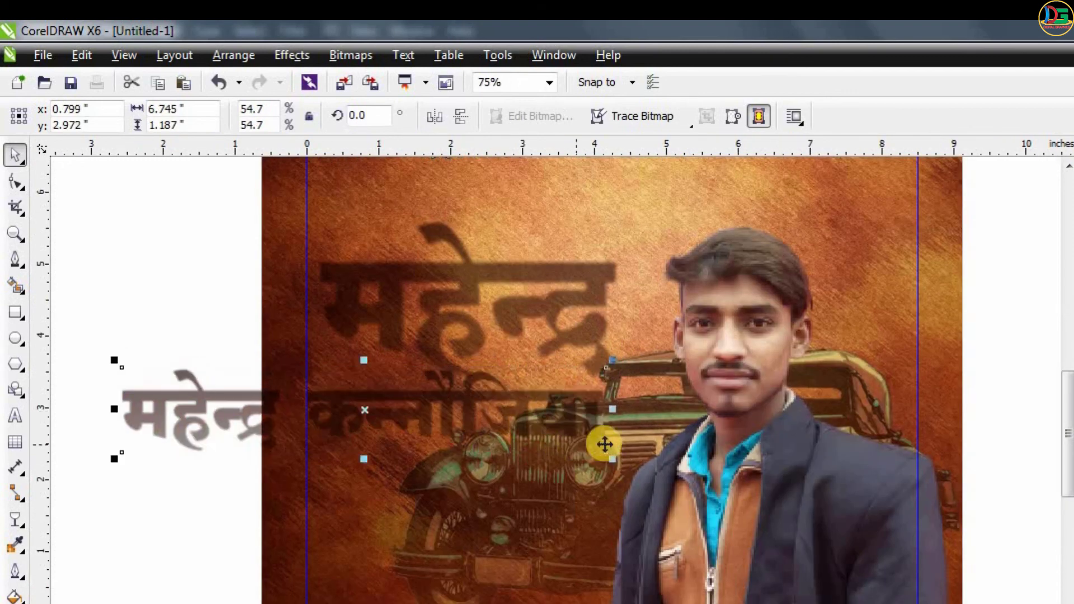
left_click_drag(612, 458, 547, 426)
left_click_drag(408, 412, 437, 414)
scroll(380, 375, "down", 2)
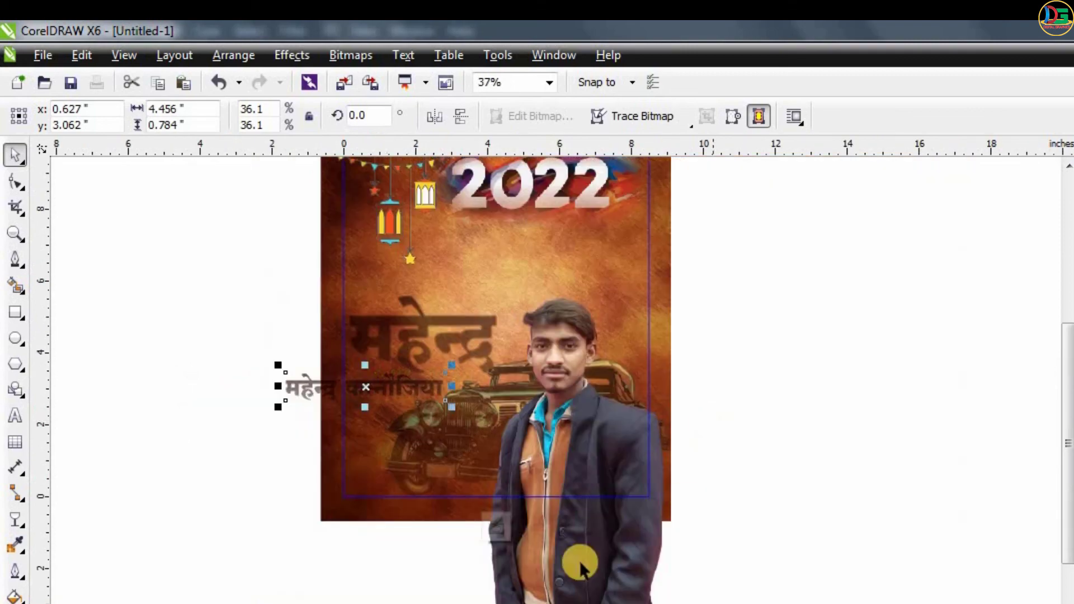
left_click(498, 540)
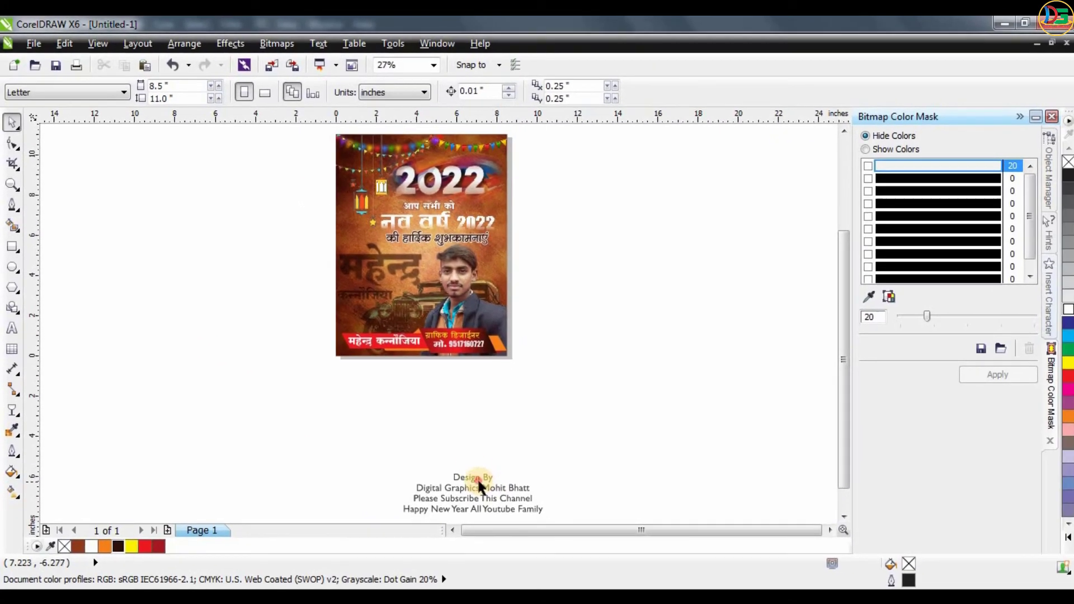
Move the four-line design credit text onto the poster over the faded name and enlarge it to about 18.7 pt.
left_click_drag(482, 413, 396, 269)
scroll(428, 262, "up", 2)
left_click_drag(524, 250, 445, 250)
left_click_drag(395, 297, 361, 268)
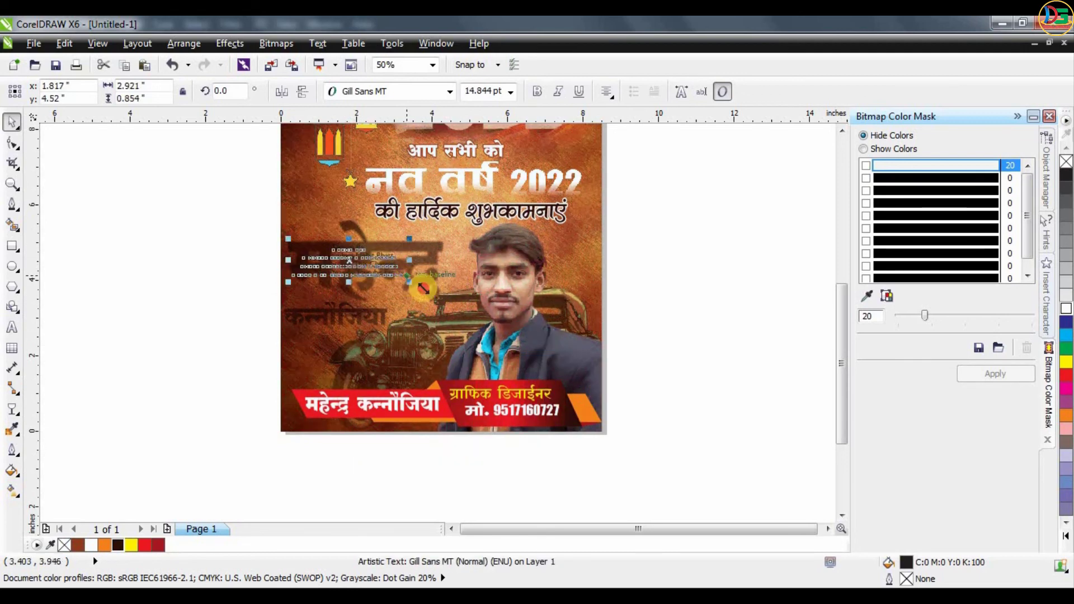
left_click_drag(424, 288, 439, 290)
scroll(400, 284, "up", 1)
left_click_drag(370, 296, 380, 343)
key("ctrl+z")
Fill the credit text white, reduce it to about 16.3 pt and place it just above the red name ribbon.
left_click(113, 273)
left_click_drag(356, 215, 360, 266)
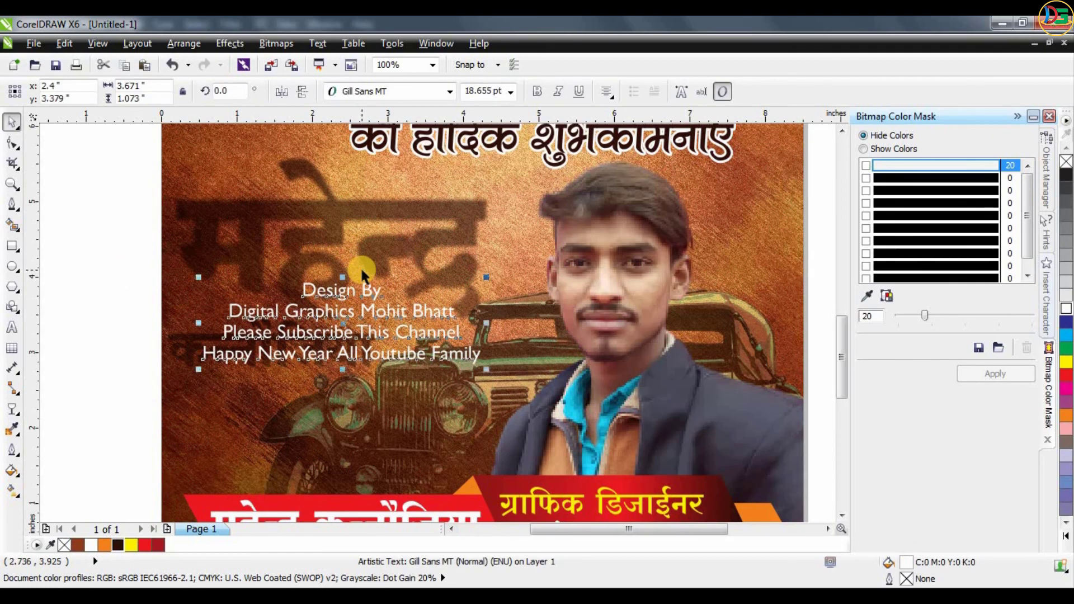
scroll(360, 266, "down", 1)
mouse_move(386, 326)
left_mouse_down()
mouse_move(385, 355)
mouse_move(406, 332)
left_mouse_up()
scroll(345, 372, "up", 1)
Give the credit text a 3.0 pt outline with rounded corners and line caps, and colour the outline black.
key("F12")
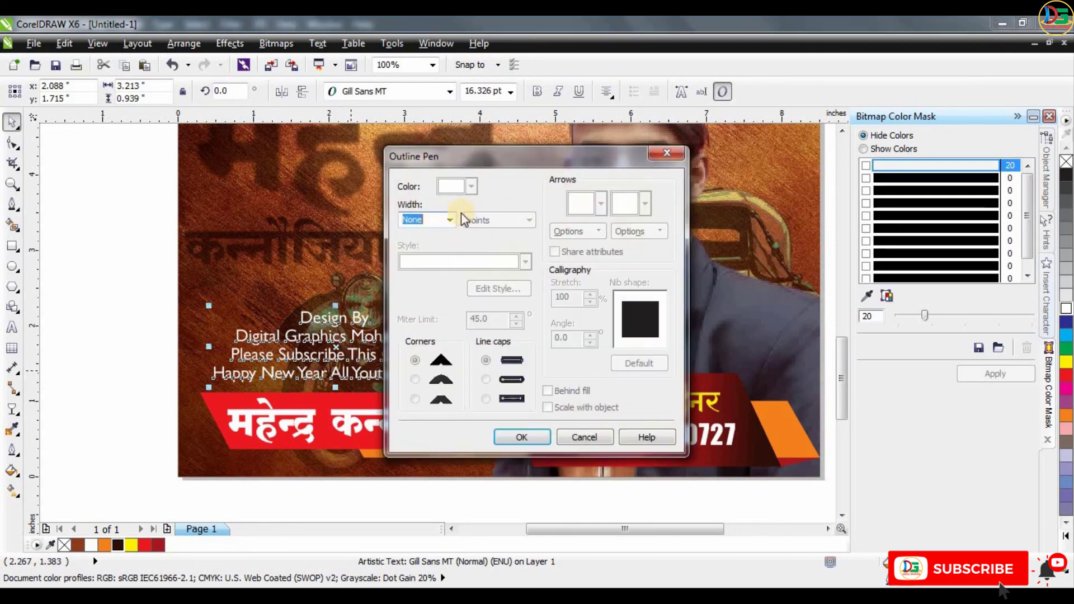
left_click(450, 219)
left_click(431, 307)
left_click(451, 190)
left_click(486, 222)
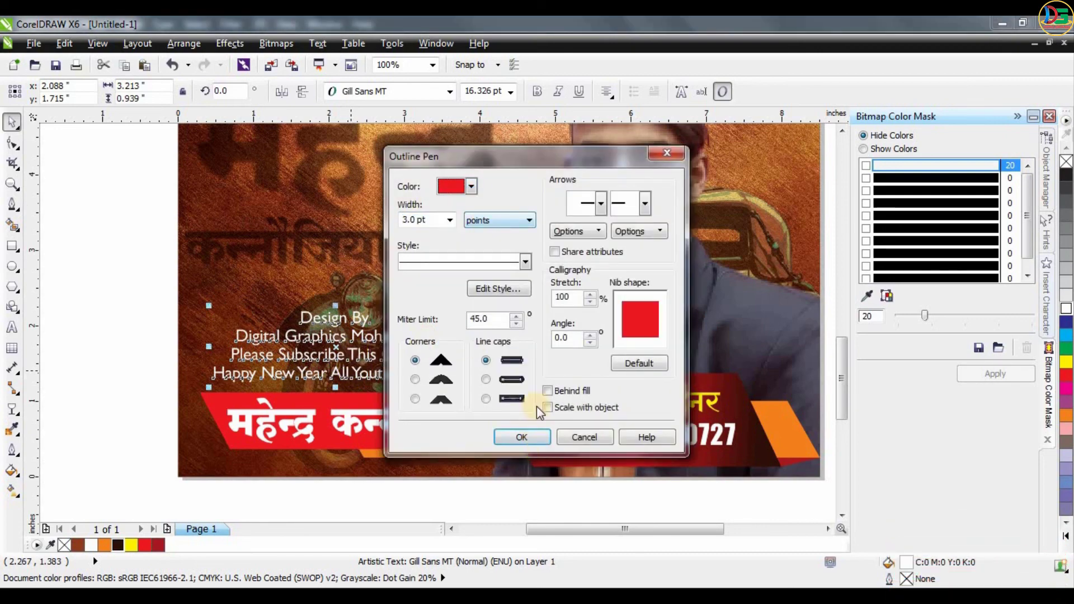
left_click(486, 379)
left_click(438, 380)
left_click(521, 437)
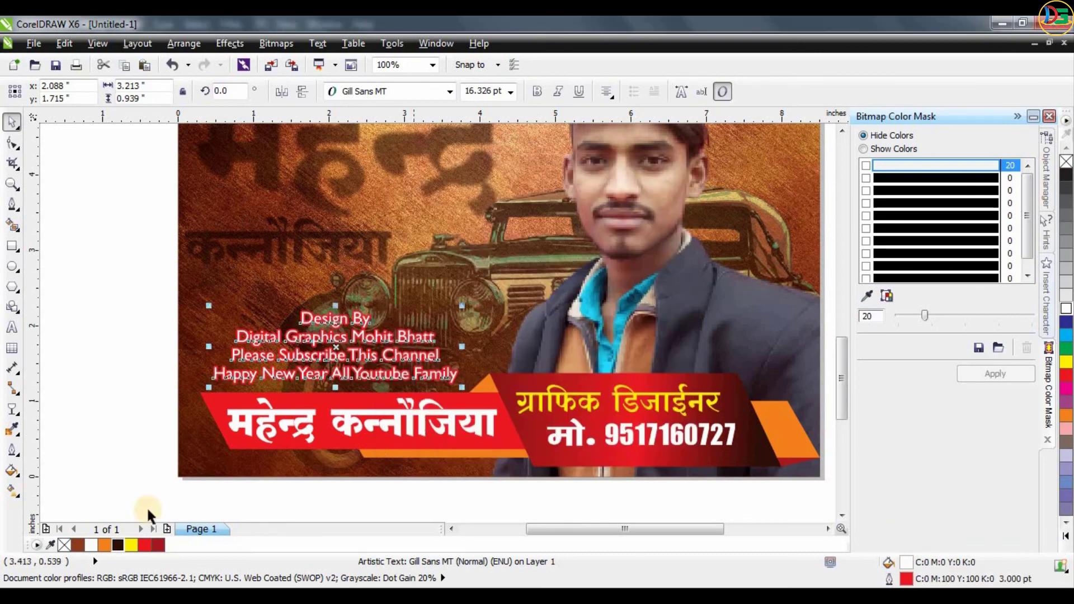
right_click(119, 545)
key("Escape")
scroll(368, 346, "down", 1)
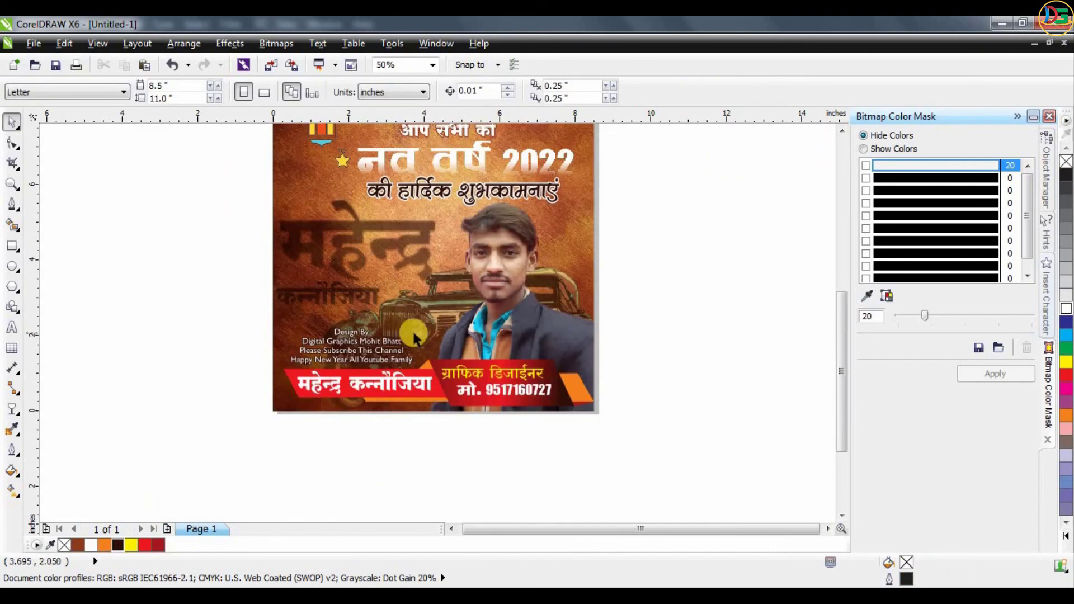
key("F4")
left_click(692, 314)
left_click(513, 350)
left_click(675, 344)
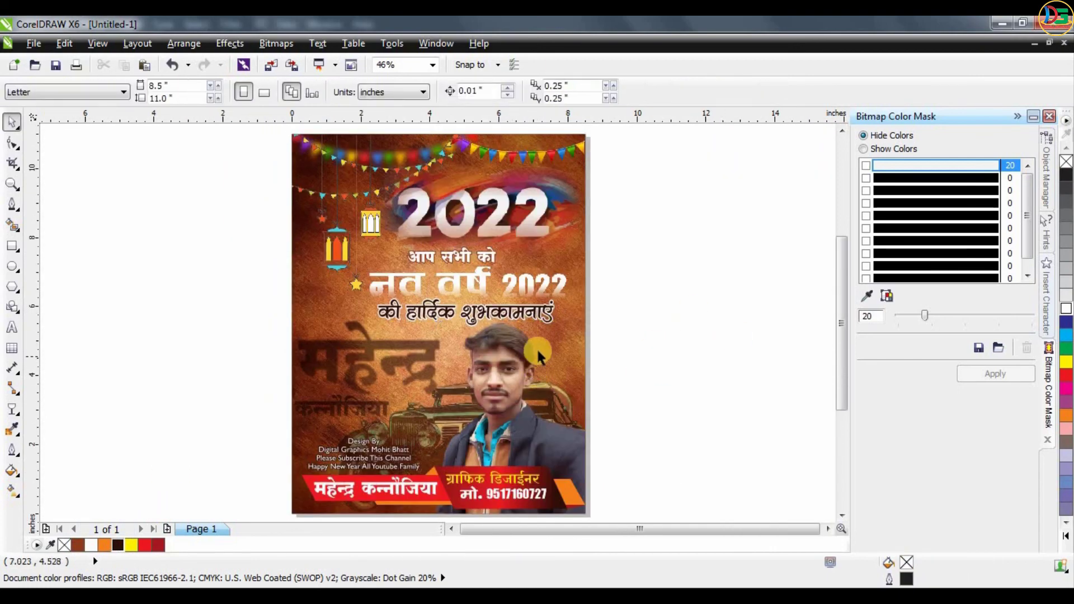
Open the poster's PowerClip contents for editing and select the portrait photo.
left_click(514, 358)
scroll(469, 197, "down", 2)
scroll(457, 302, "up", 1)
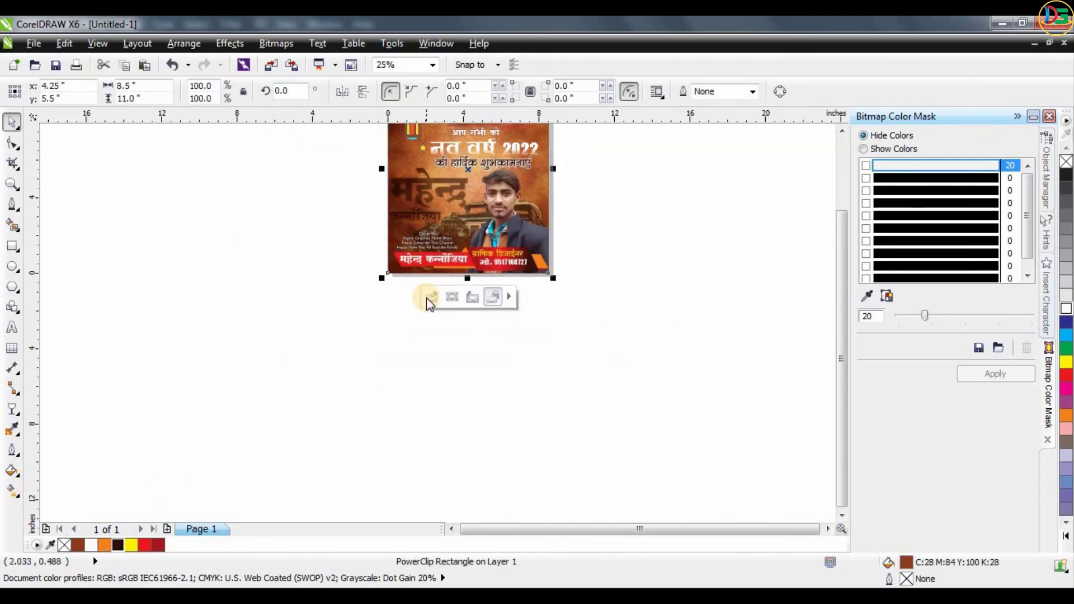
left_click(430, 299)
scroll(510, 174, "up", 2)
left_click(509, 175)
left_click(228, 45)
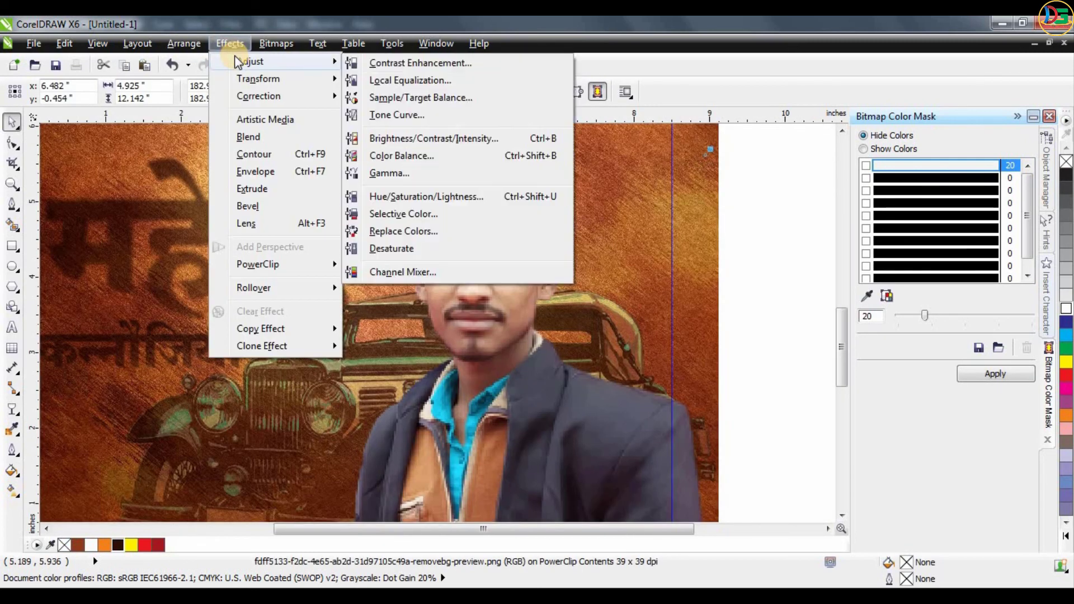
left_click(372, 62)
left_click_drag(791, 148, 862, 131)
left_click(637, 402)
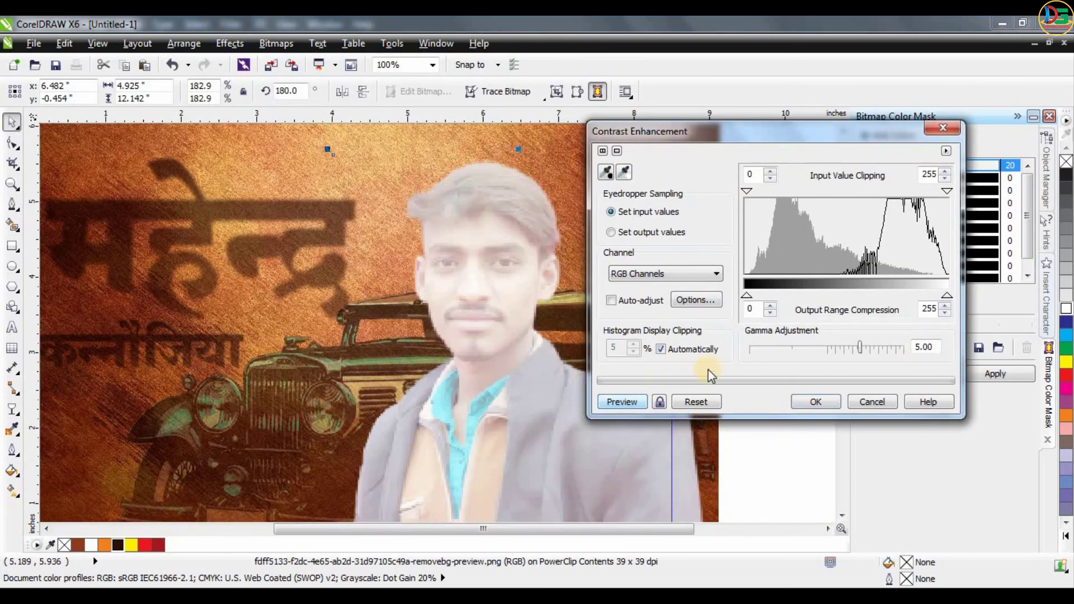
left_click(938, 124)
Open the Brightness/Contrast/Intensity adjustment for the portrait and set brightness to -11, previewing it with contrast -14 and intensity 16.
left_click(258, 43)
mouse_move(240, 45)
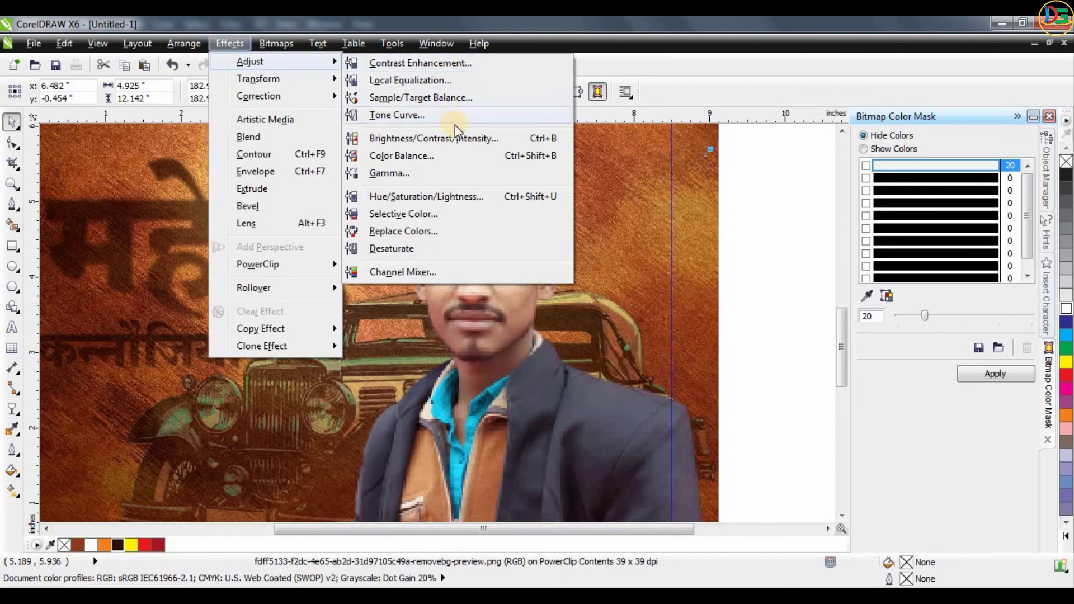
left_click(436, 138)
left_click_drag(482, 232, 665, 113)
left_click(572, 251)
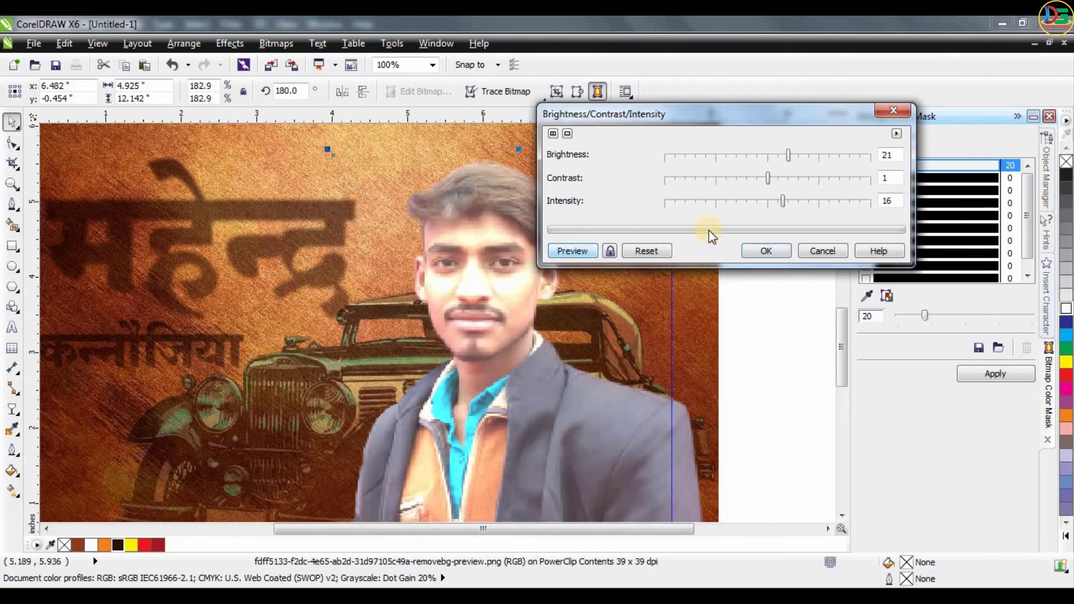
left_click(769, 159)
left_click(576, 250)
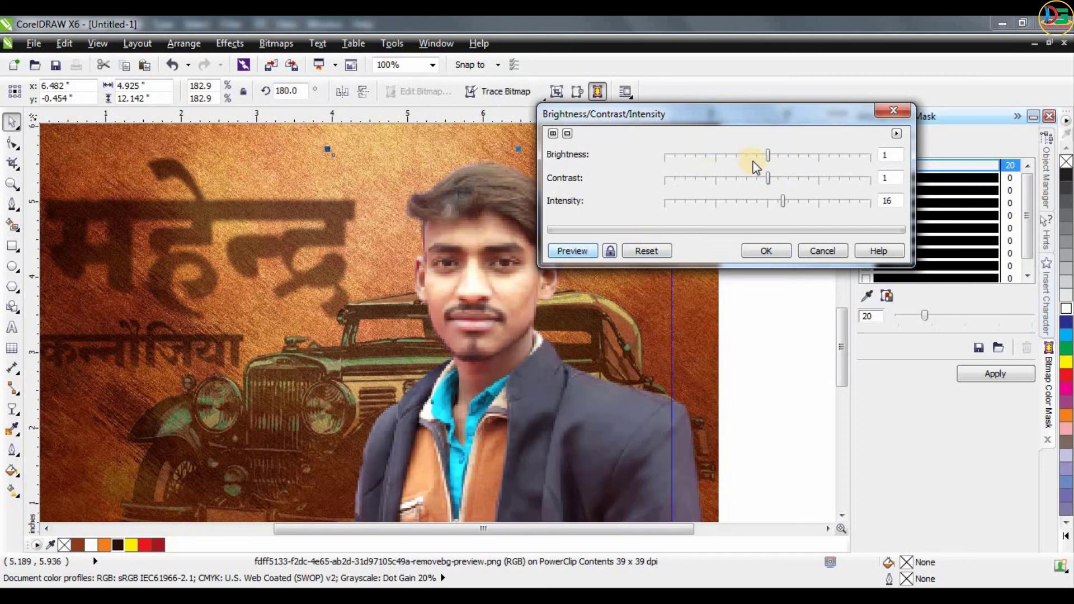
left_click(570, 250)
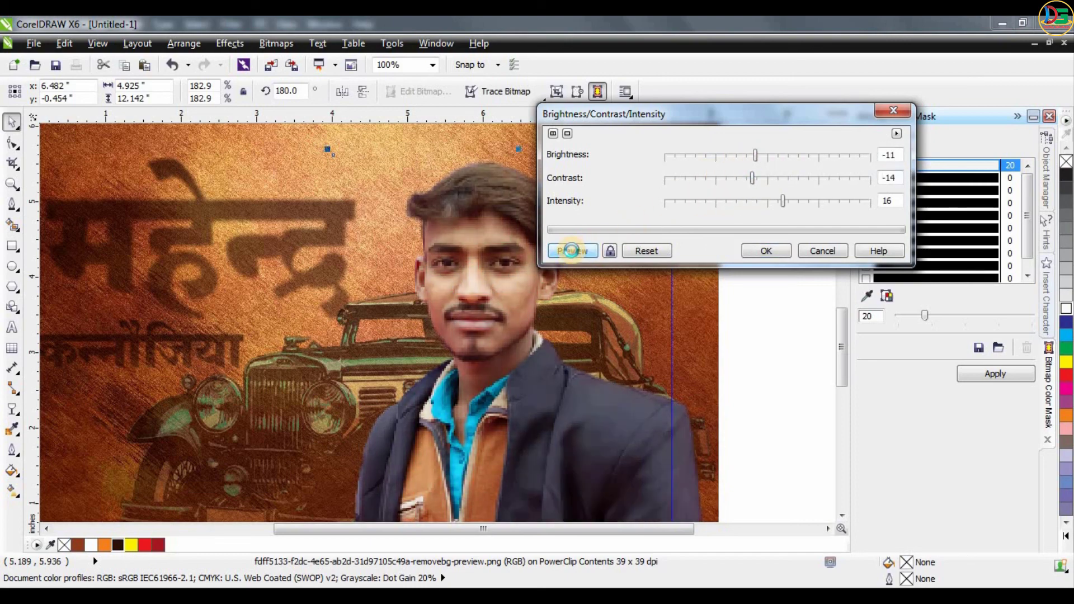
Try contrast 8 on the portrait, previewing it with intensity values of 27, -53 and -3.
left_click(777, 175)
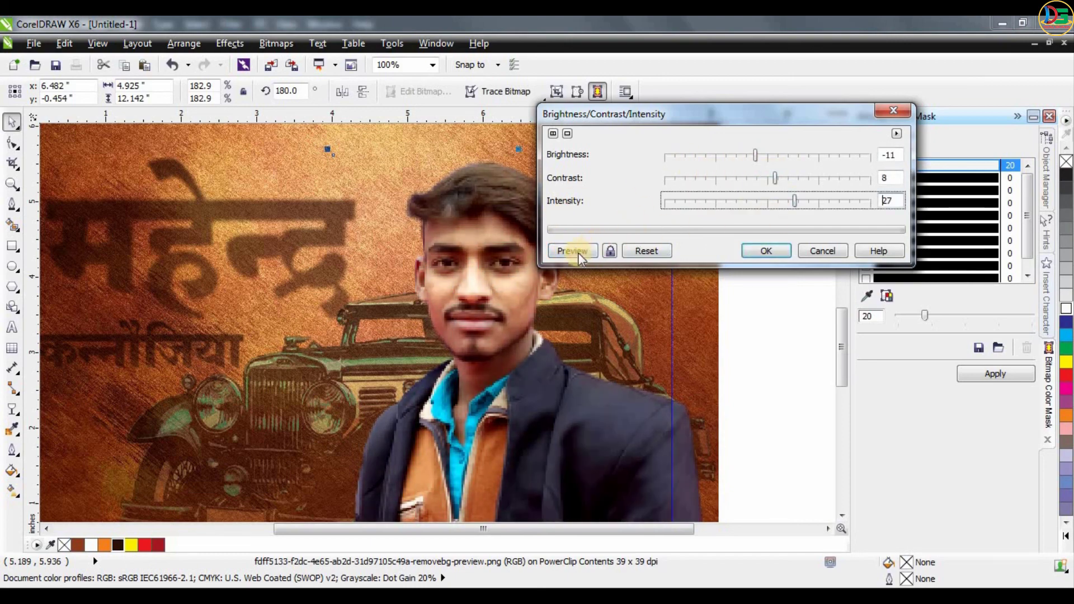
left_click(577, 253)
left_click(713, 202)
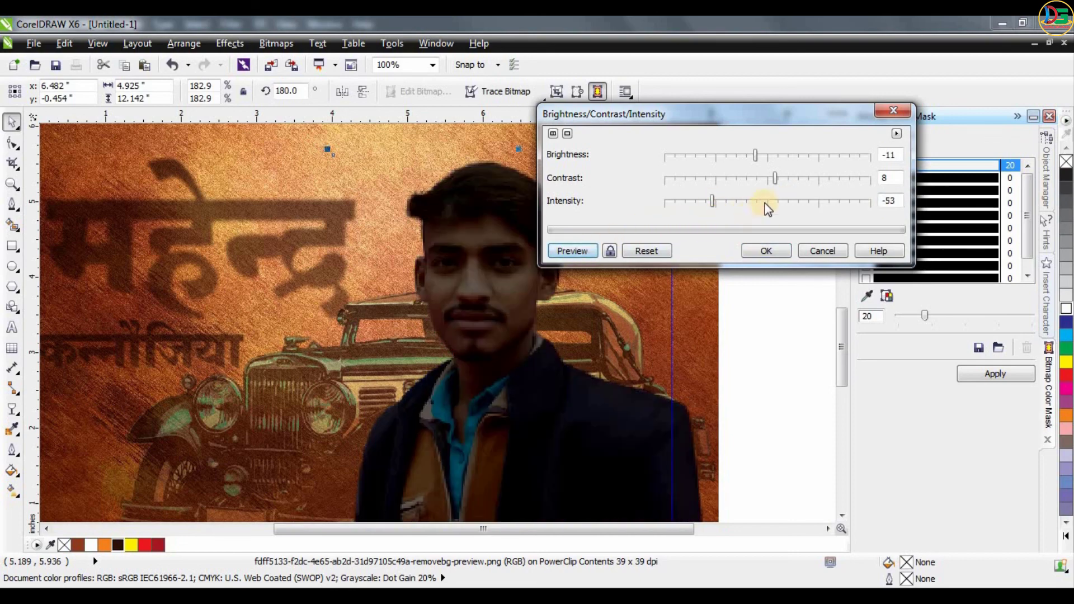
left_click(588, 252)
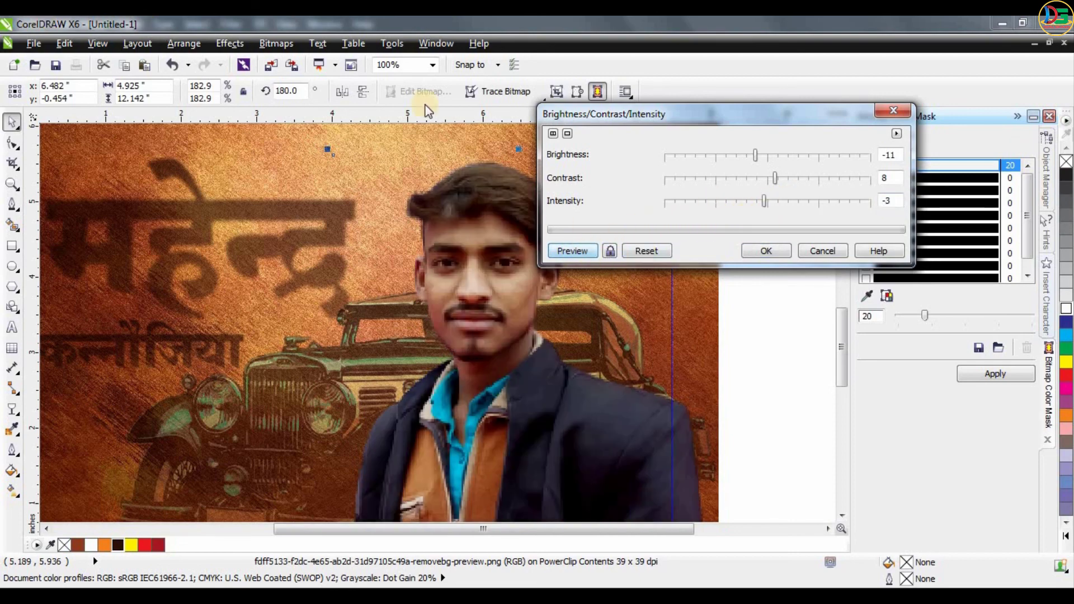
left_click(581, 250)
left_click(582, 249)
Set the portrait's contrast to 34 and intensity to 6, preview the result and apply the adjustment.
left_click_drag(775, 178, 801, 178)
left_click(577, 250)
left_click(582, 249)
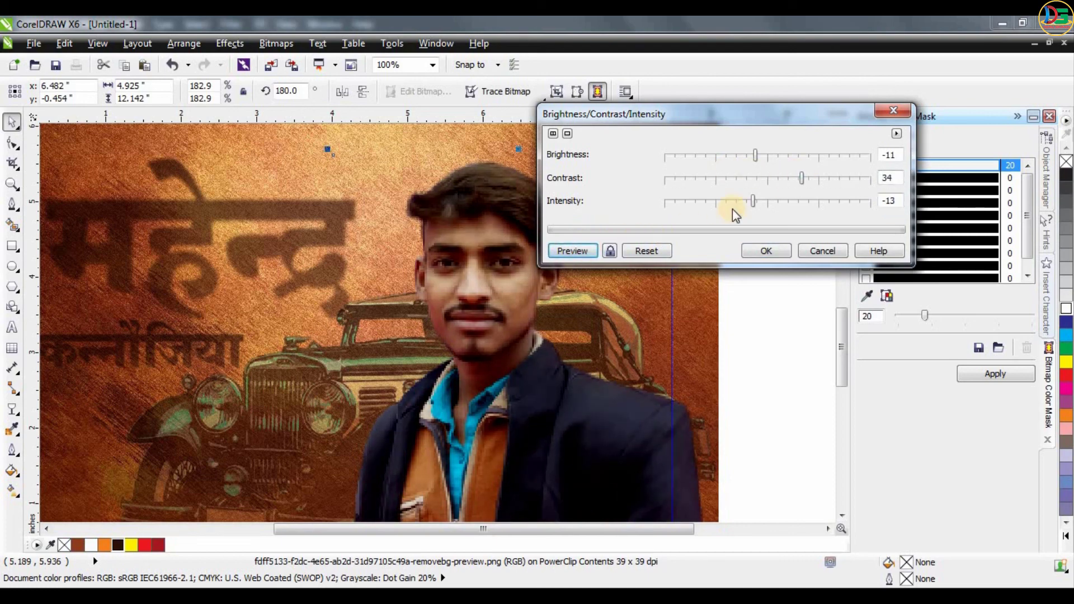
left_click(568, 250)
left_click(572, 251)
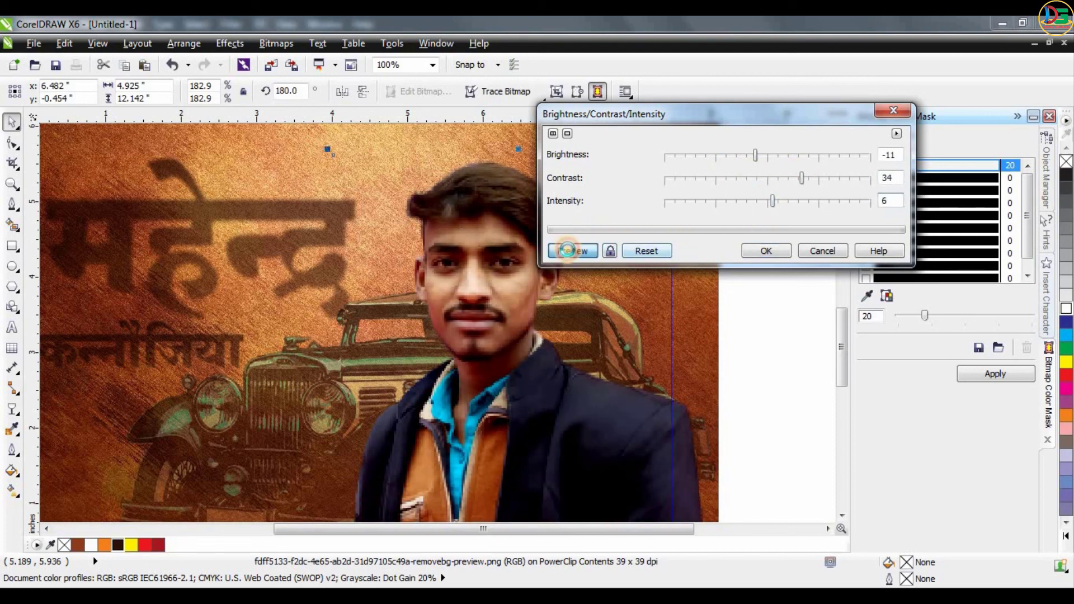
left_click(763, 251)
Finish editing the poster's PowerClip contents and fit the whole page in view.
scroll(549, 269, "down", 2)
left_click(458, 442)
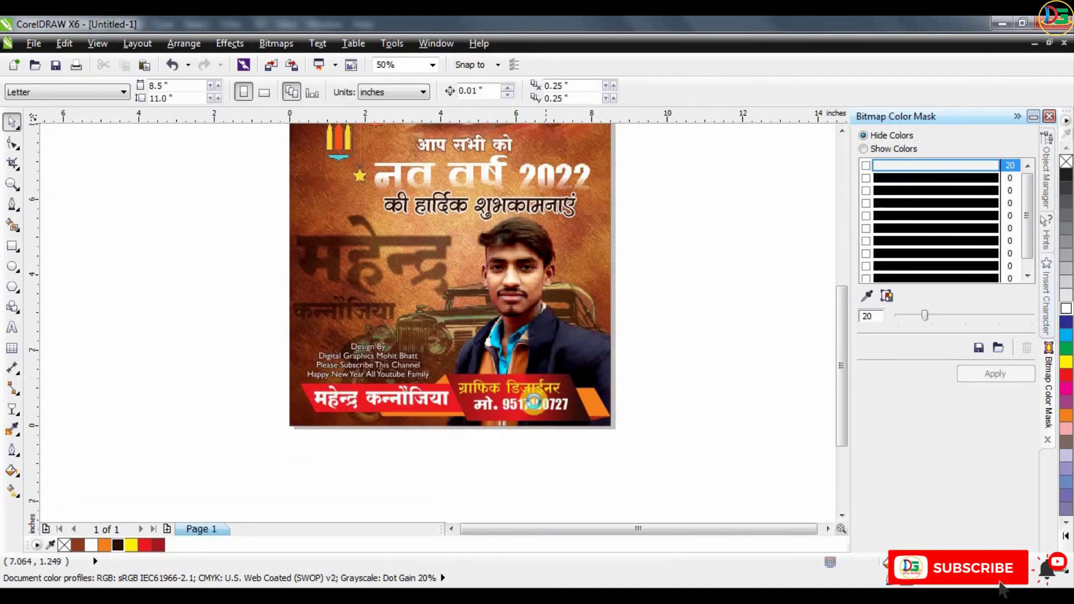
scroll(535, 397, "down", 1)
scroll(521, 323, "up", 1)
key("shift+F4")
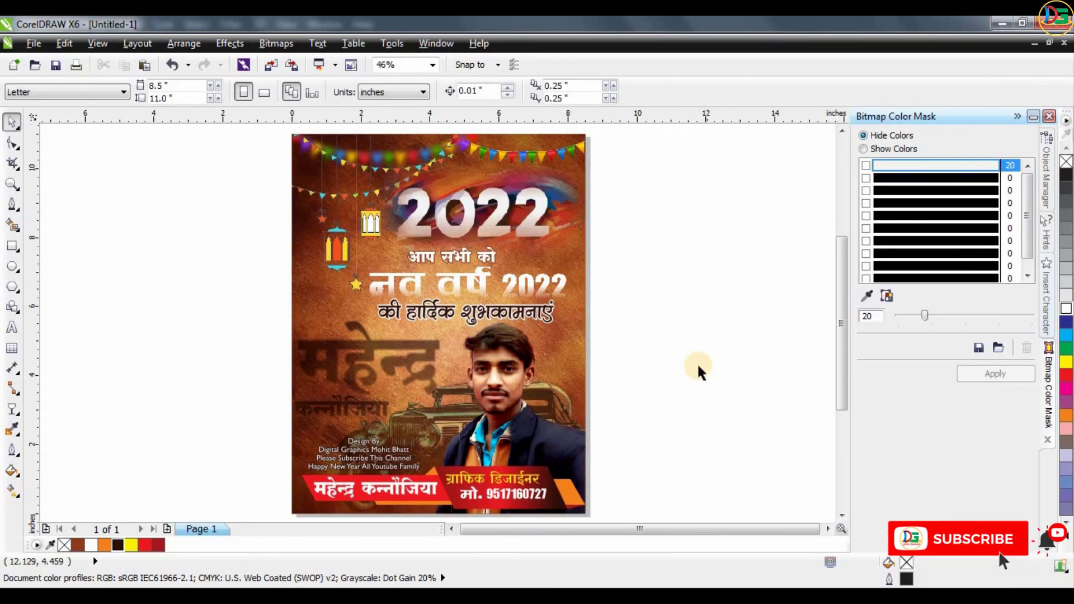